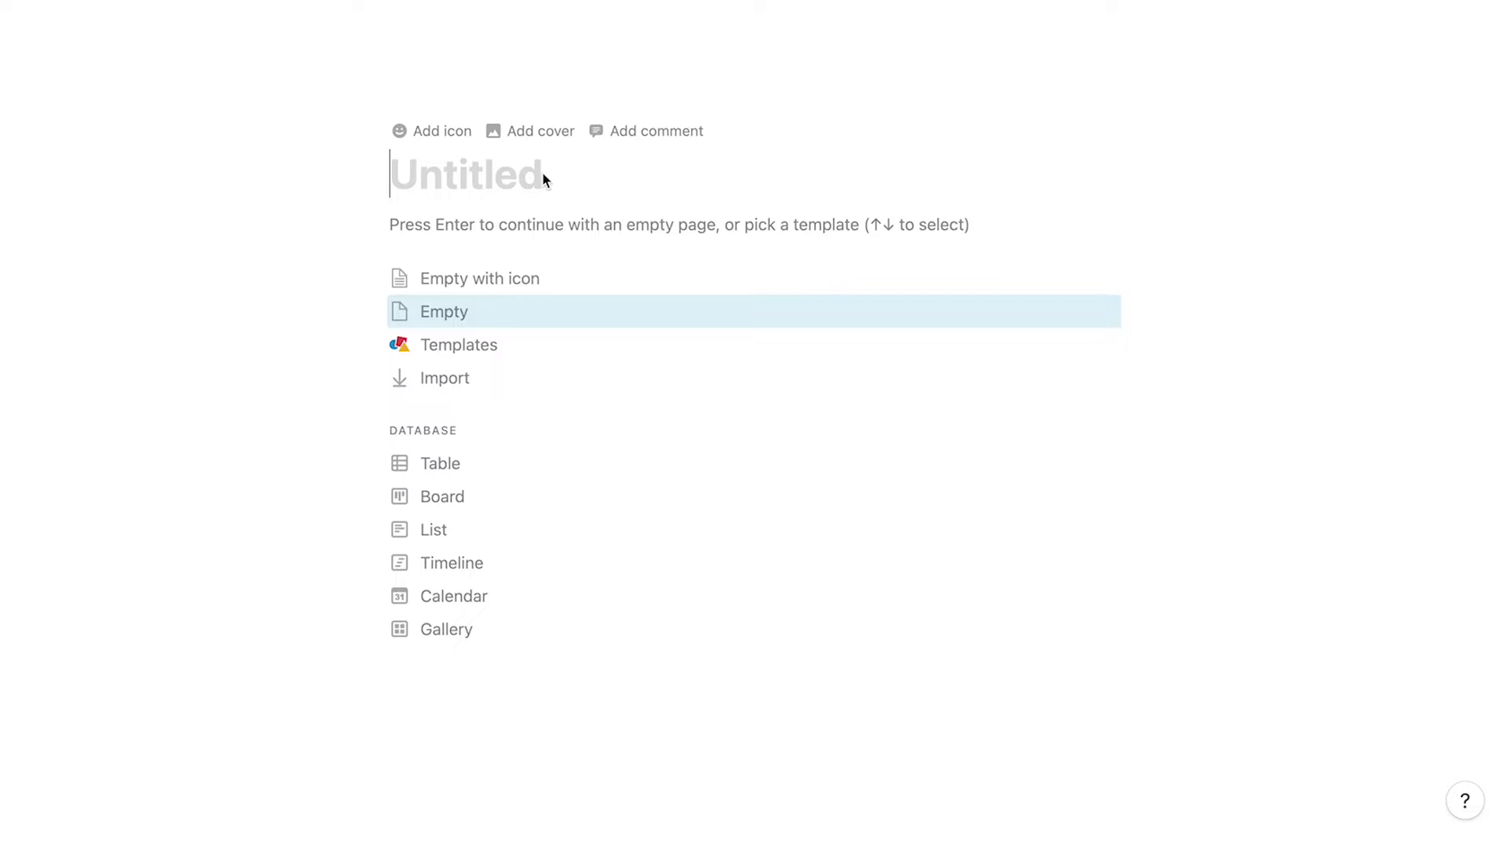
# Title the page 'Schedule', turn on full width, and continue as an empty page.
pyautogui.write('Schedule')
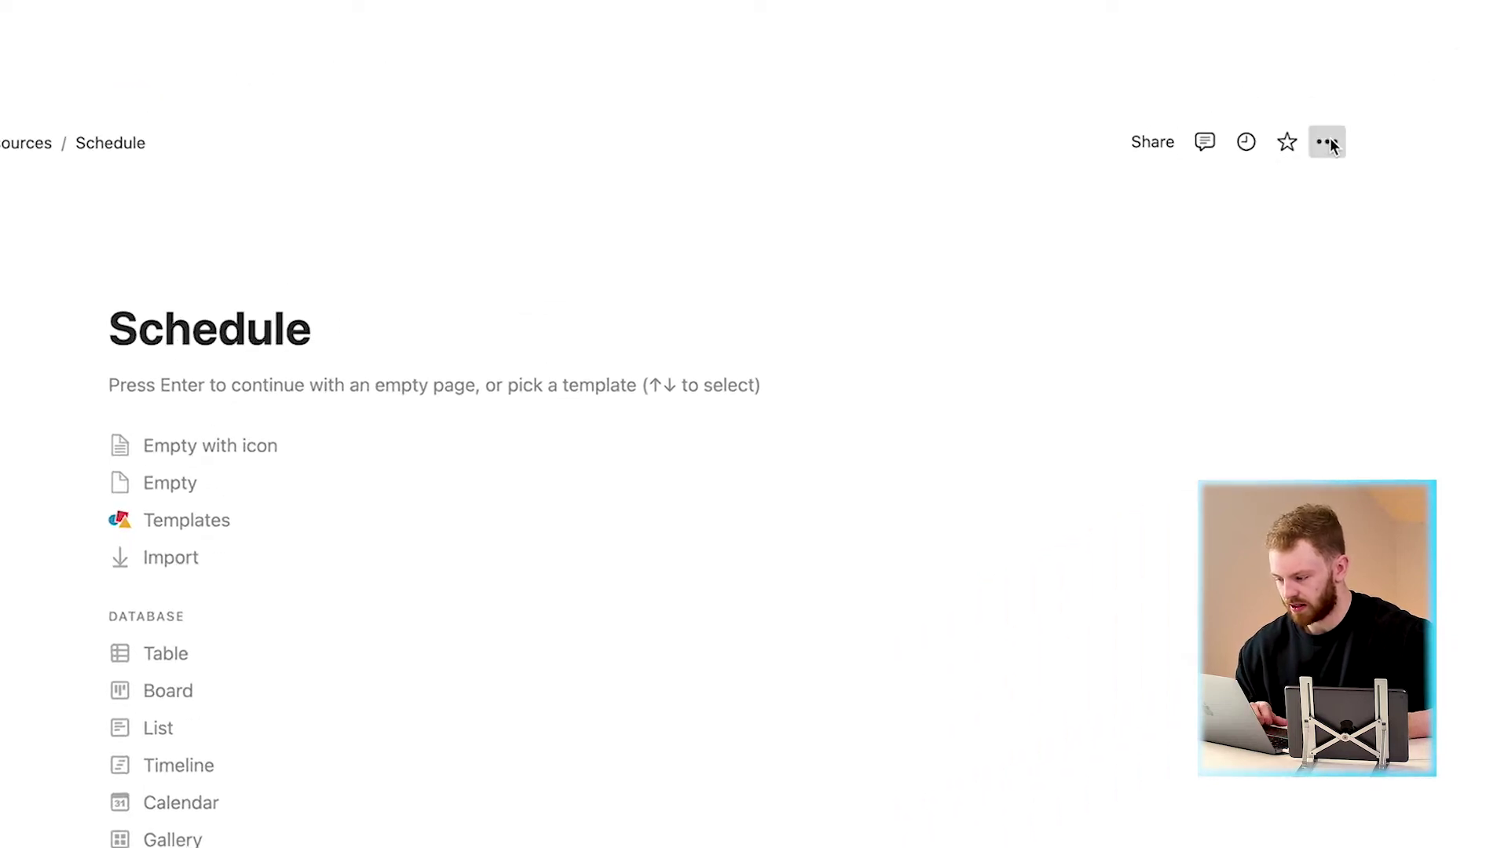
pyautogui.click(1475, 63)
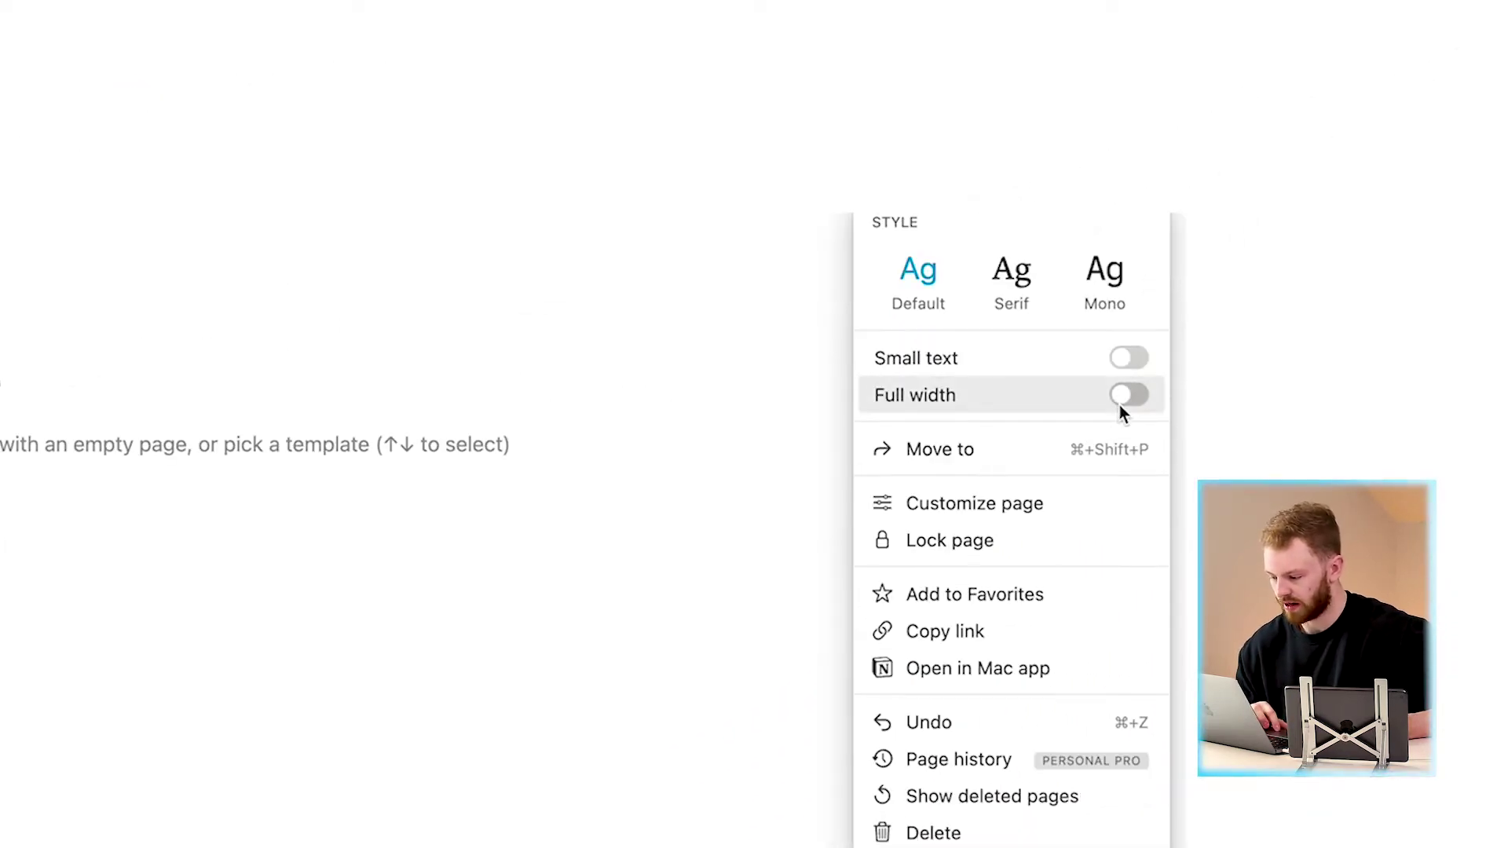
pyautogui.click(1125, 397)
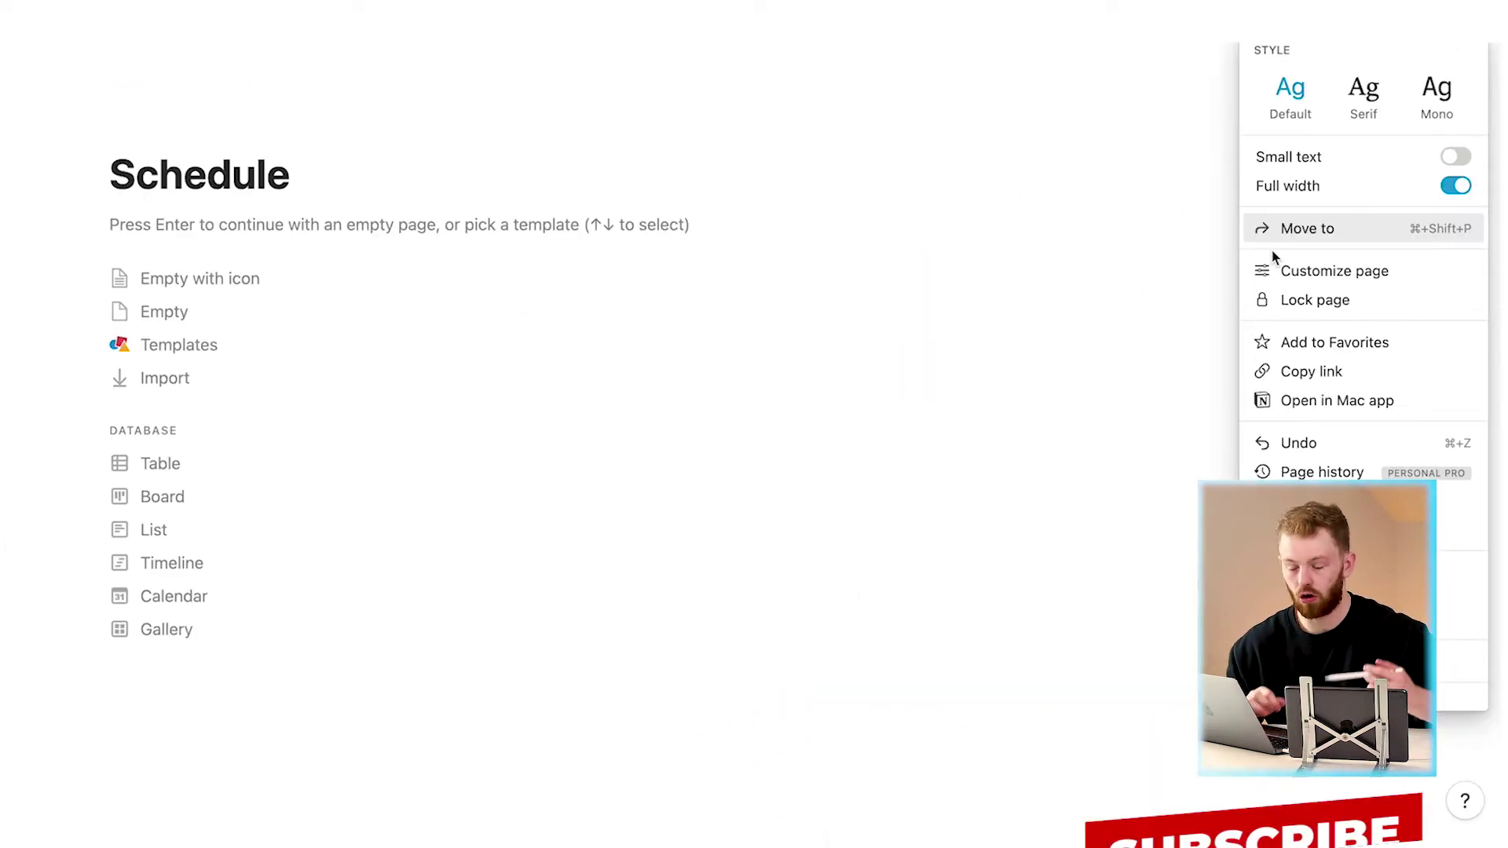
pyautogui.click(1136, 289)
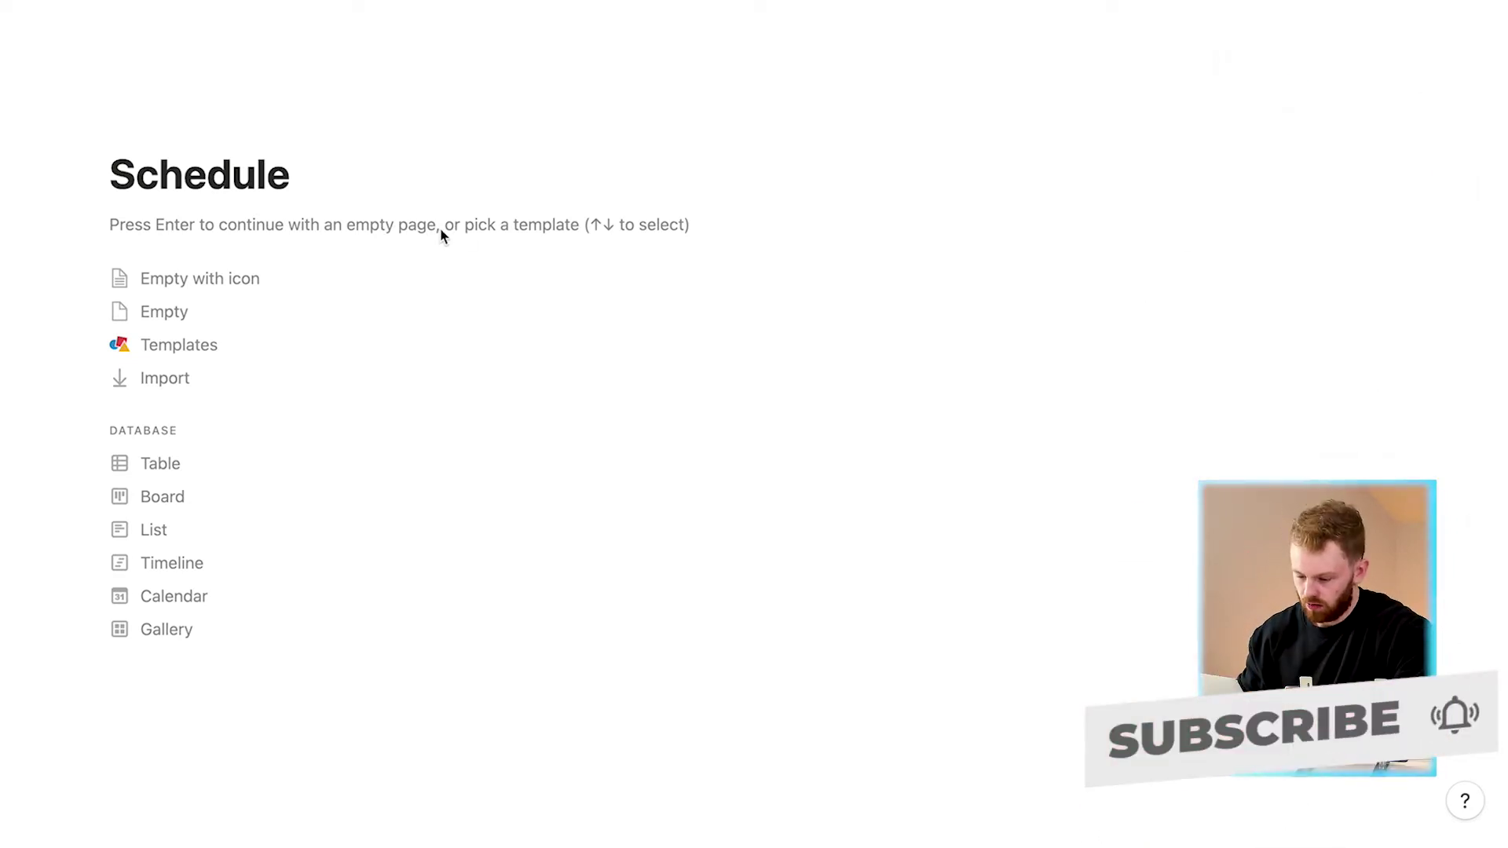
pyautogui.press('Return')
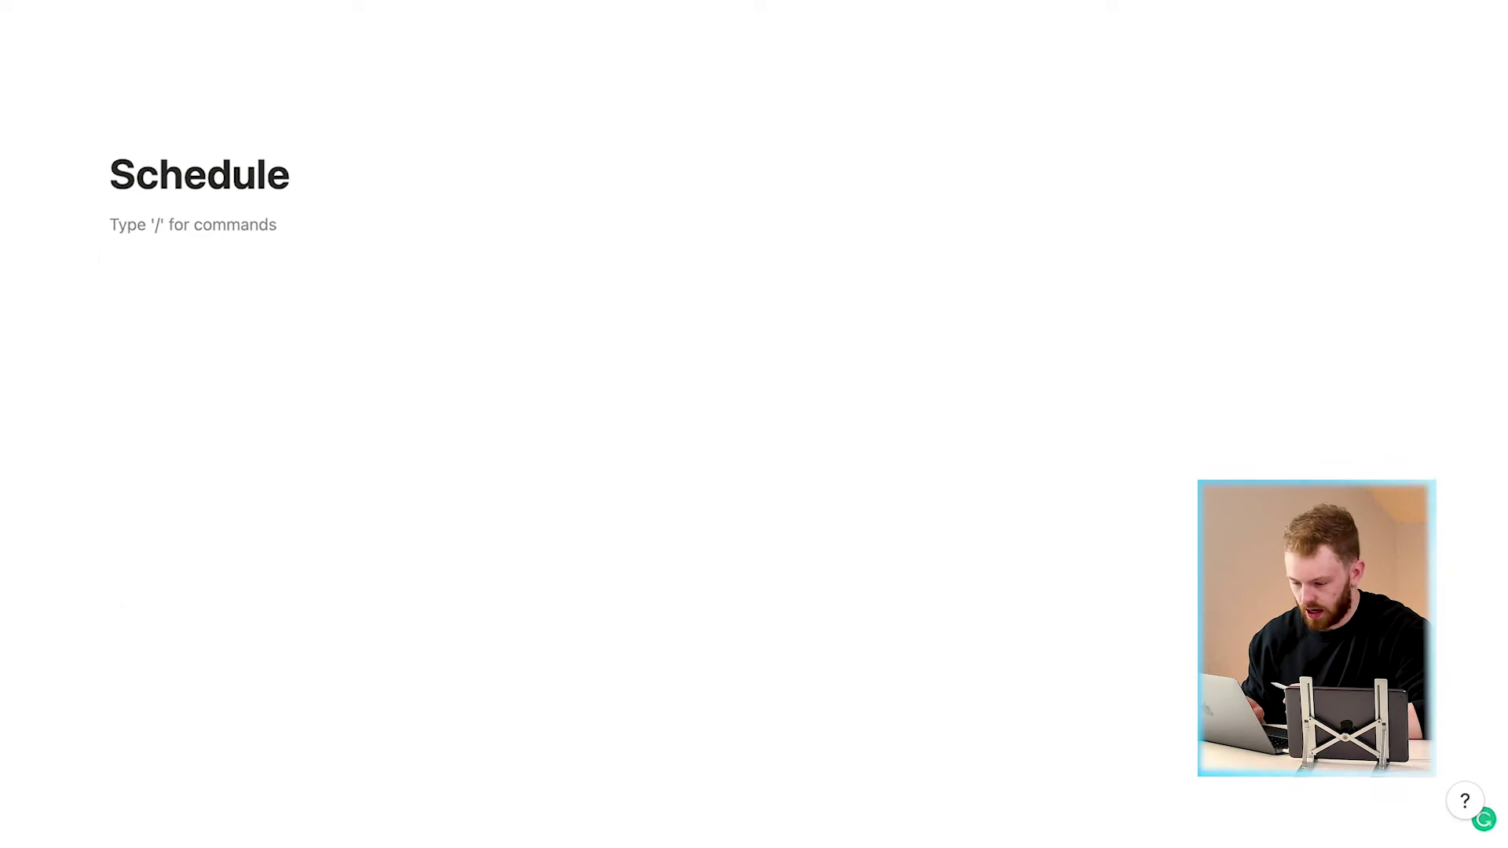
# Insert an inline table database with the /inline database command.
pyautogui.write('/inline da')
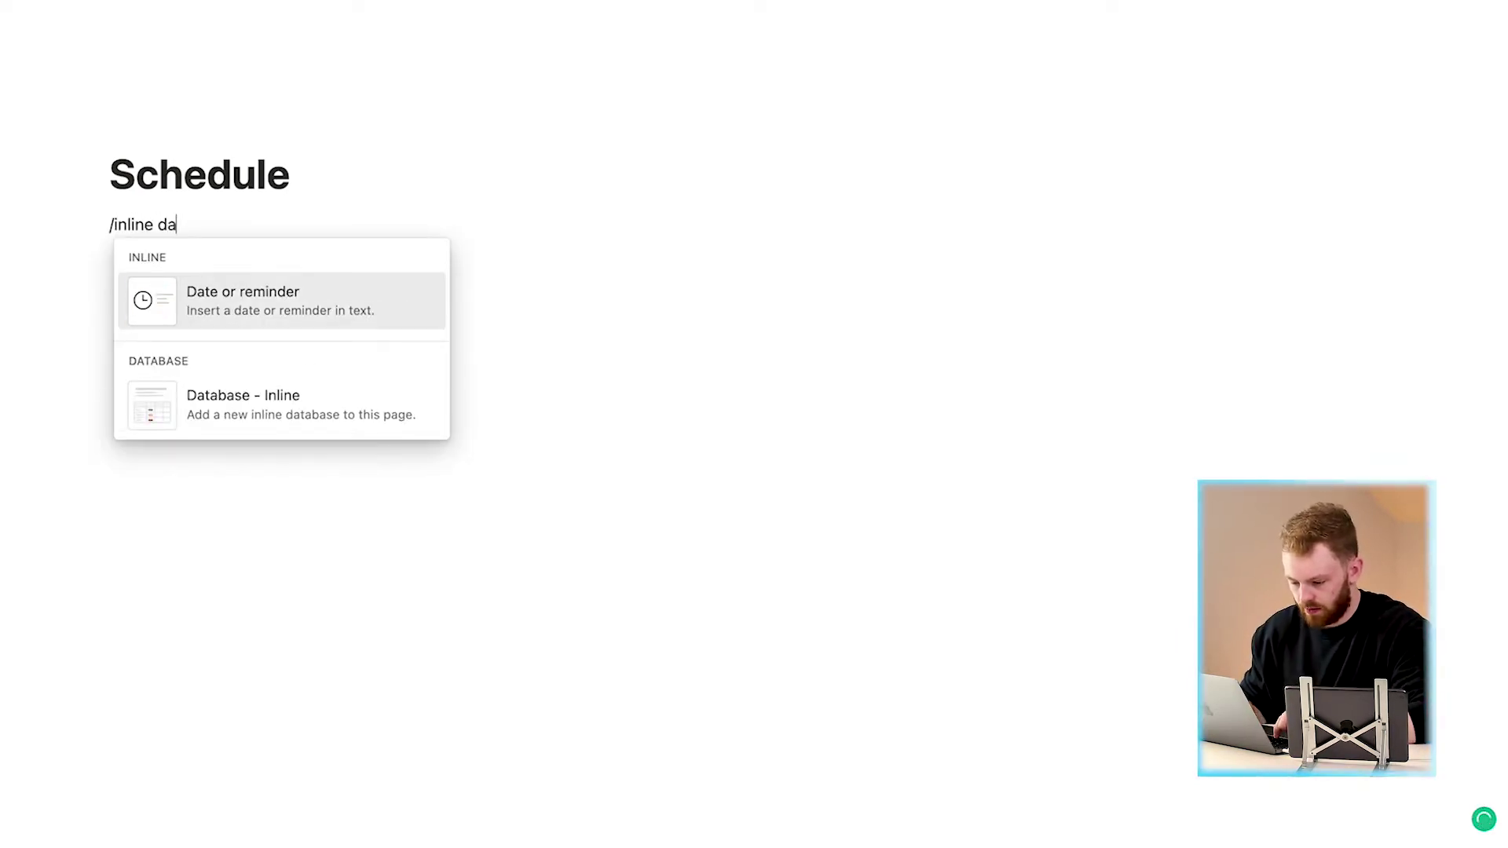
pyautogui.press('Down')
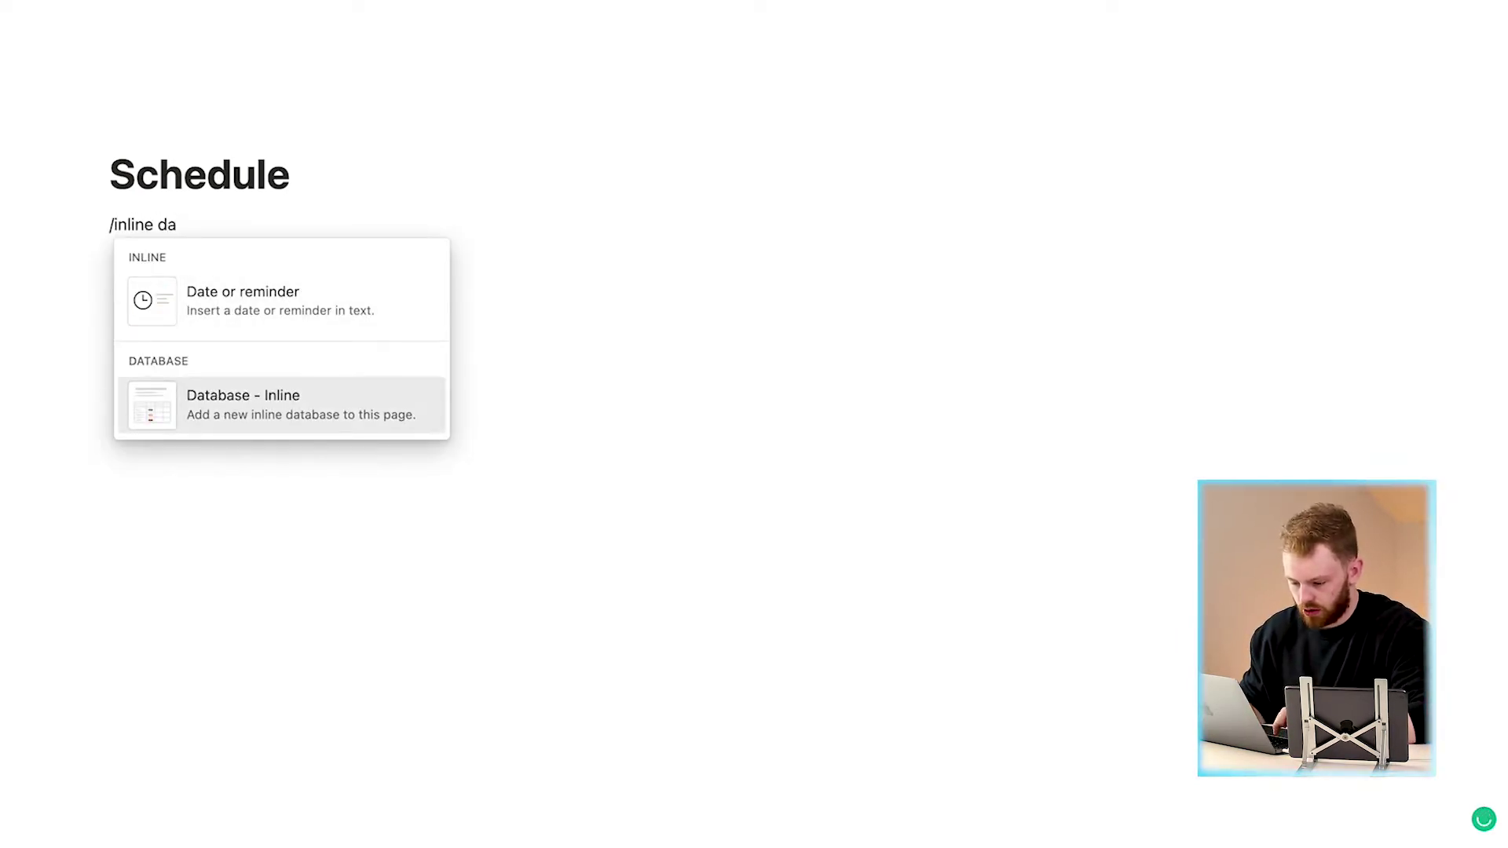
pyautogui.press('Return')
# Name the database 'schedule' and hide its title.
pyautogui.moveTo(216, 284)
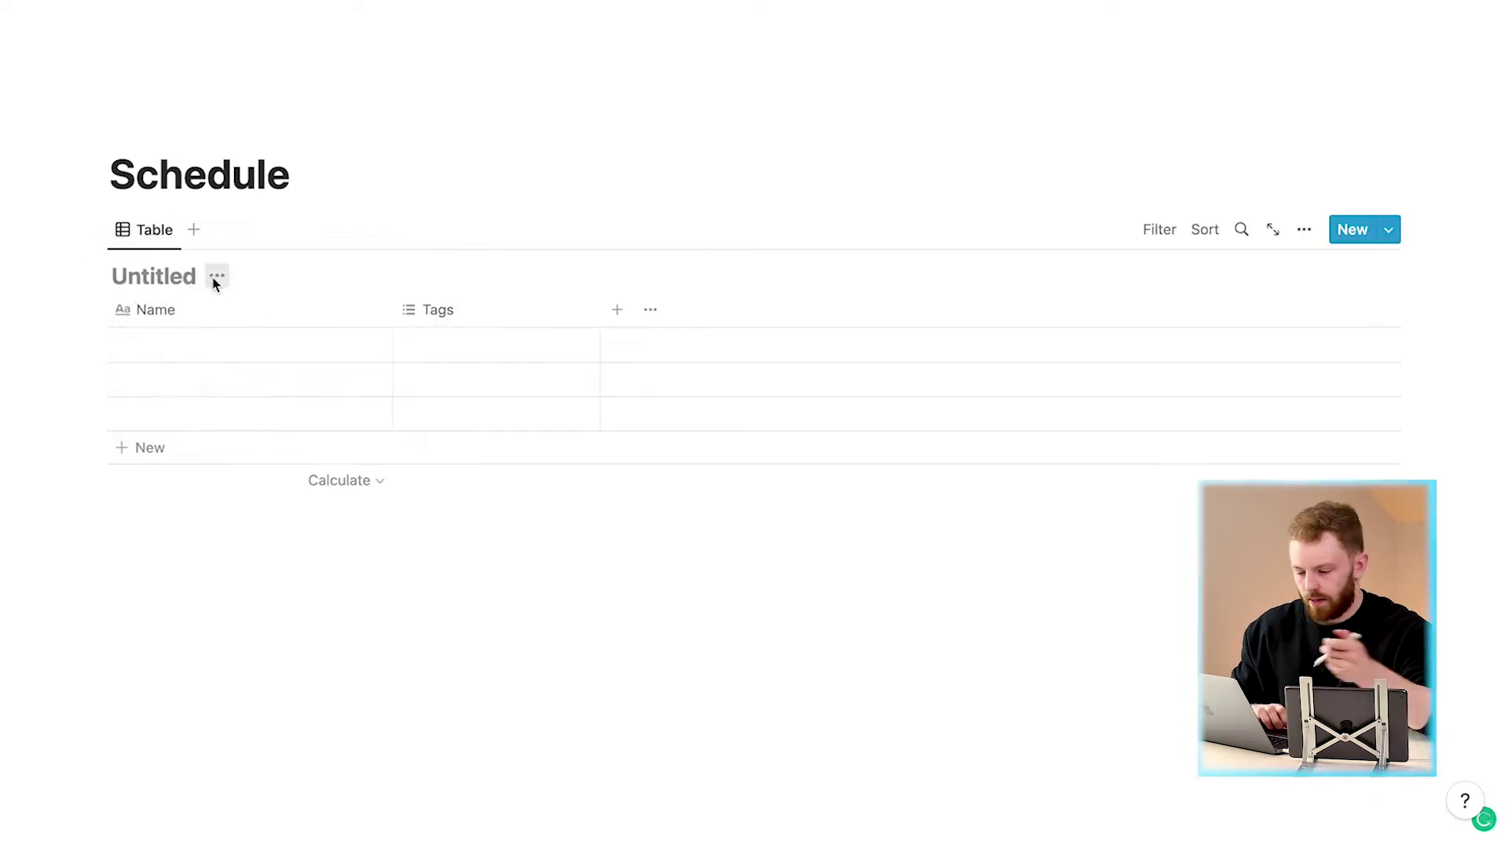
pyautogui.click(147, 273)
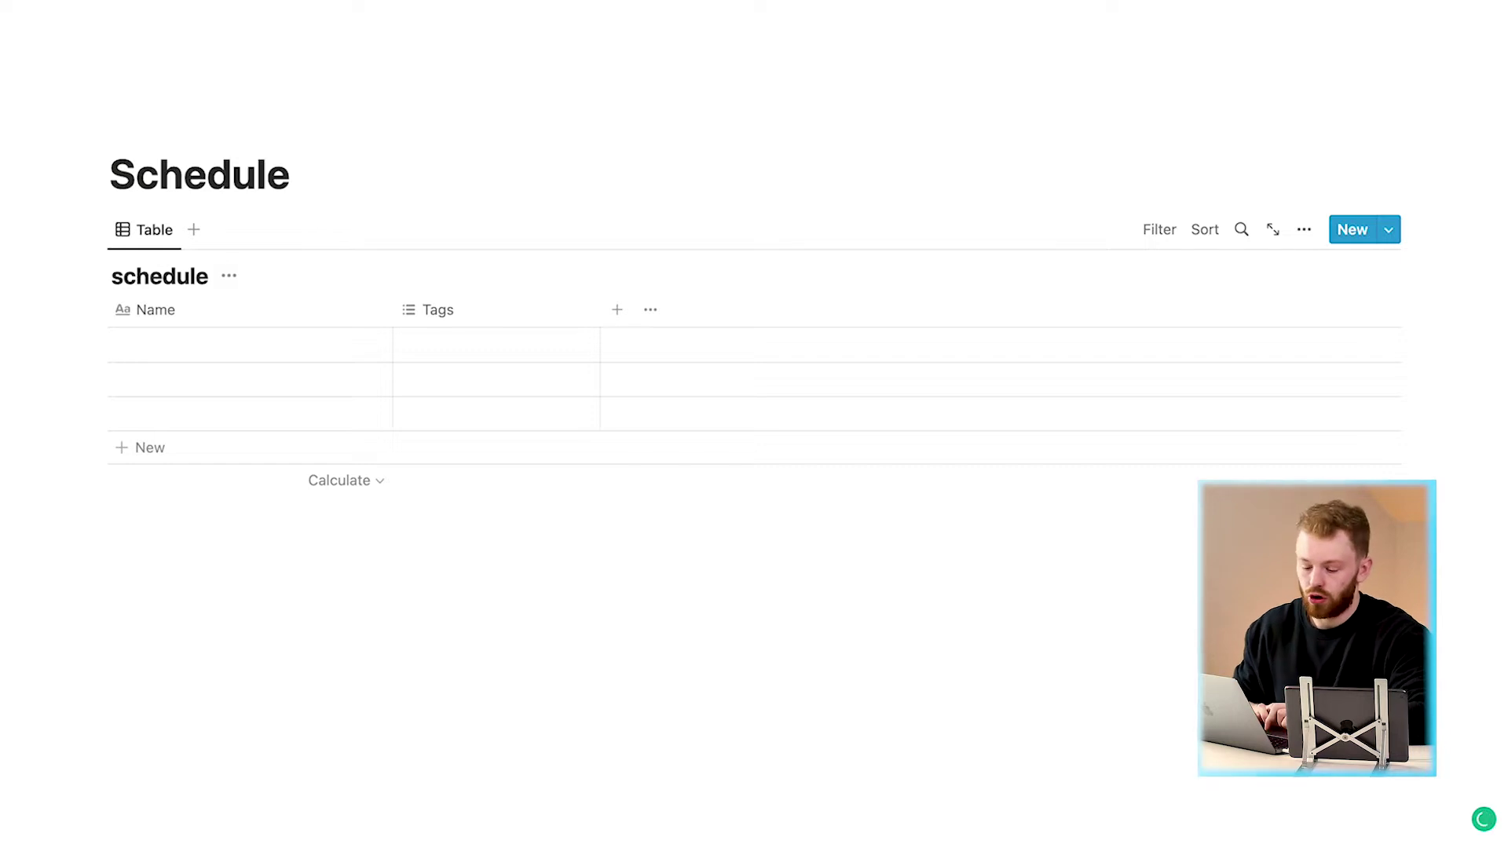
pyautogui.click(226, 275)
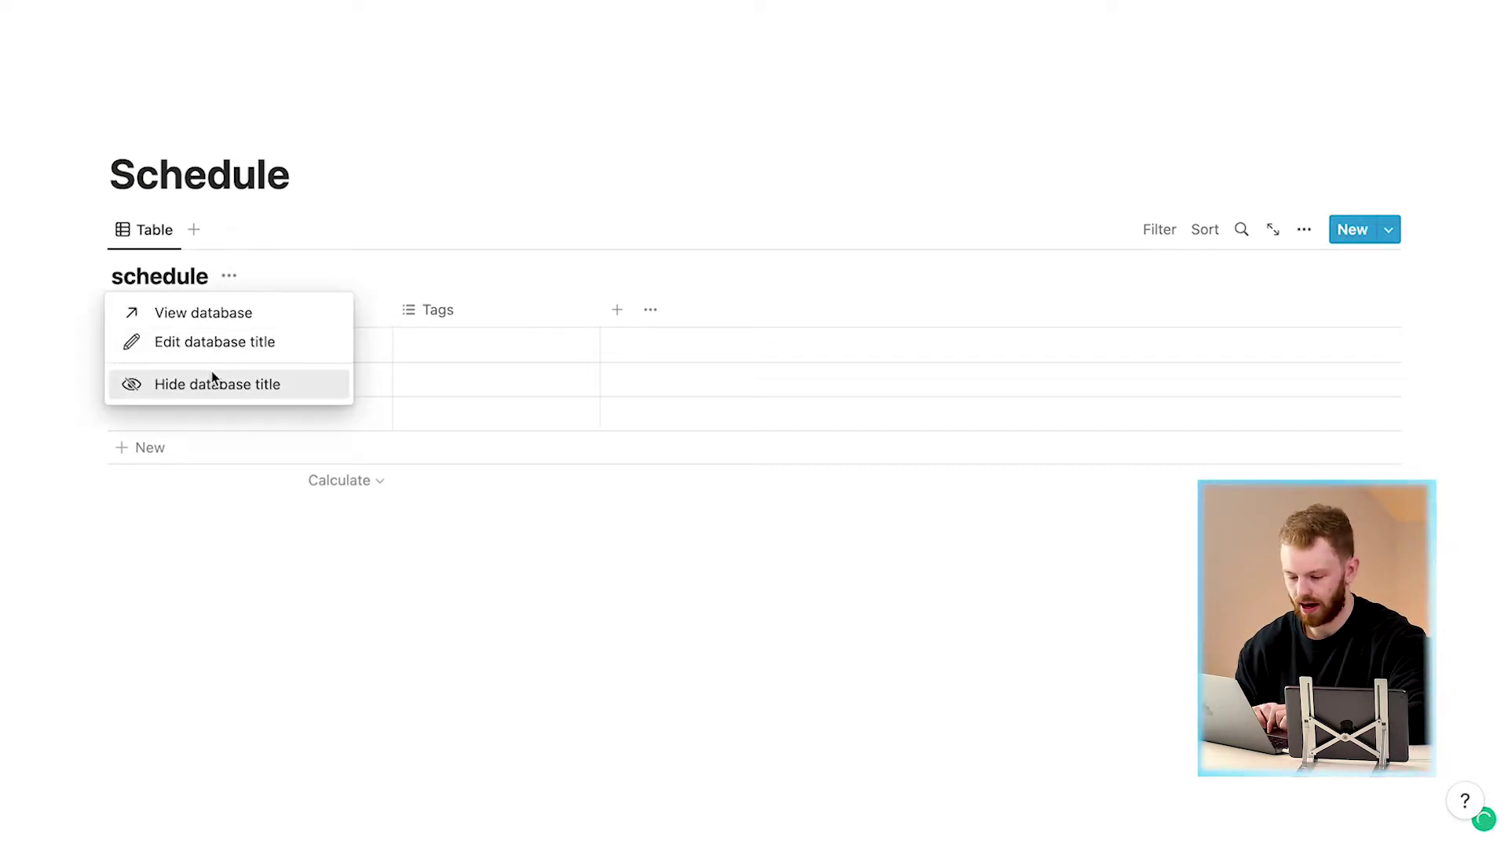
pyautogui.click(244, 262)
pyautogui.click(229, 278)
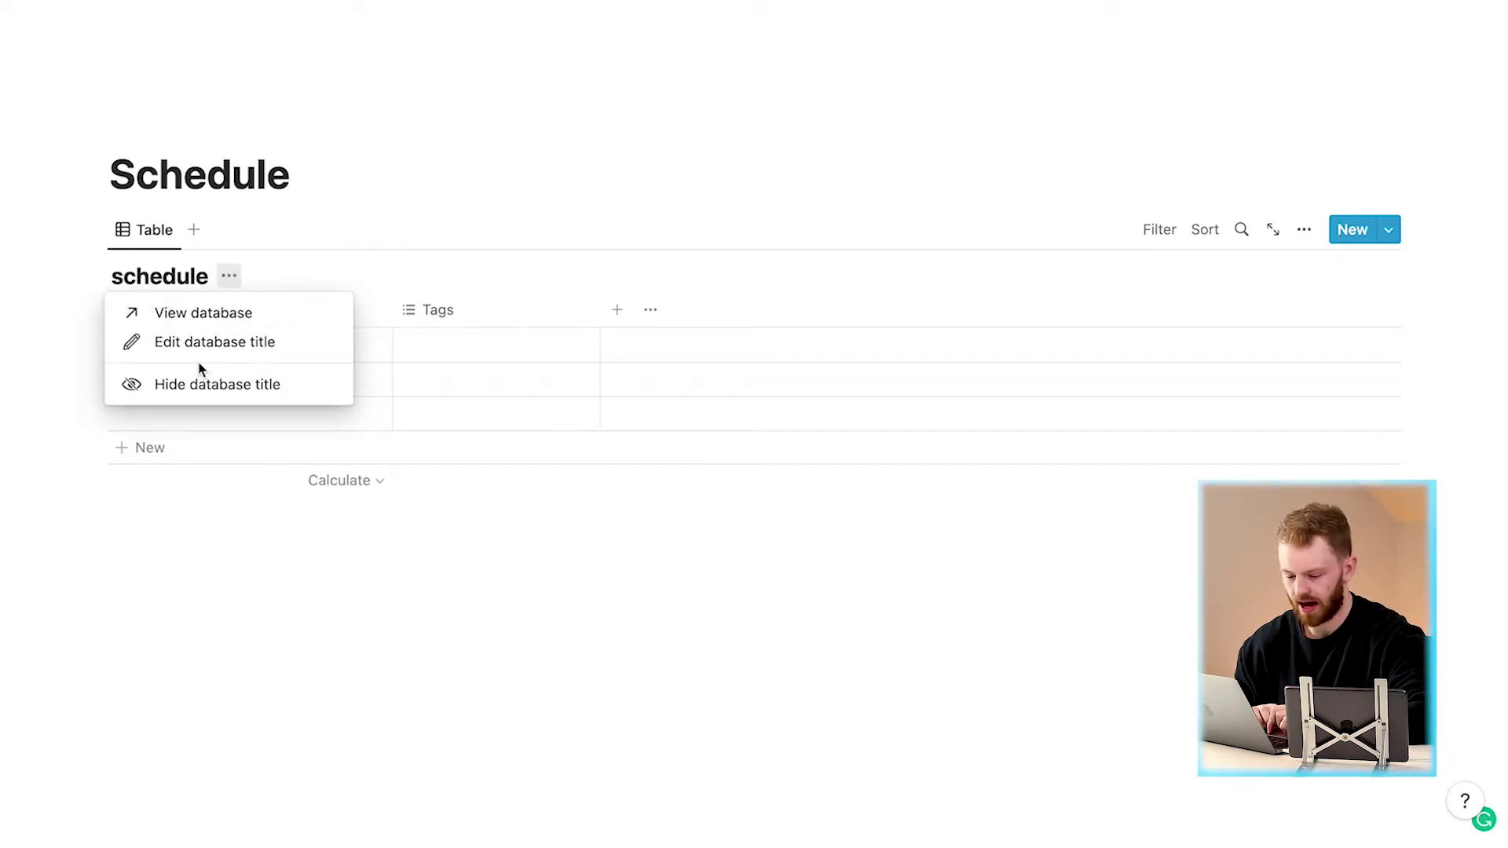
pyautogui.click(195, 384)
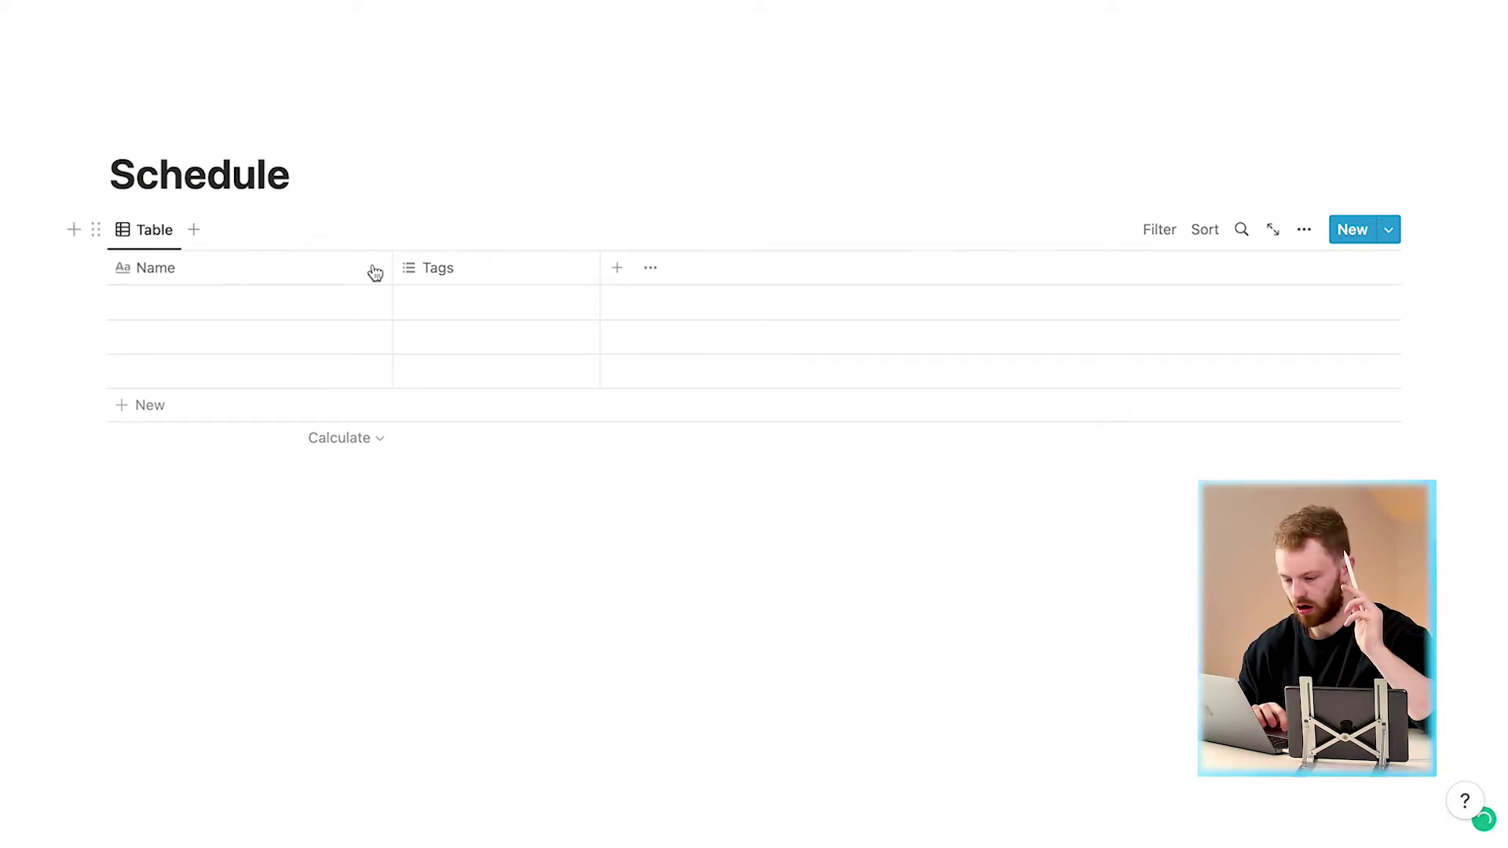
# Rename the Name column to 'Task'.
pyautogui.click(290, 273)
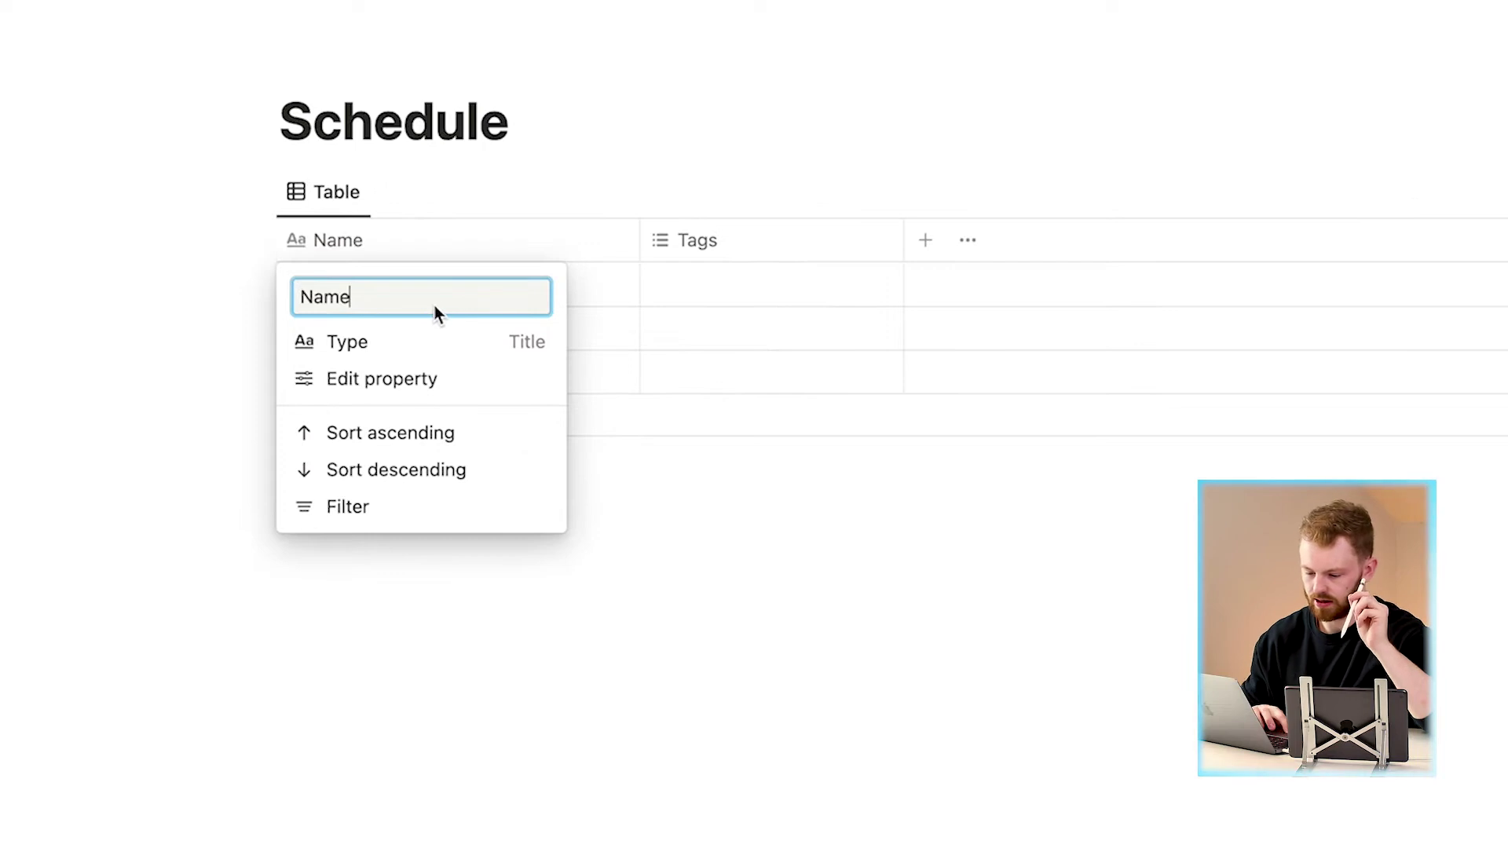
pyautogui.press('super+a')
pyautogui.write('Task')
pyautogui.press('Return')
# Change the Tags column to a Date property named 'Date'.
pyautogui.click(681, 241)
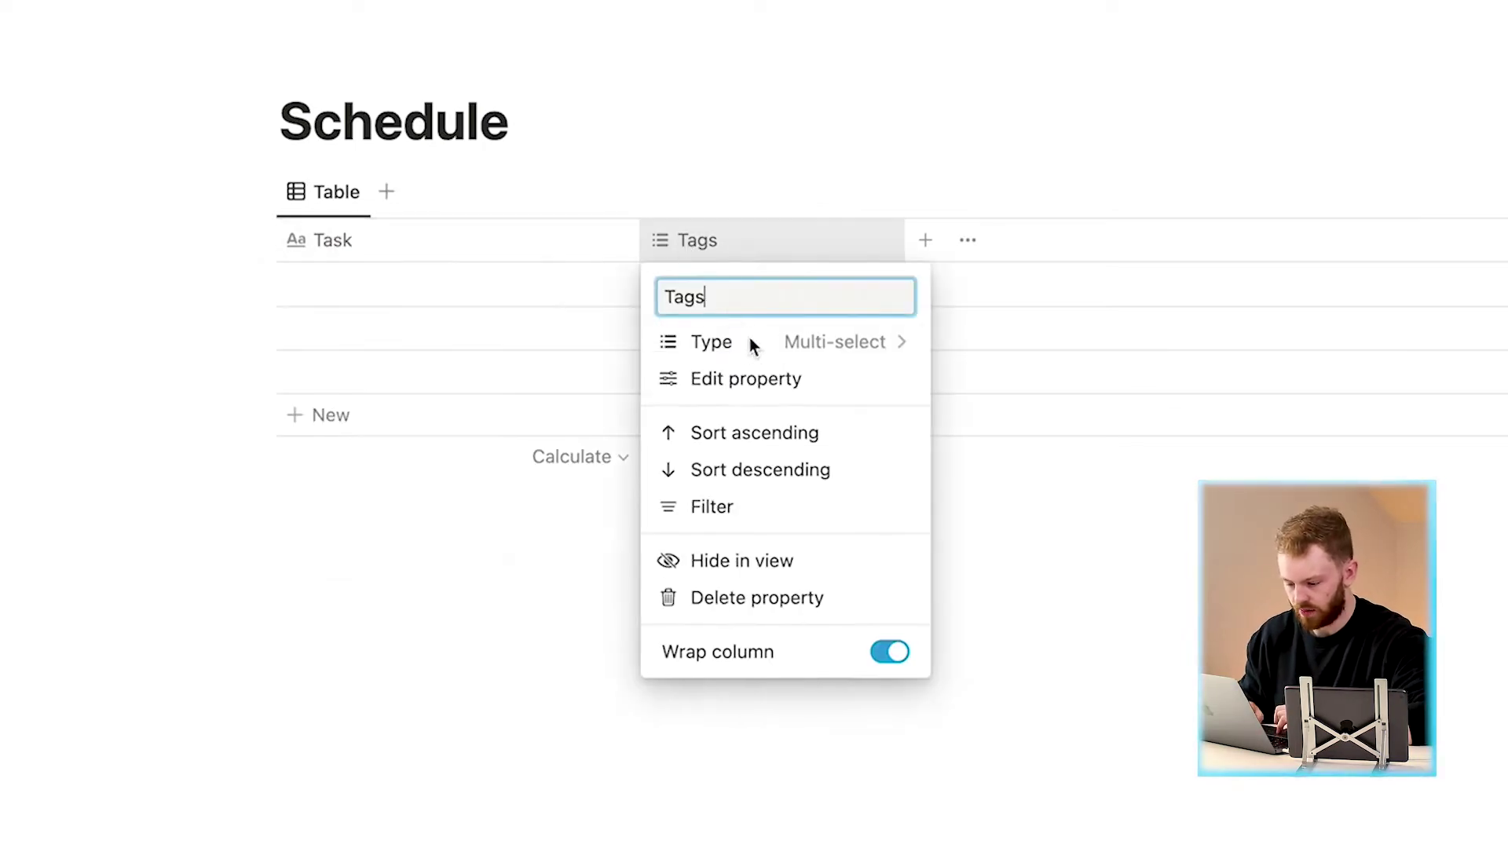
pyautogui.click(786, 388)
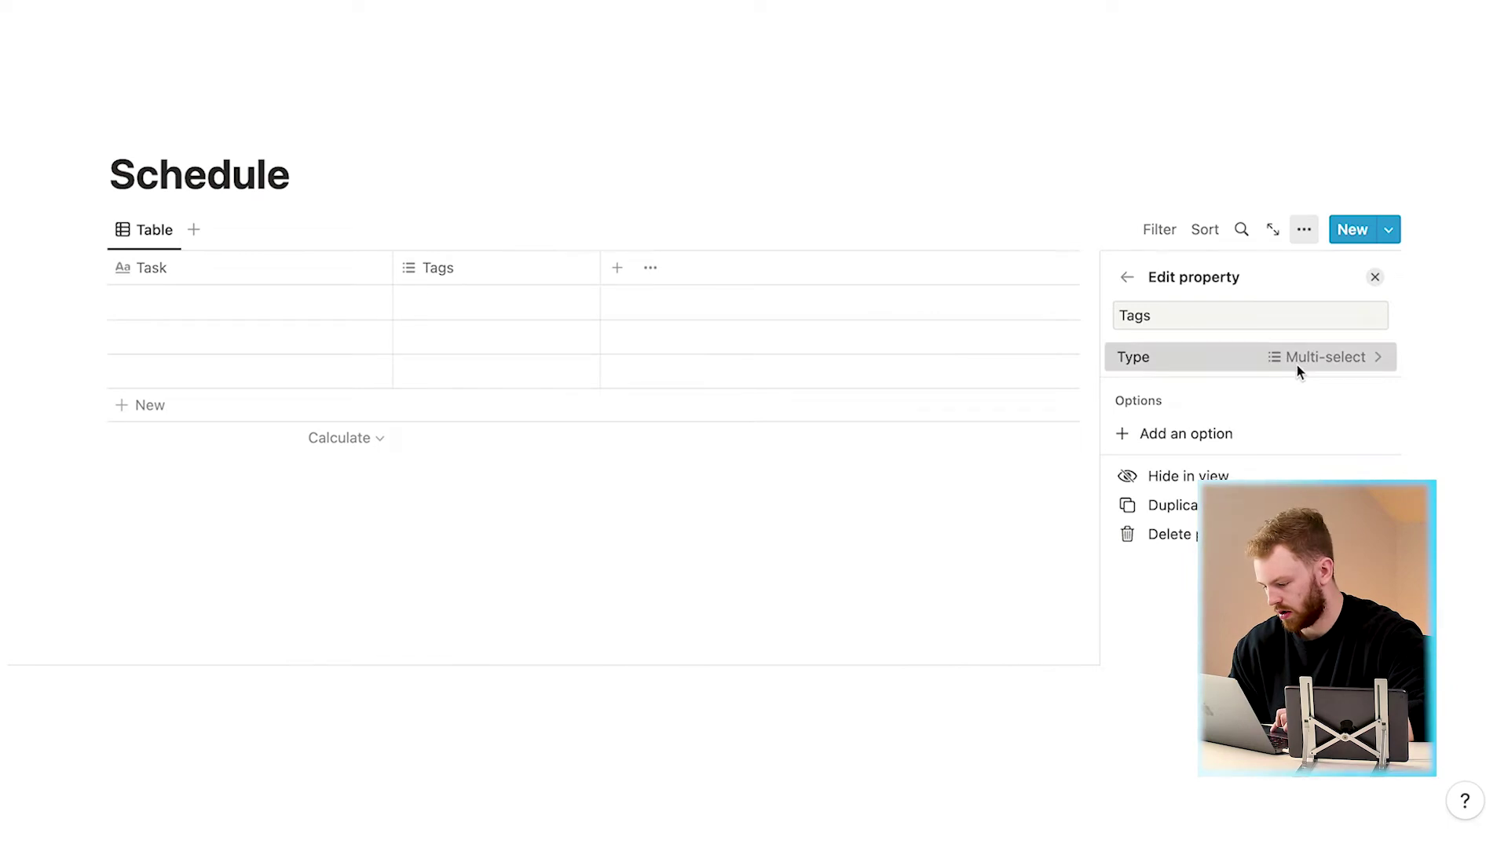
pyautogui.click(1298, 366)
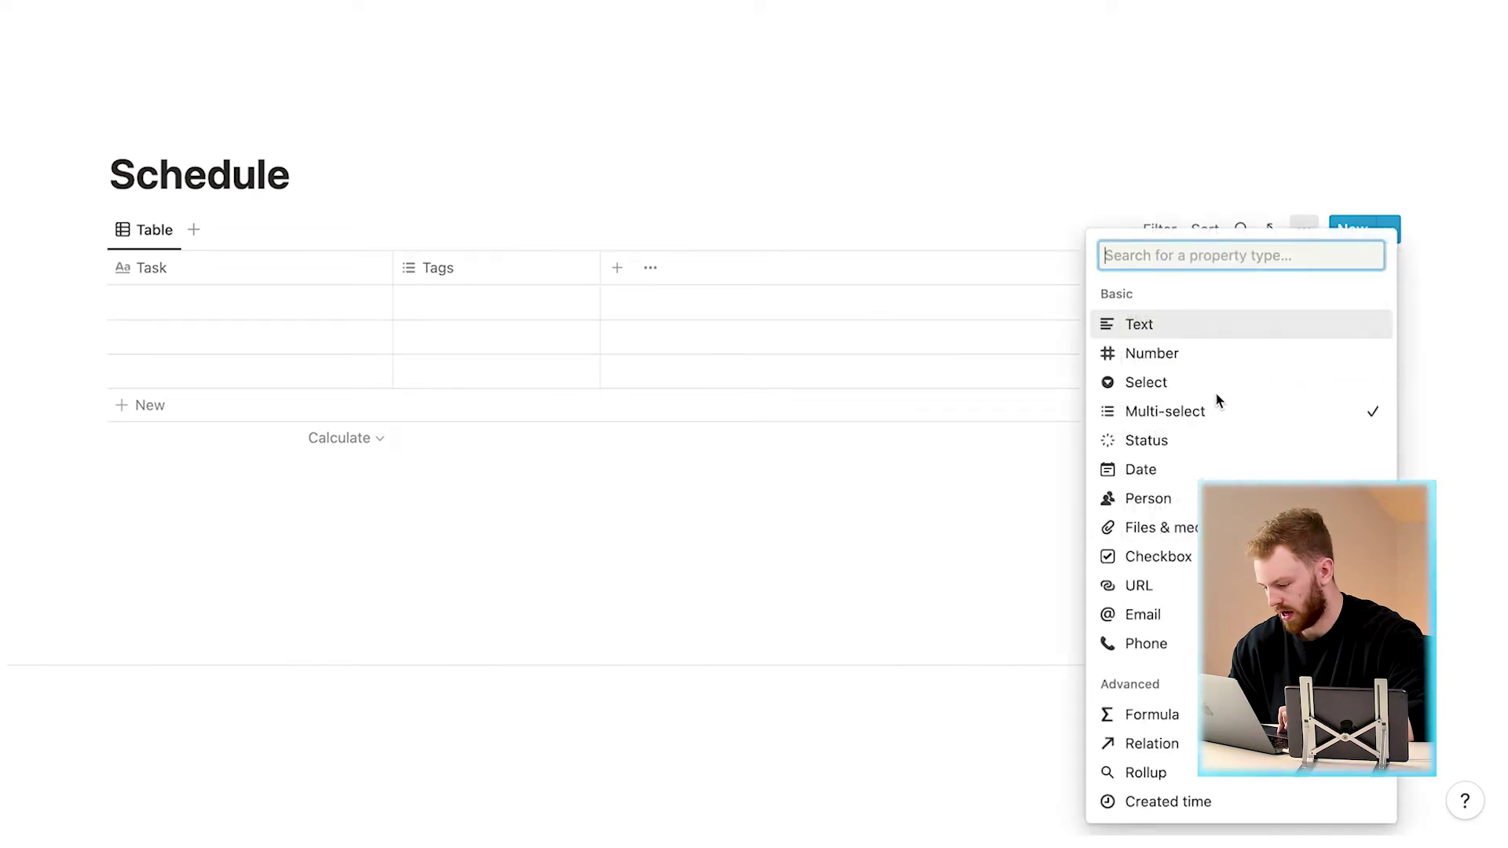
pyautogui.click(1170, 469)
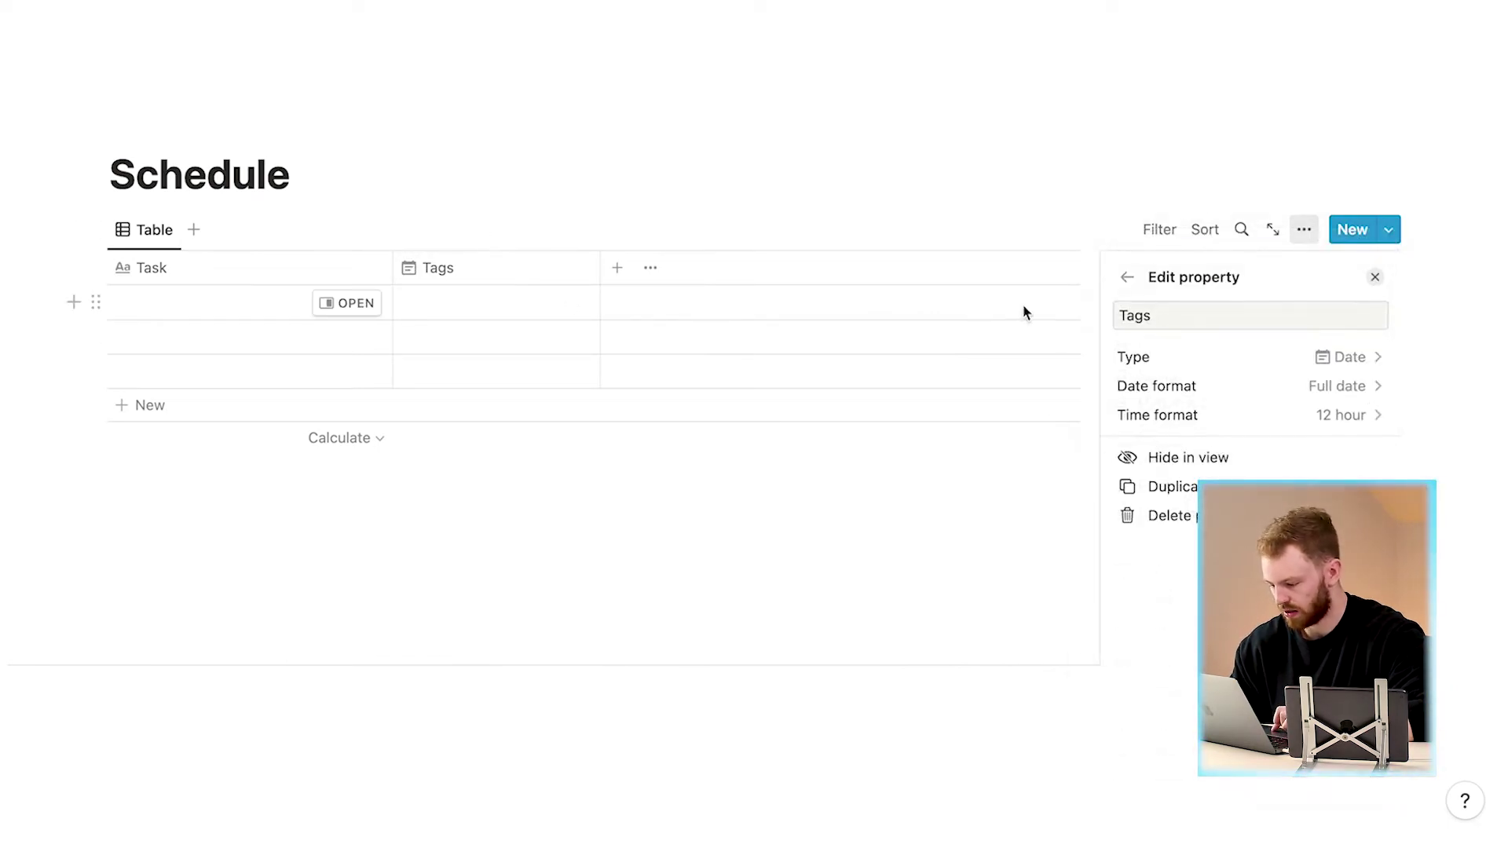
pyautogui.click(1158, 317)
pyautogui.moveTo(1157, 317); pyautogui.dragTo(1115, 322)
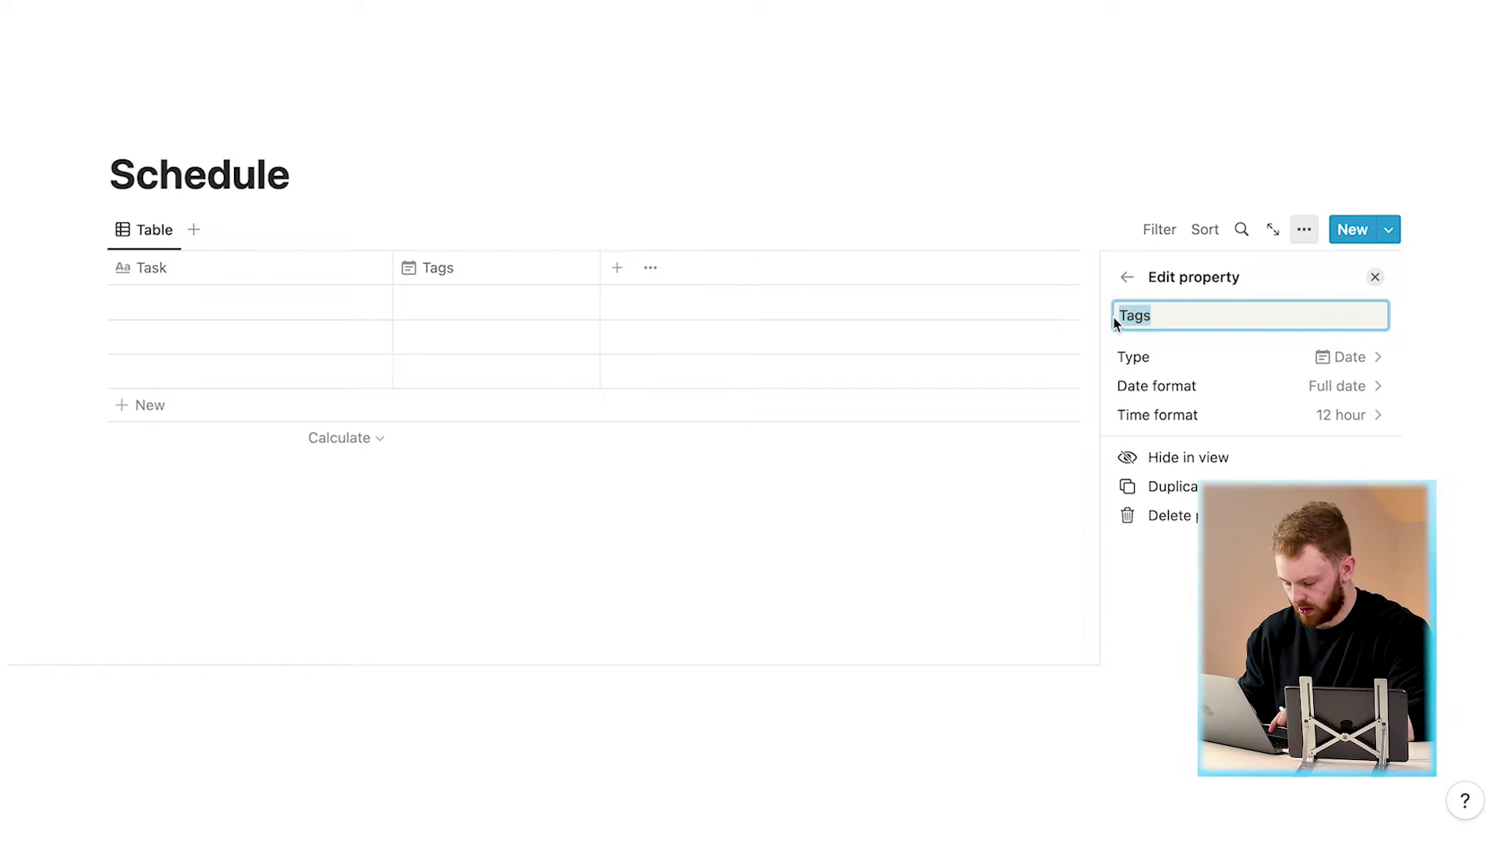
pyautogui.write('Date')
pyautogui.press('Return')
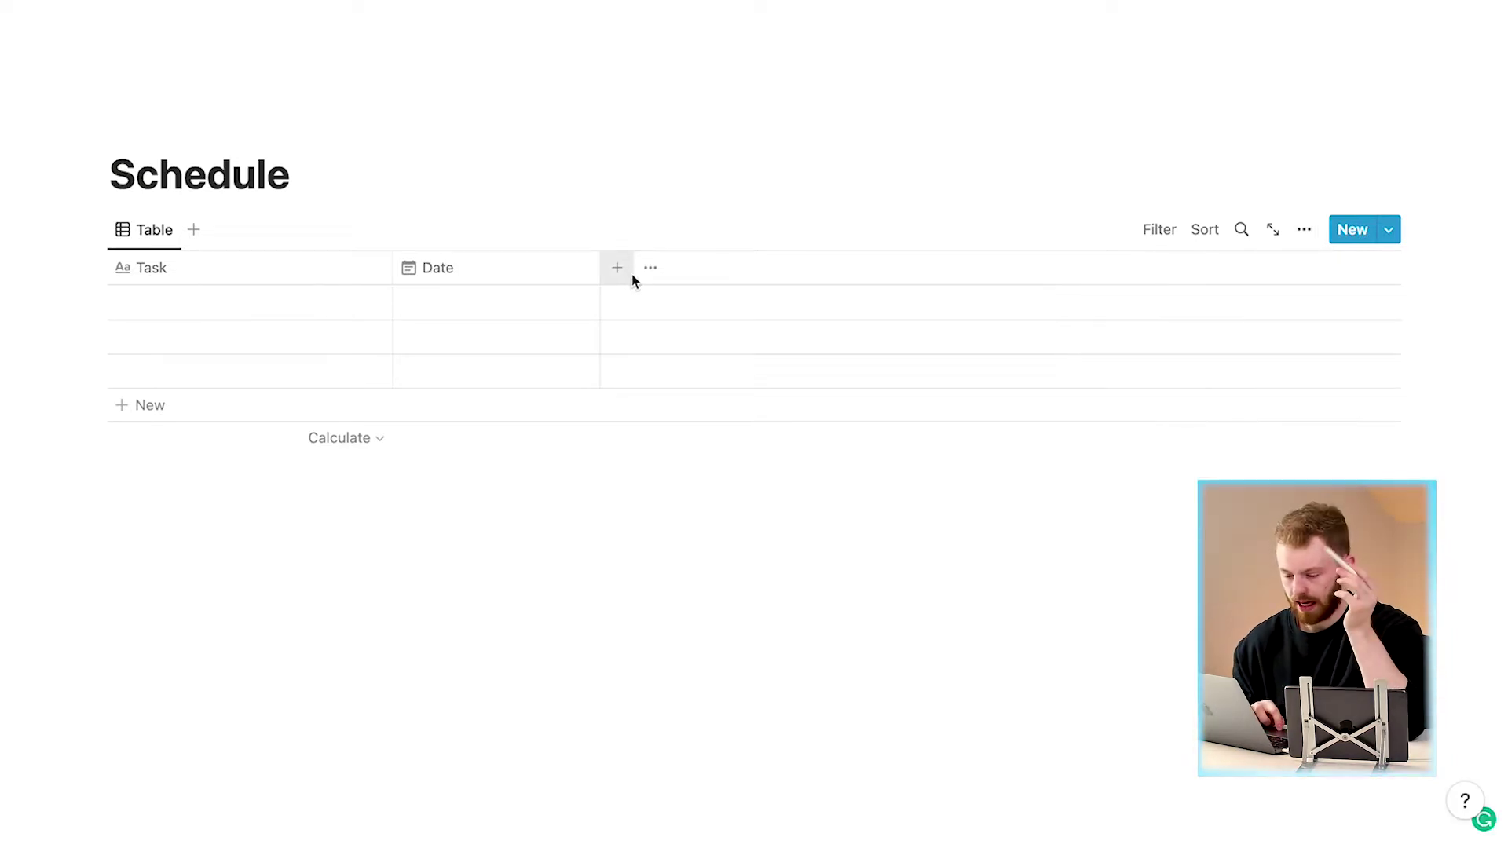
# Add a Checkbox column named 'Completion'.
pyautogui.click(622, 269)
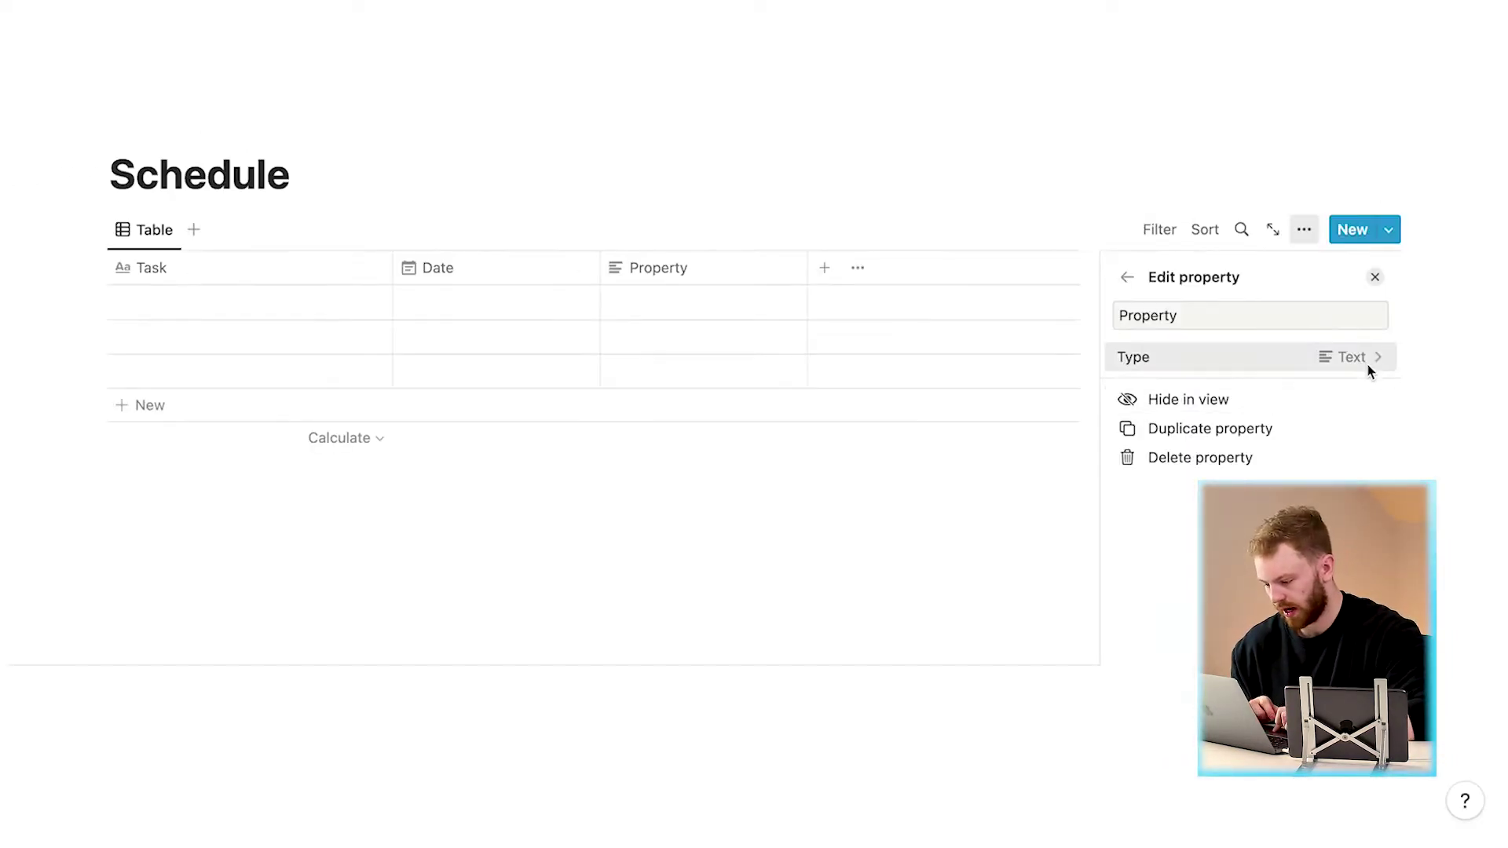
pyautogui.click(1496, 353)
pyautogui.click(1293, 603)
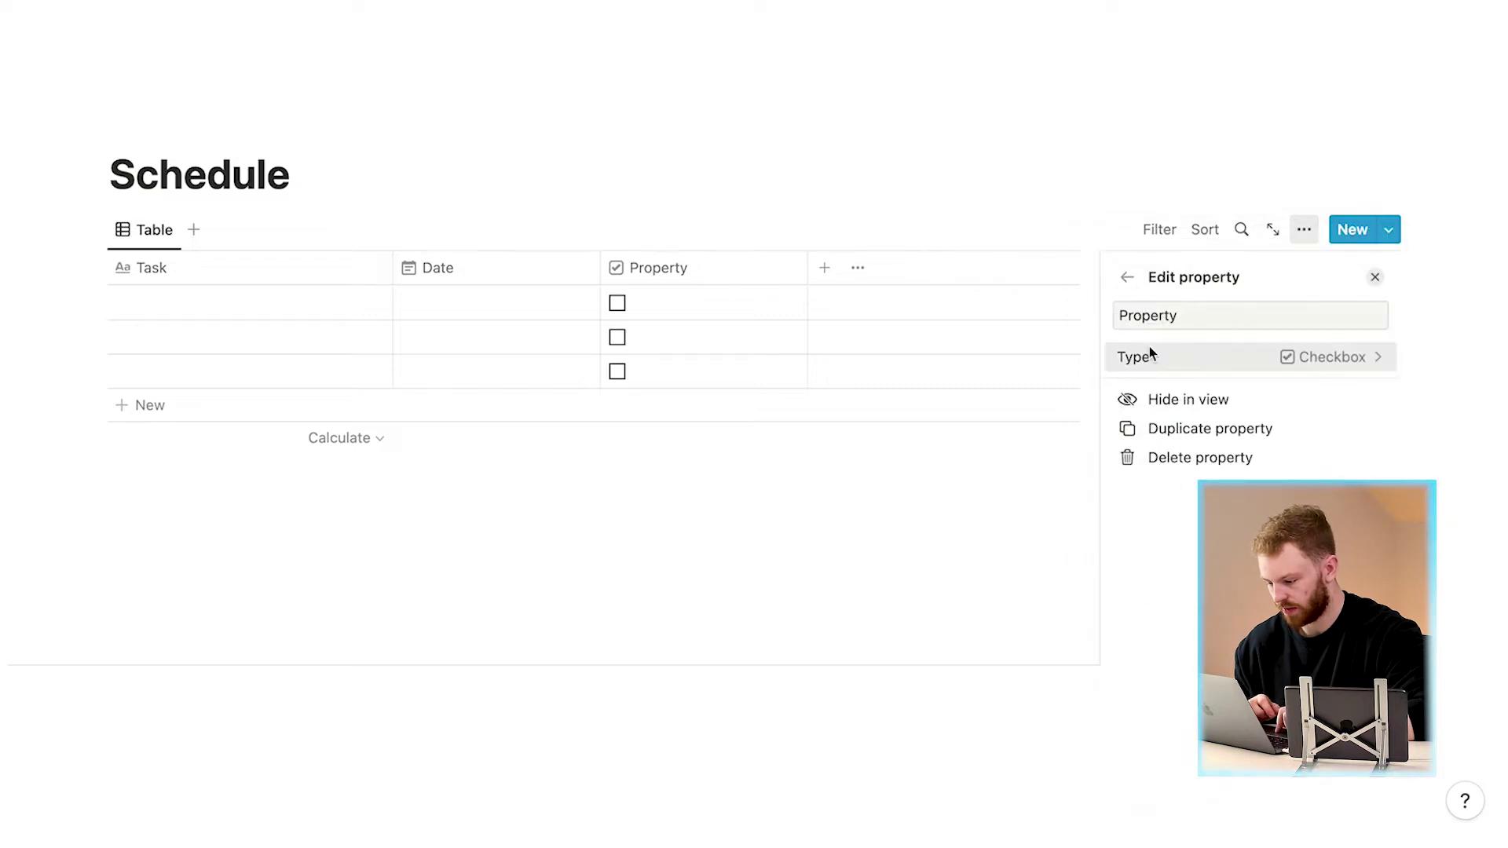
pyautogui.click(1195, 323)
pyautogui.click(1097, 314)
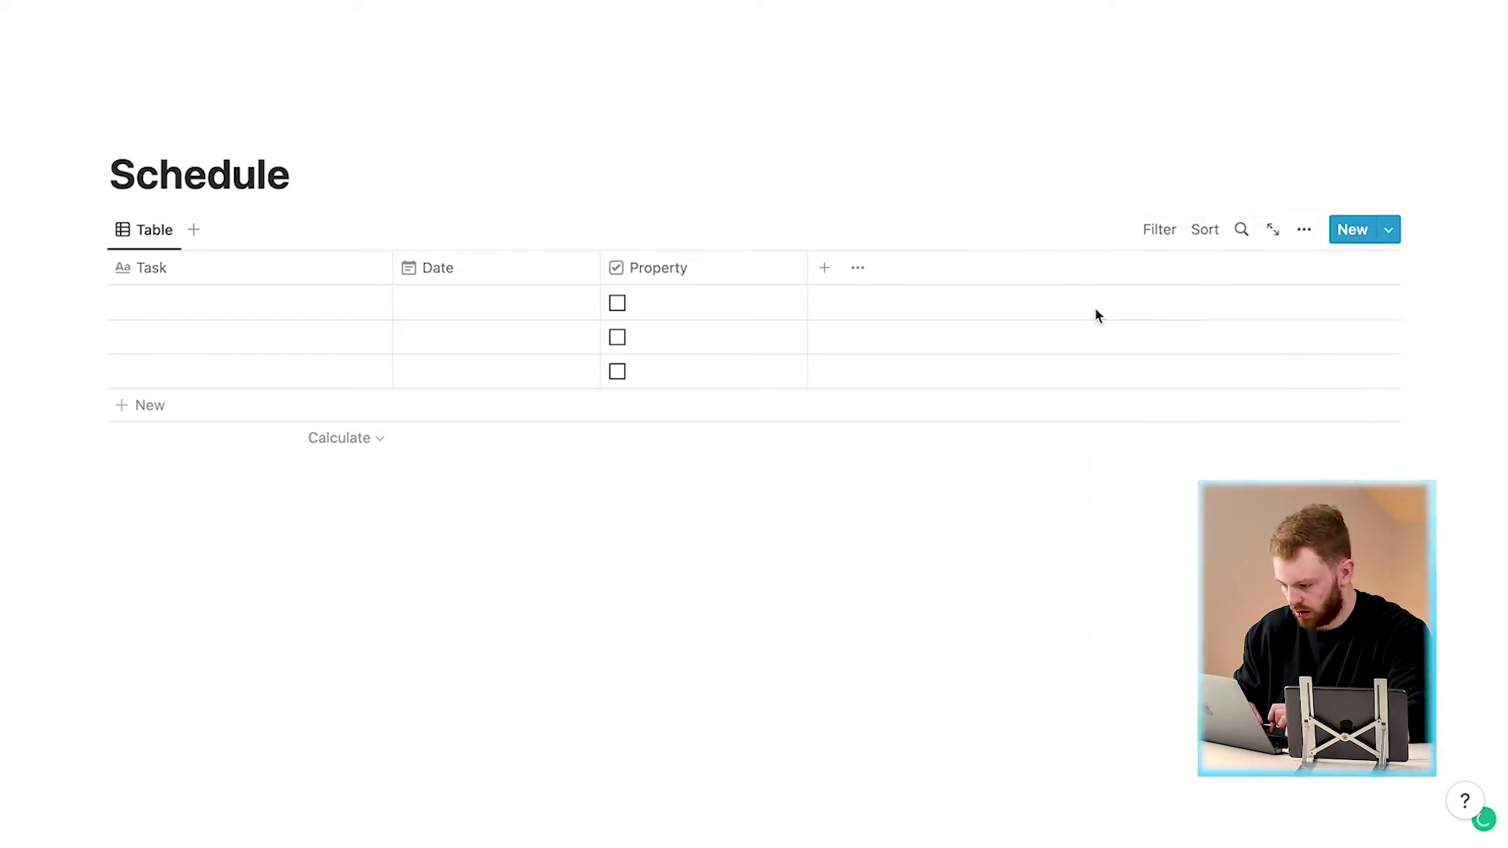
pyautogui.click(735, 263)
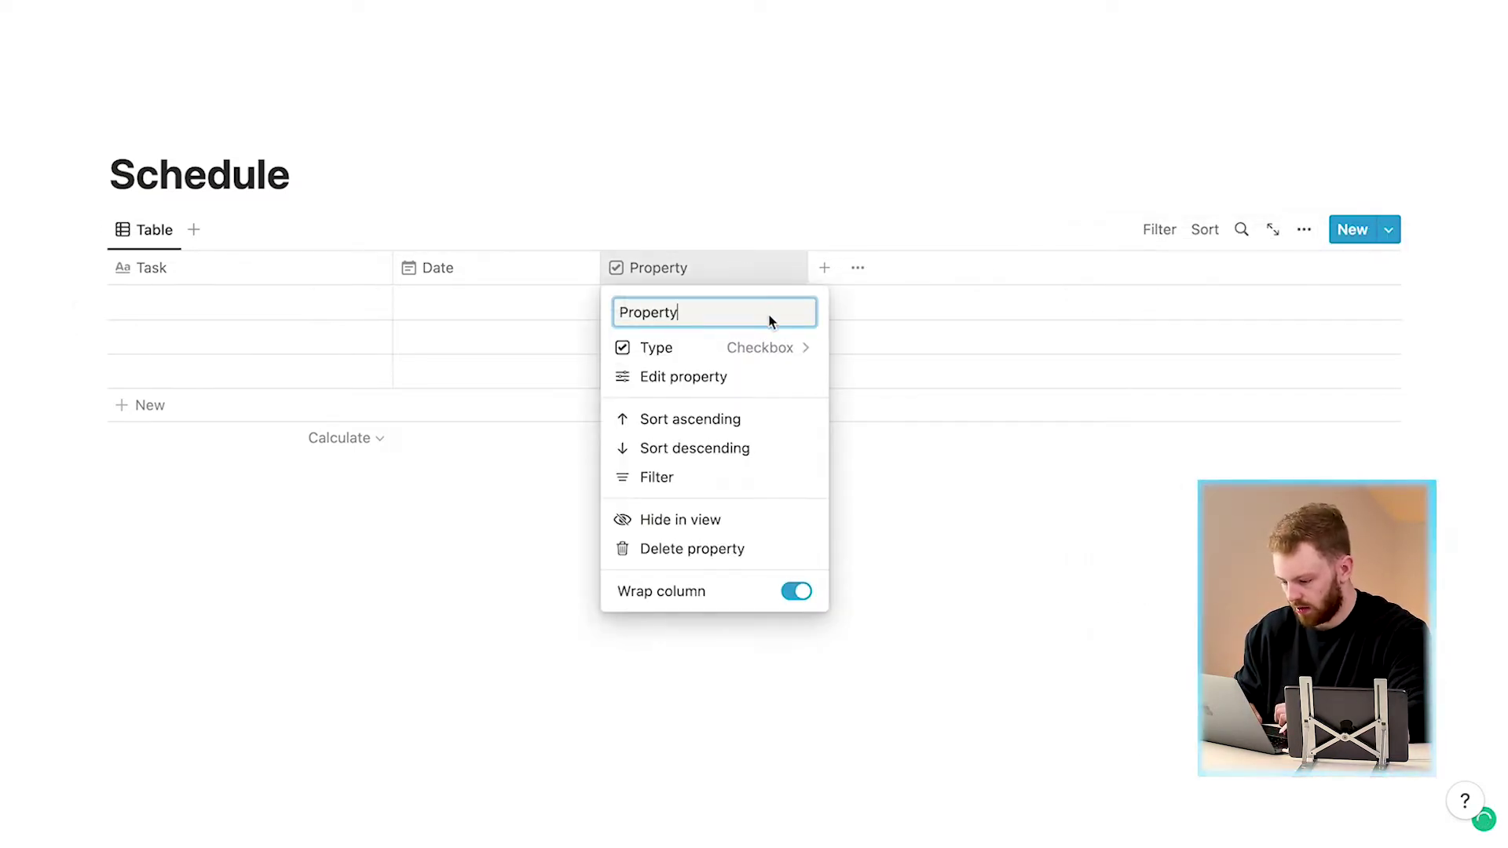
pyautogui.write('Completion')
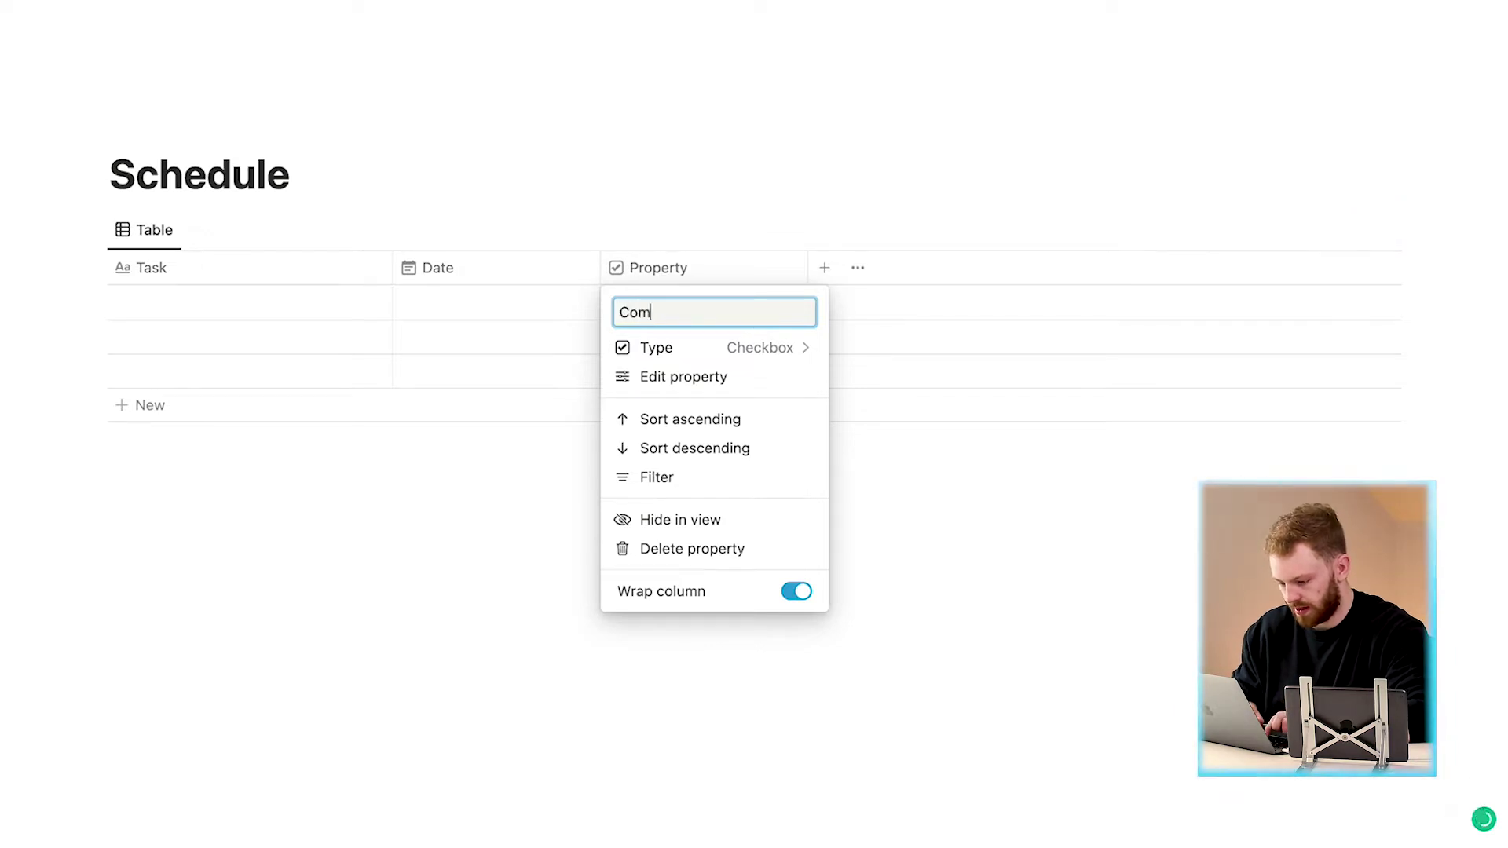
pyautogui.press('Return')
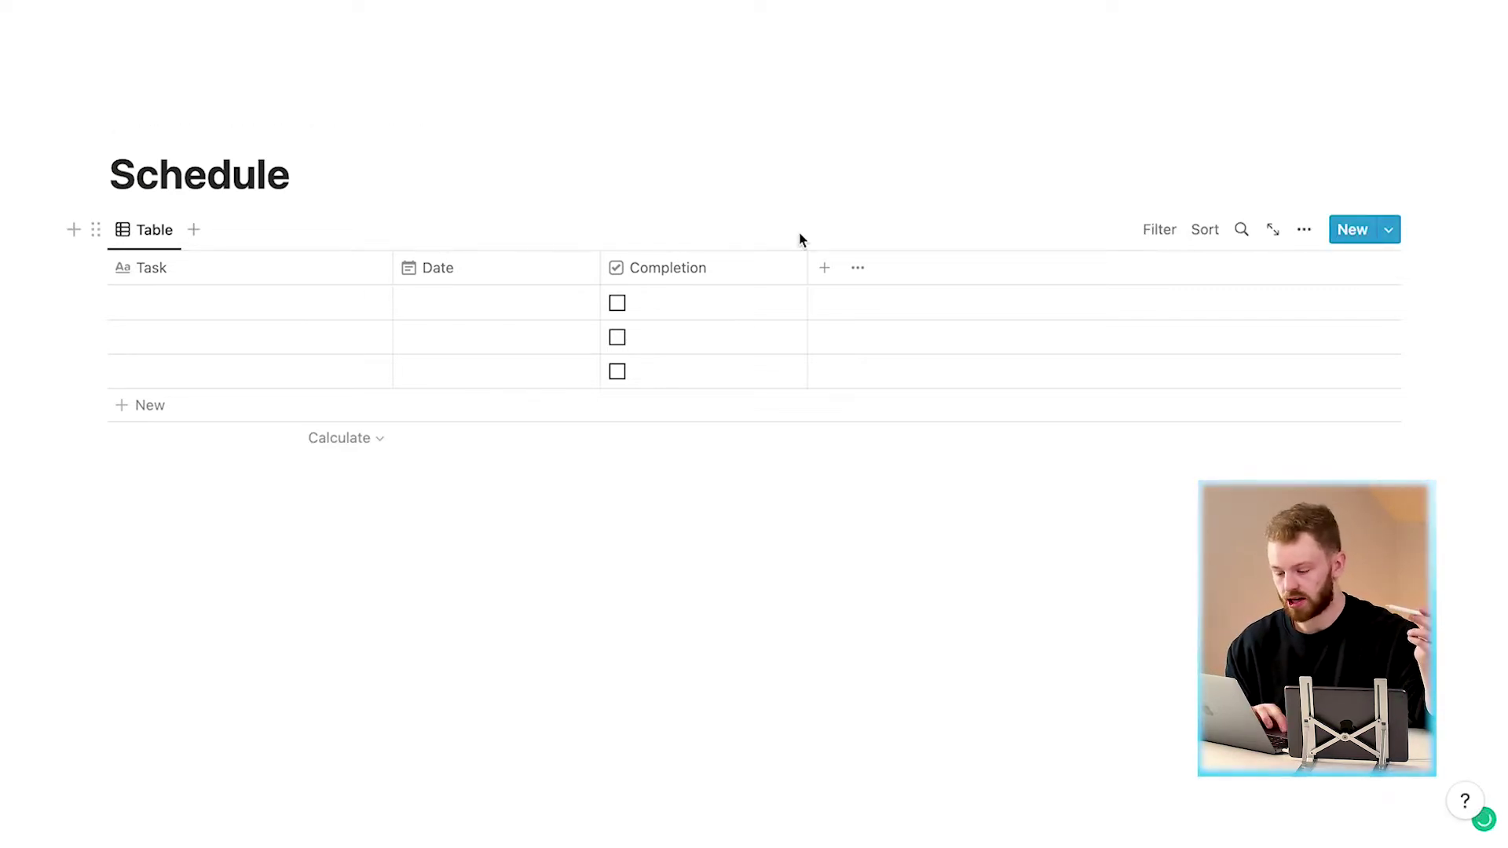
# Add a Multi-select column named 'Priority'.
pyautogui.click(824, 268)
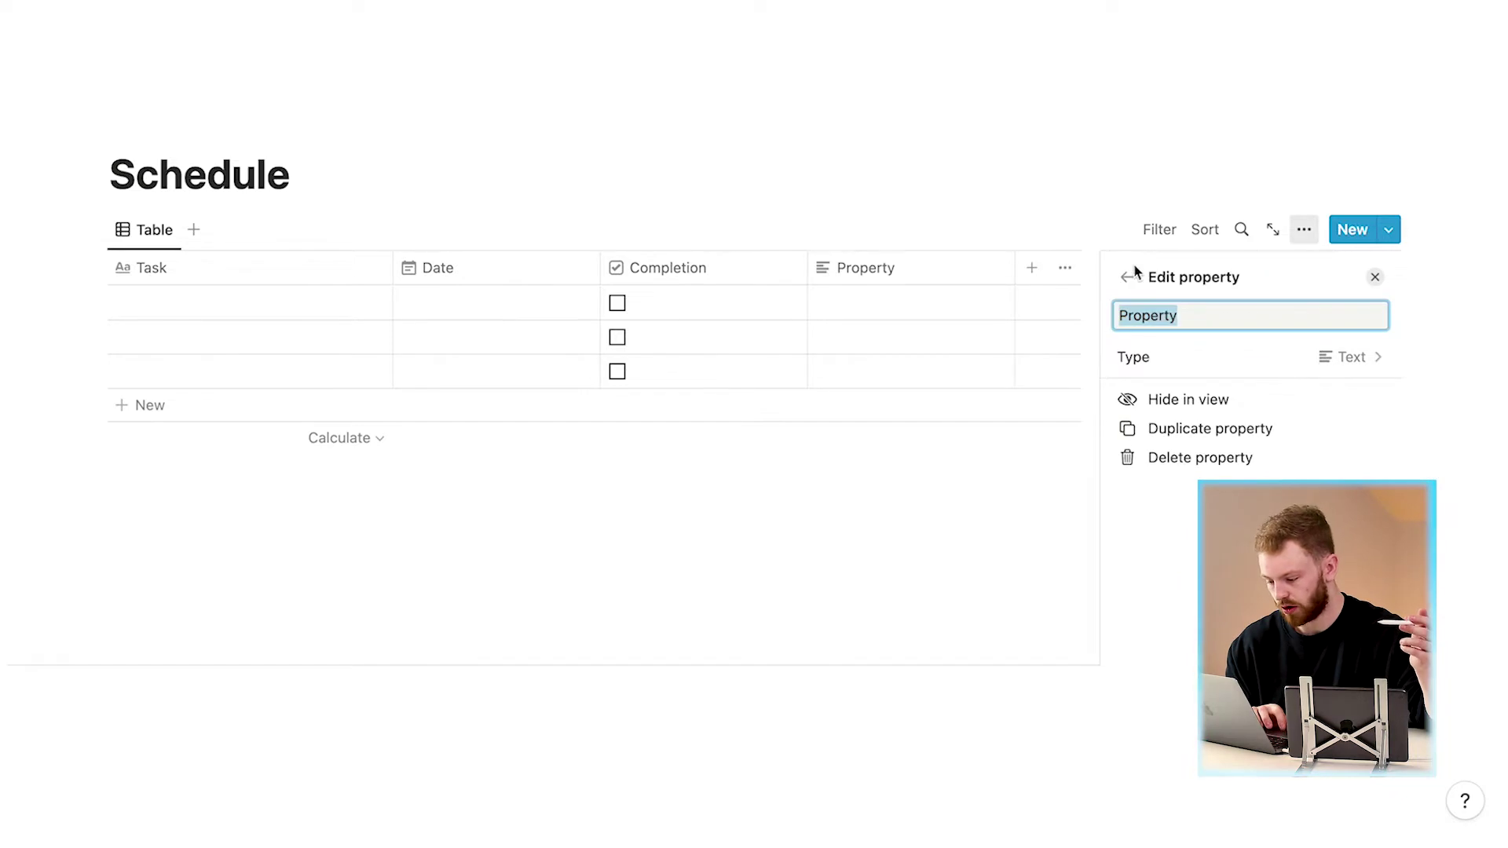
pyautogui.click(1218, 355)
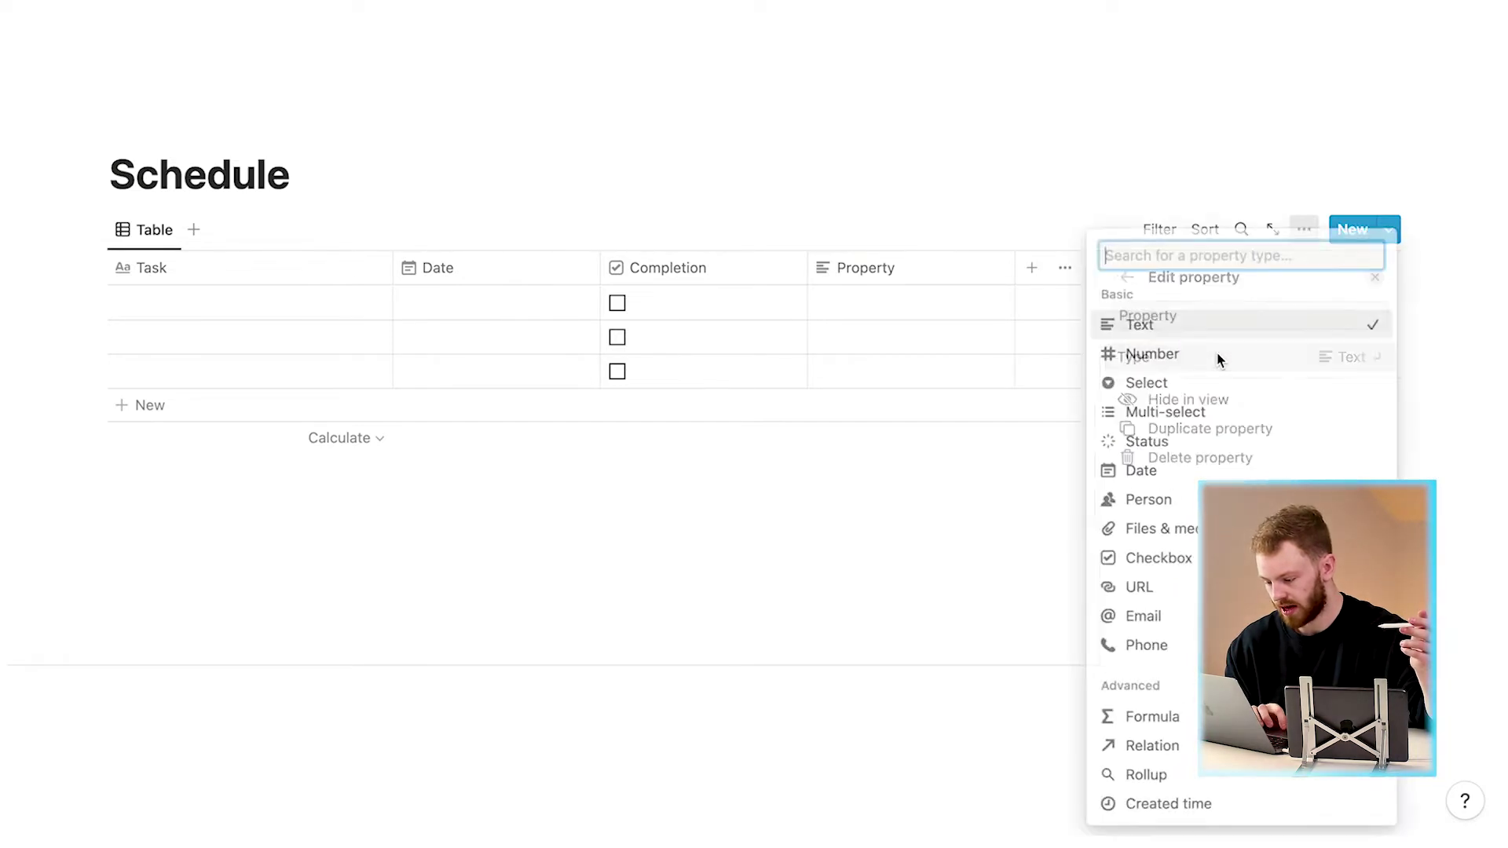
pyautogui.click(1195, 412)
pyautogui.press('Escape')
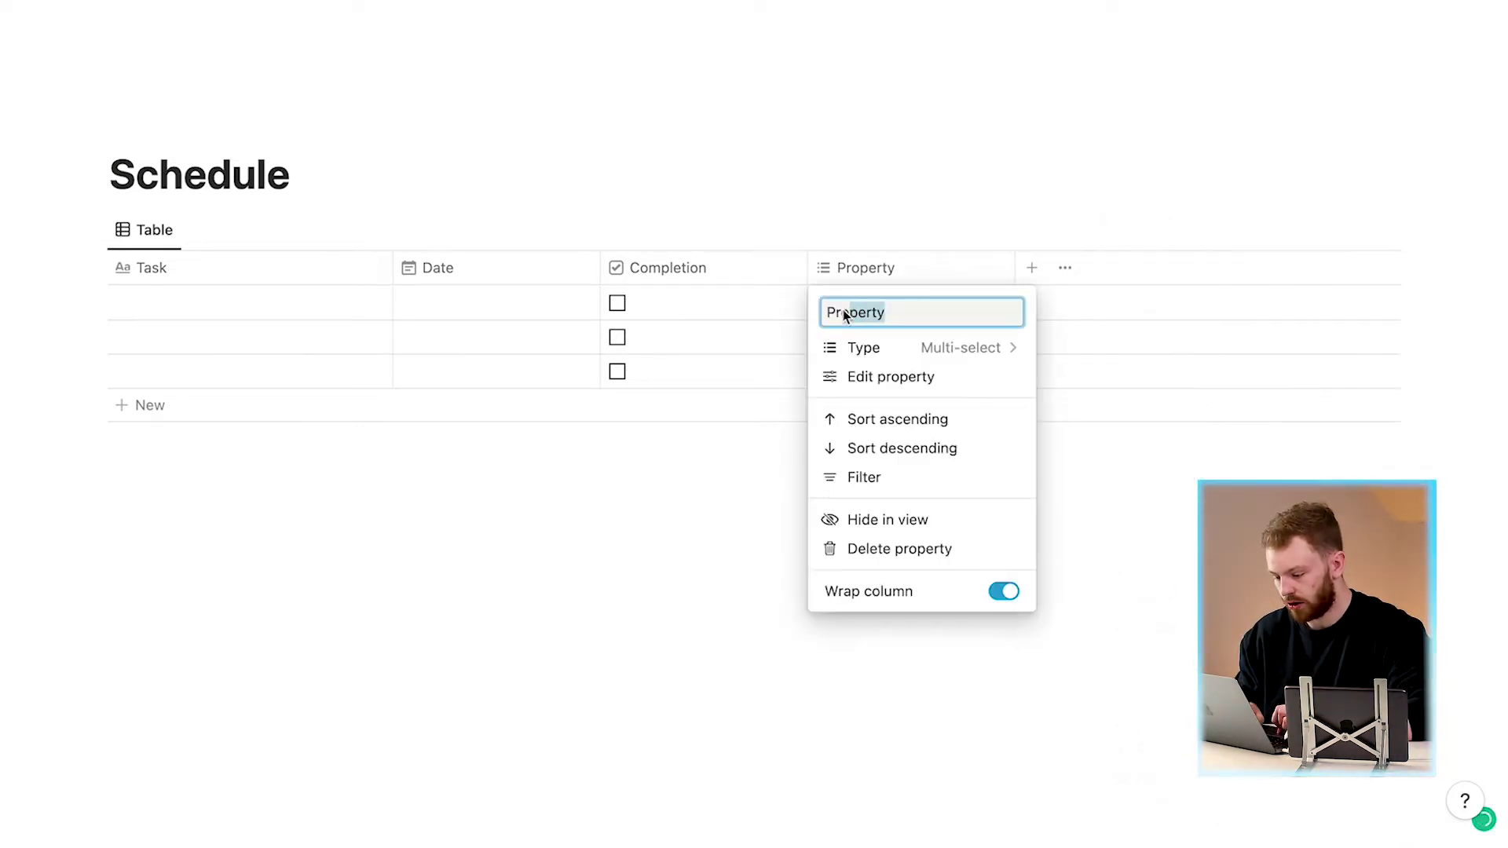
pyautogui.moveTo(842, 312); pyautogui.dragTo(839, 312)
pyautogui.write('iority')
# Give Priority the options High, Medium and Low, then delete the Priority column.
pyautogui.click(882, 377)
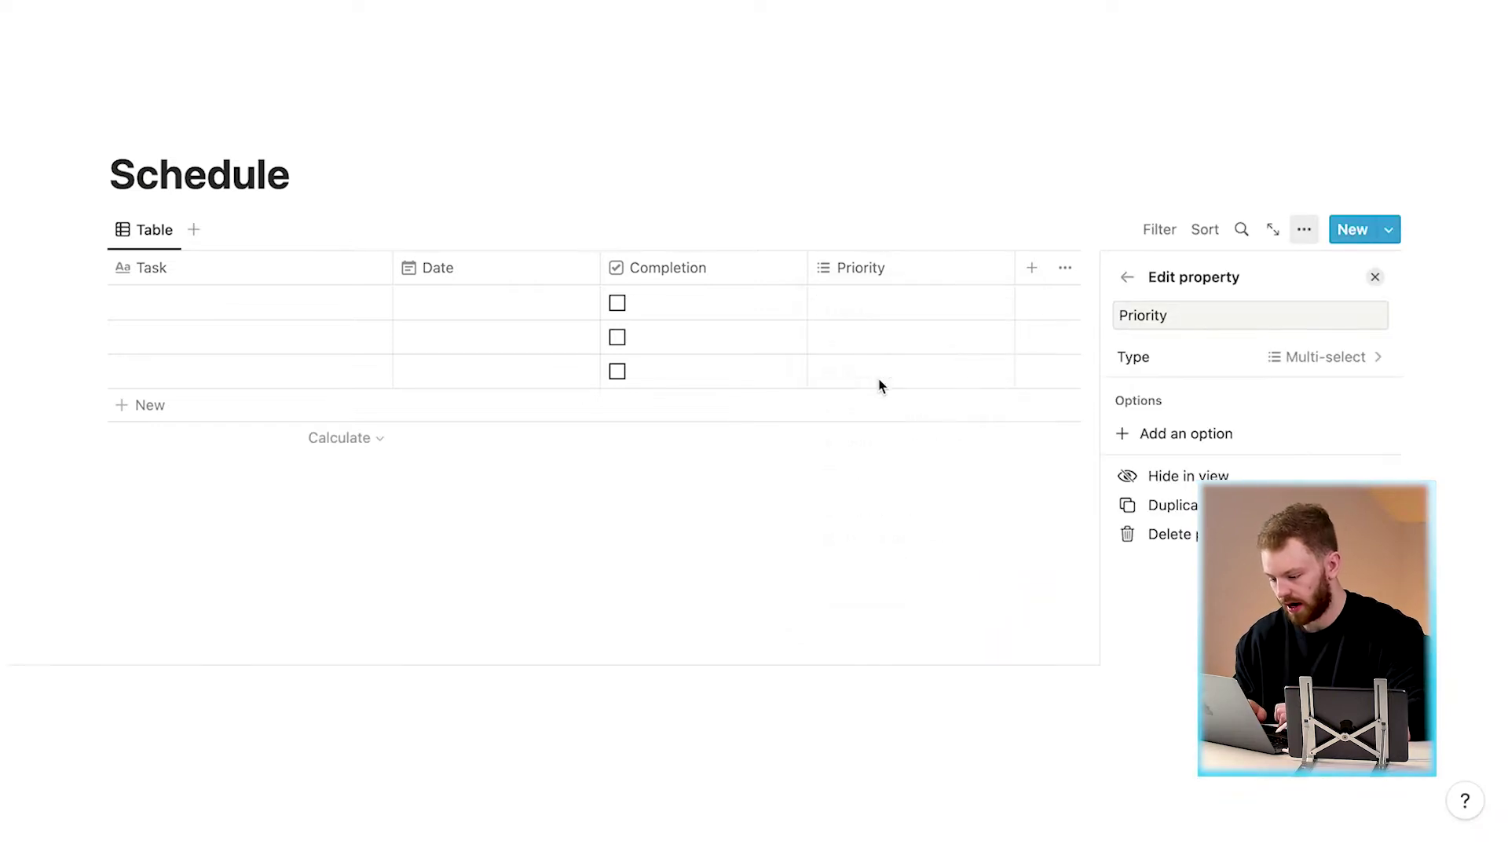
pyautogui.click(1229, 433)
pyautogui.write('High')
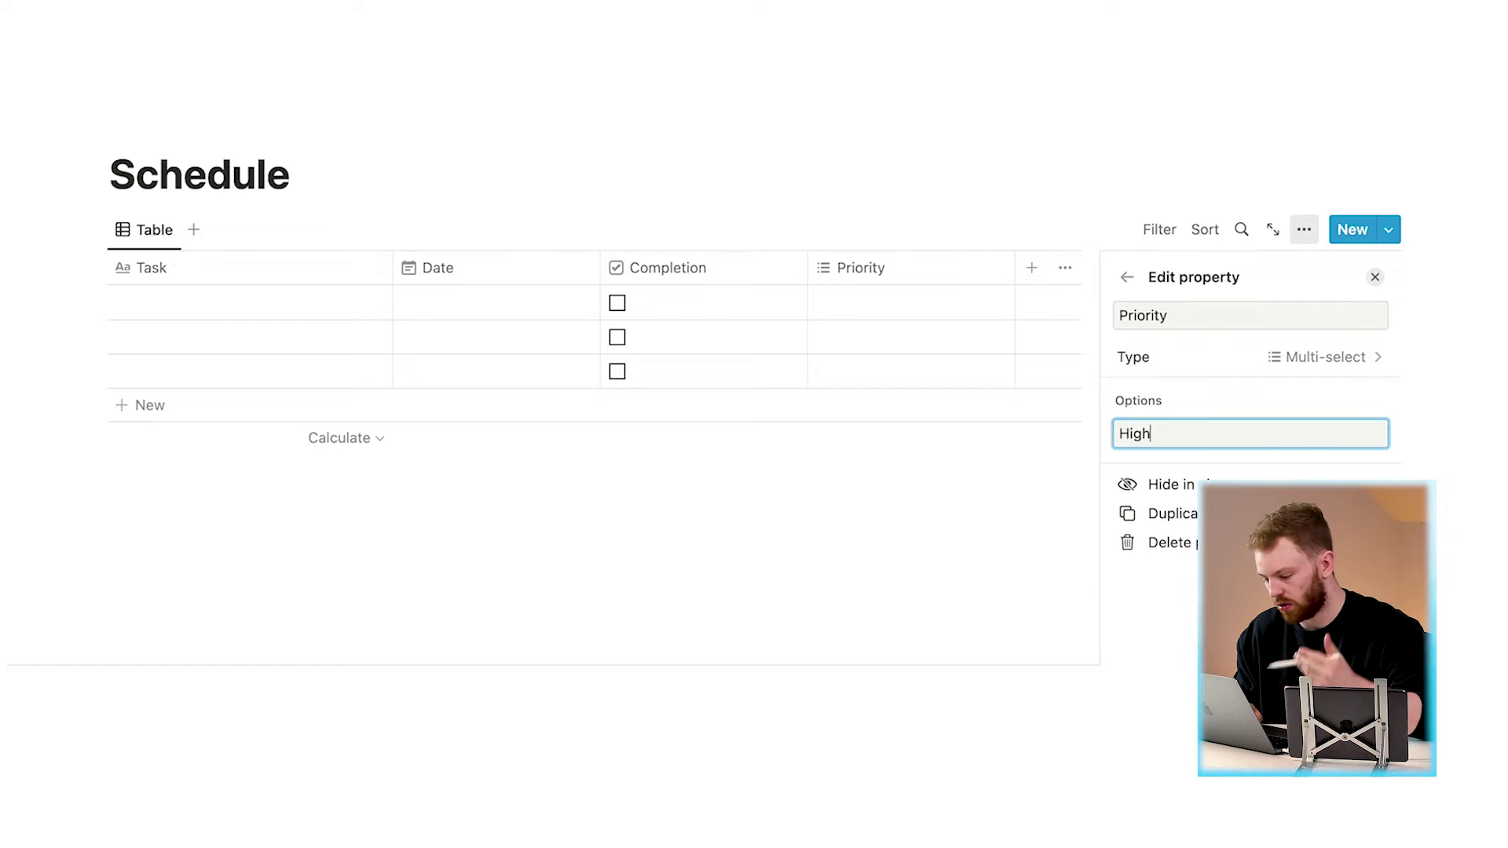
pyautogui.press('Return')
pyautogui.write('M')
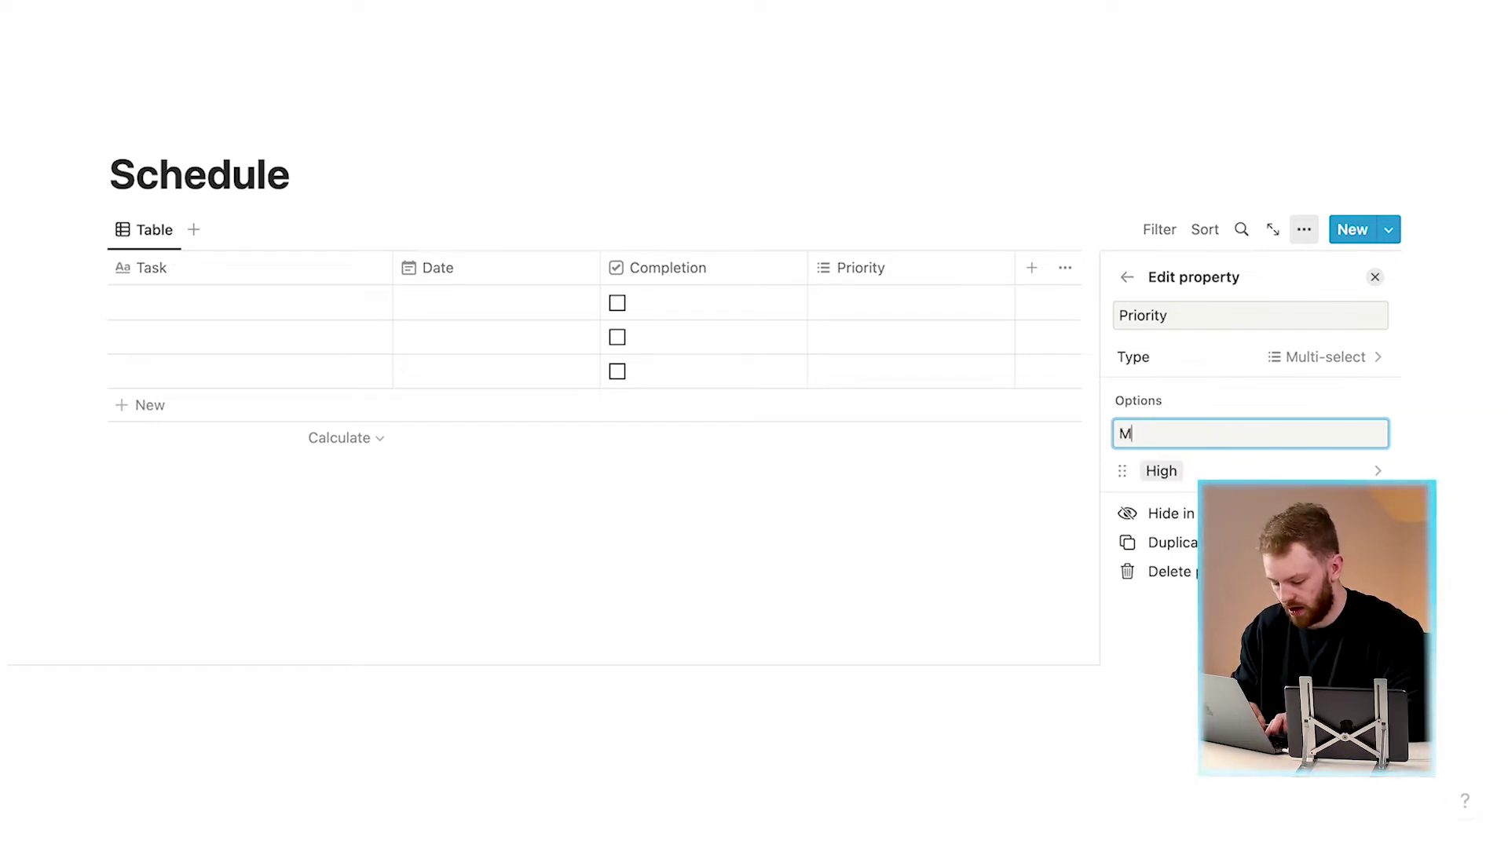
pyautogui.write('edium')
pyautogui.press('Return')
pyautogui.write('Low')
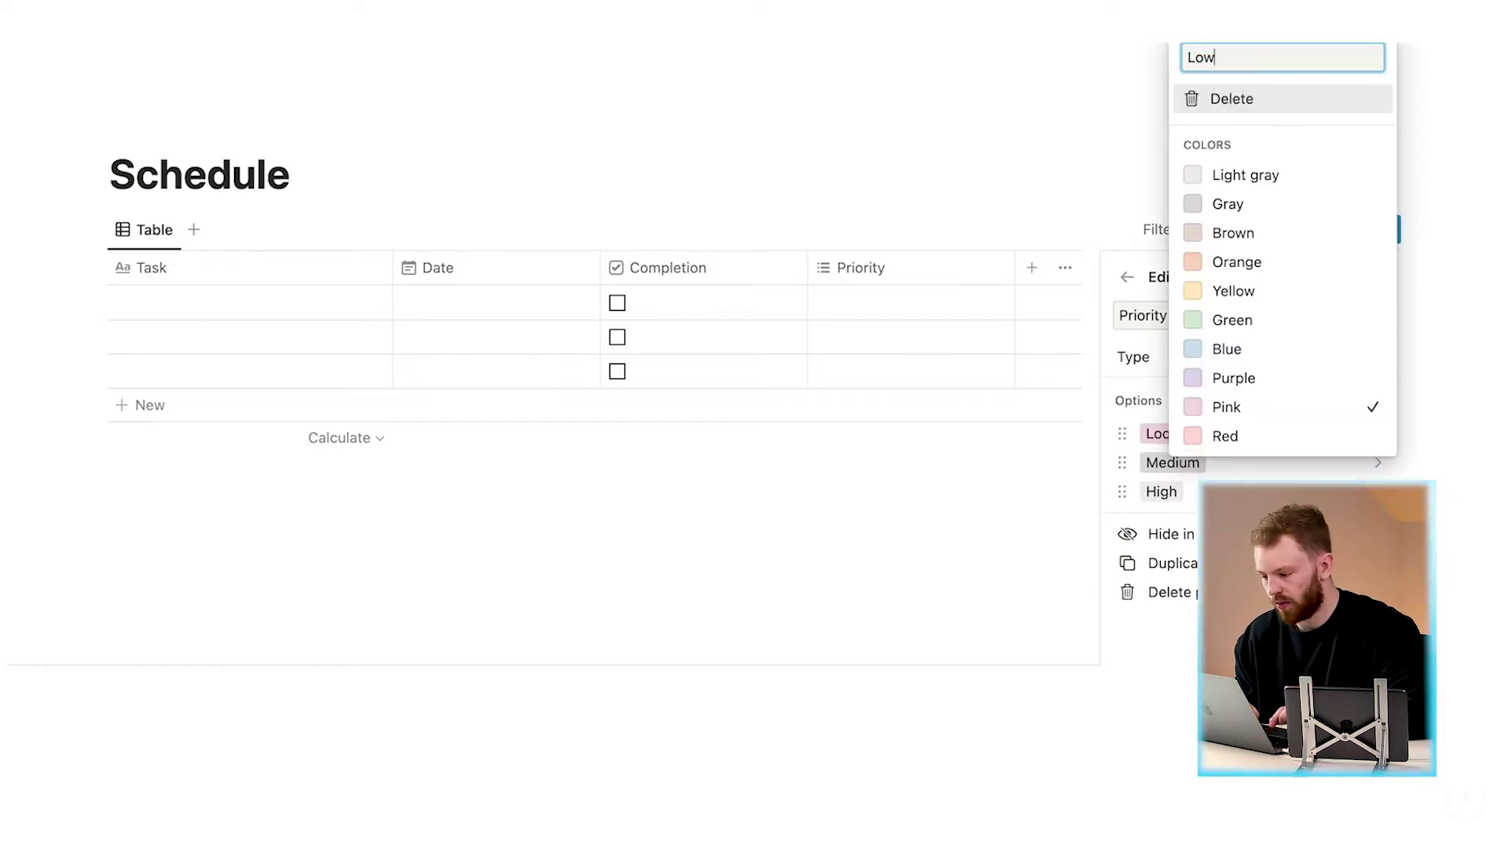
pyautogui.press('Escape')
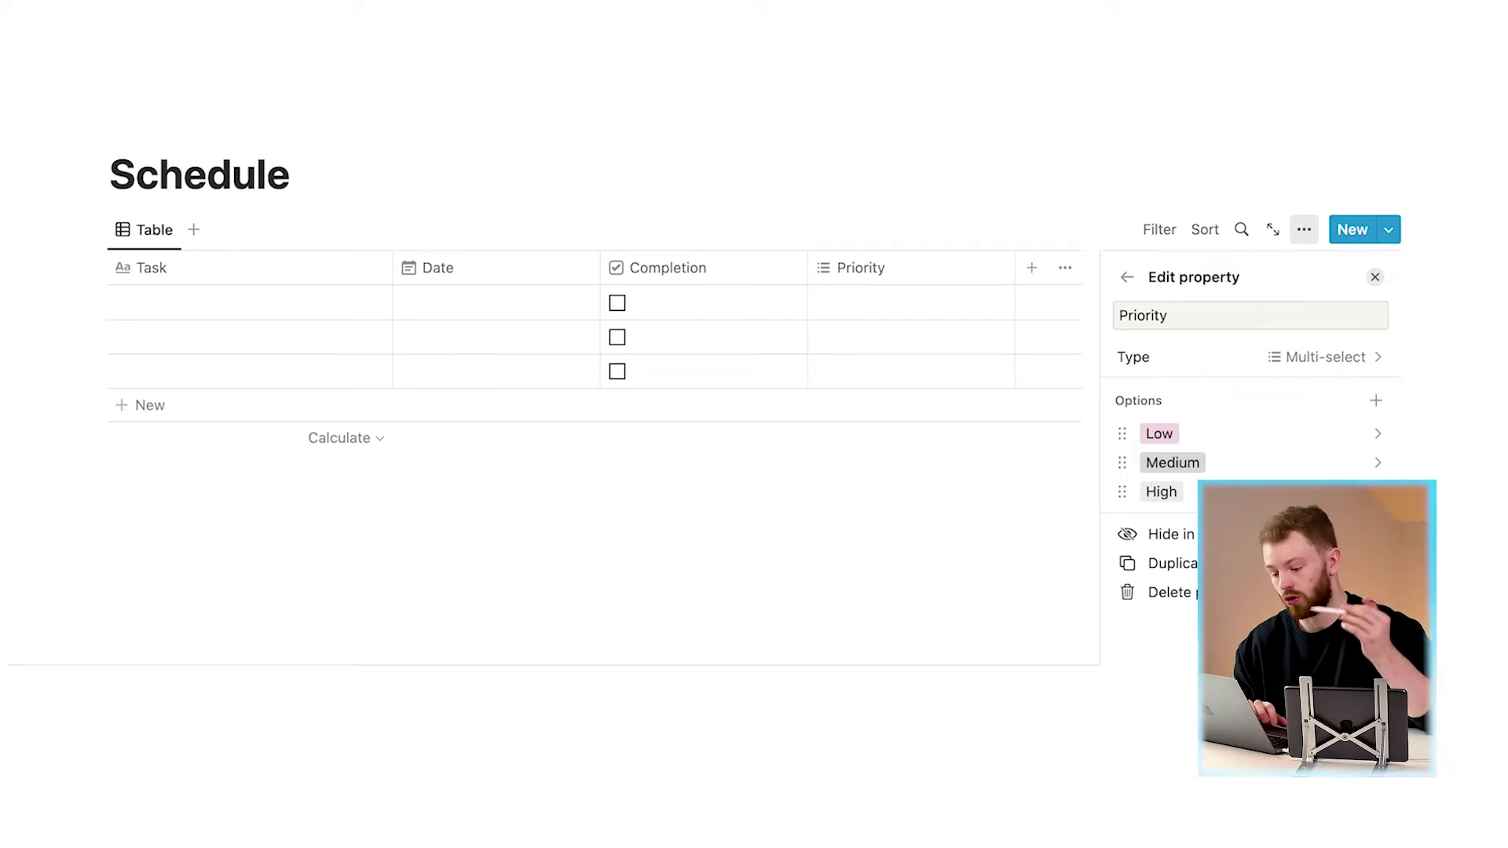
pyautogui.press('Escape')
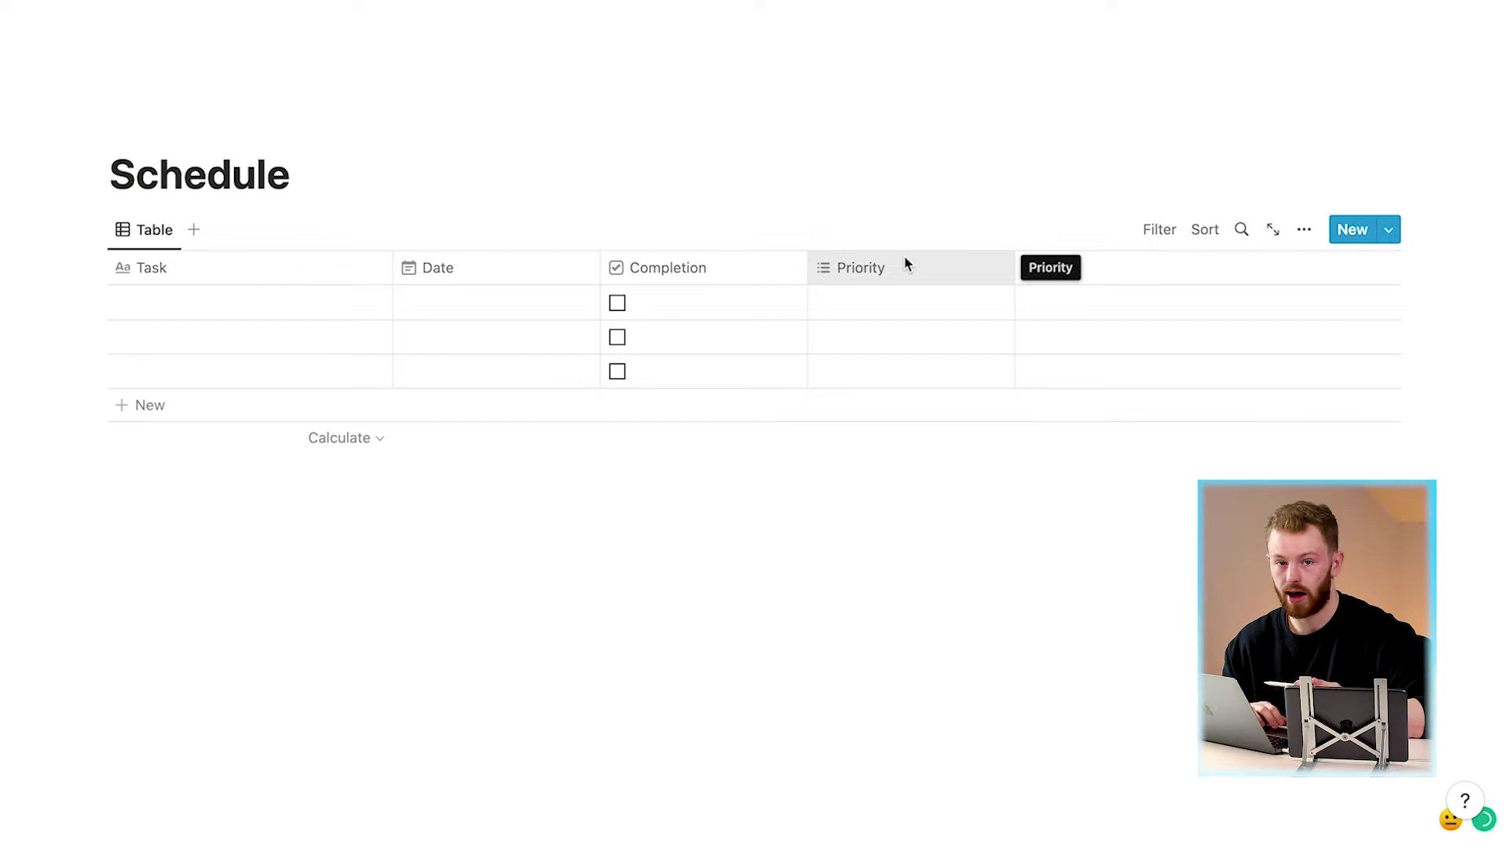
pyautogui.click(906, 264)
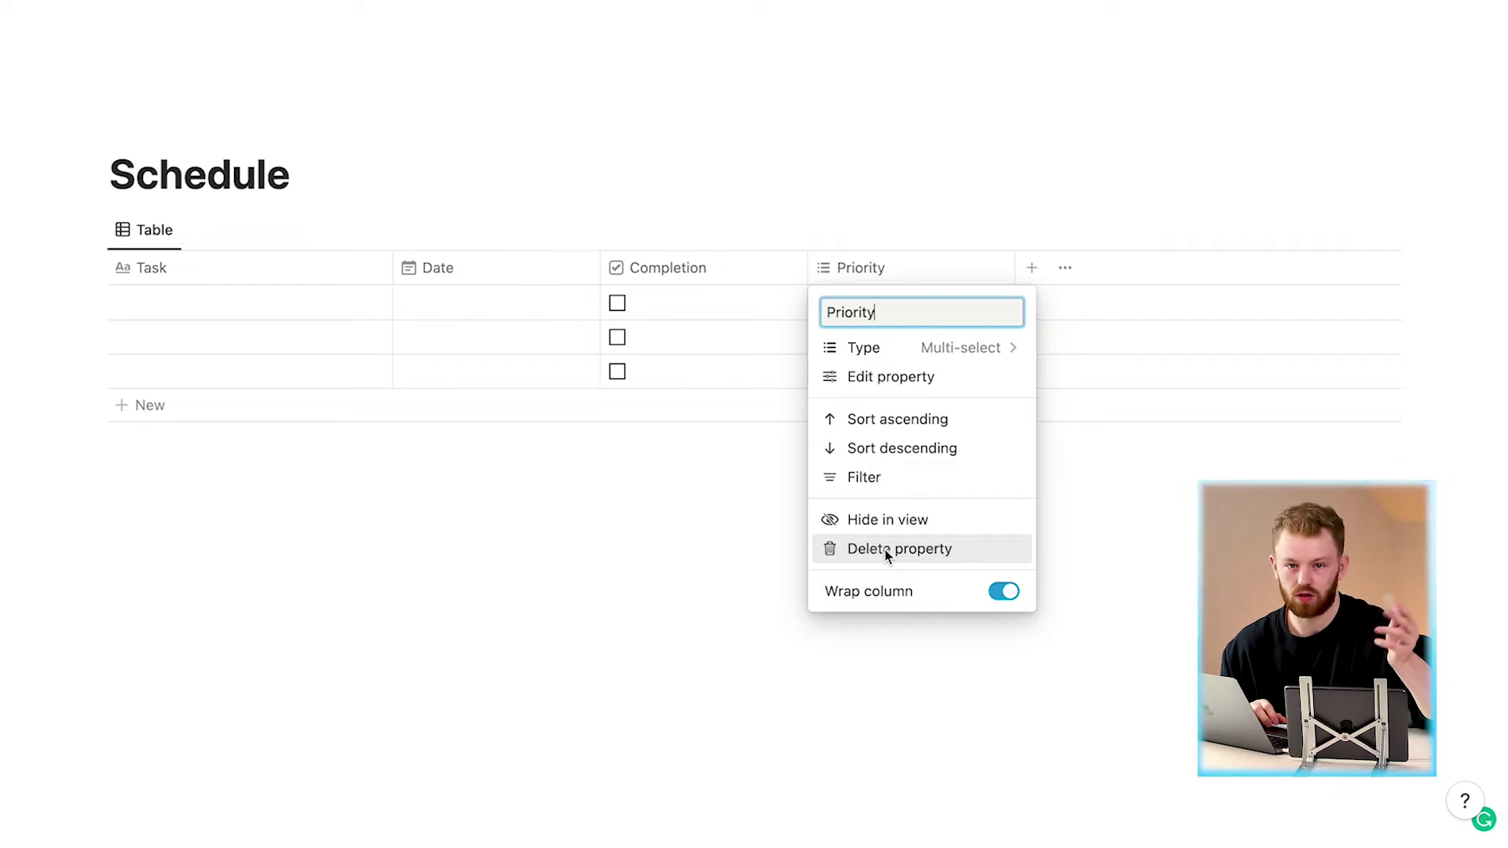
pyautogui.click(886, 550)
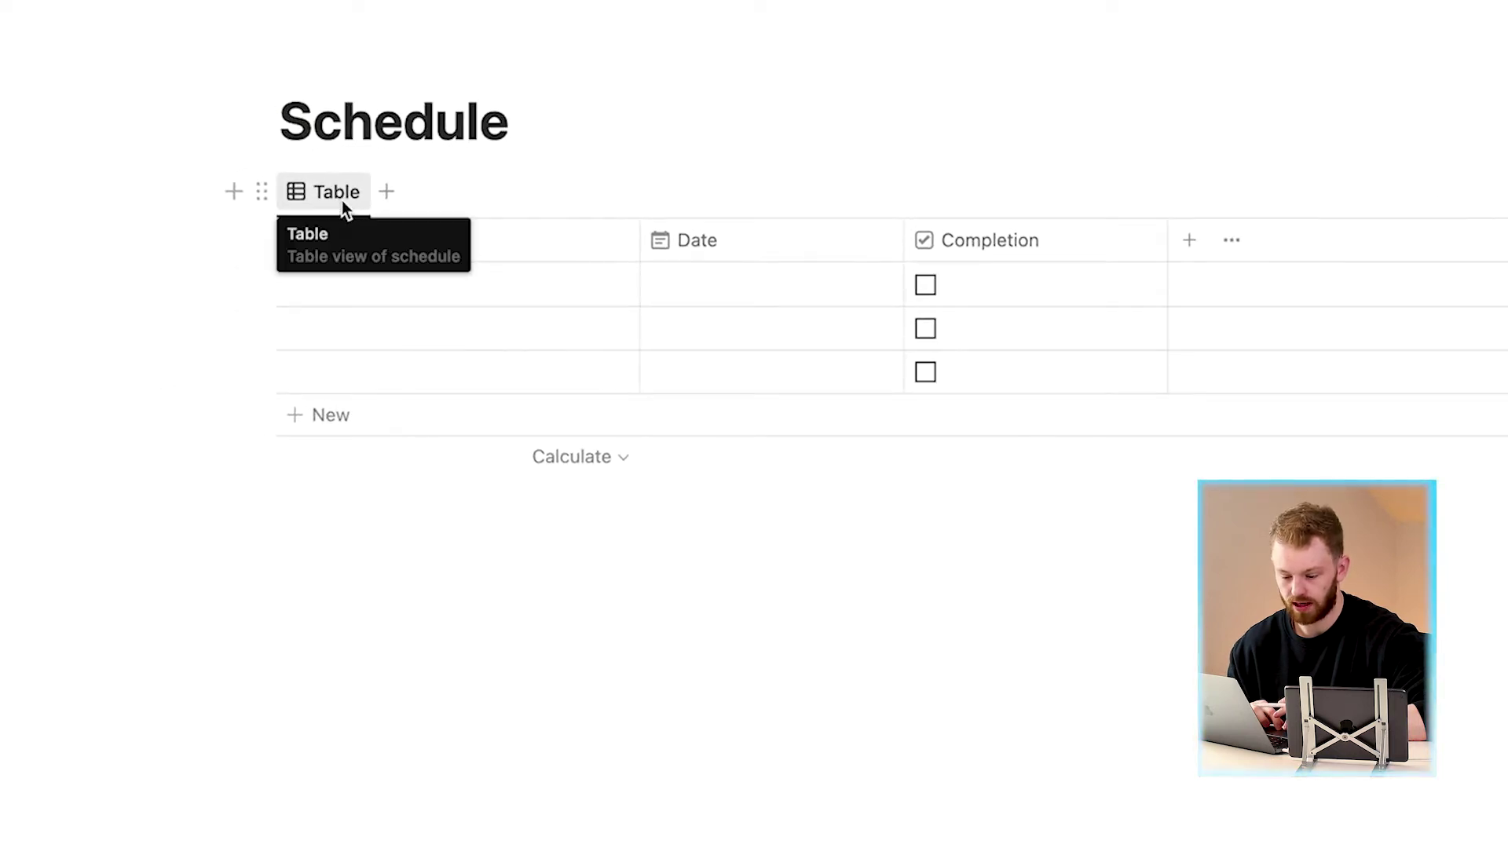
# Try the Board, Timeline, Calendar, List and Gallery layouts, then return the view to Table.
pyautogui.click(342, 200)
pyautogui.click(367, 286)
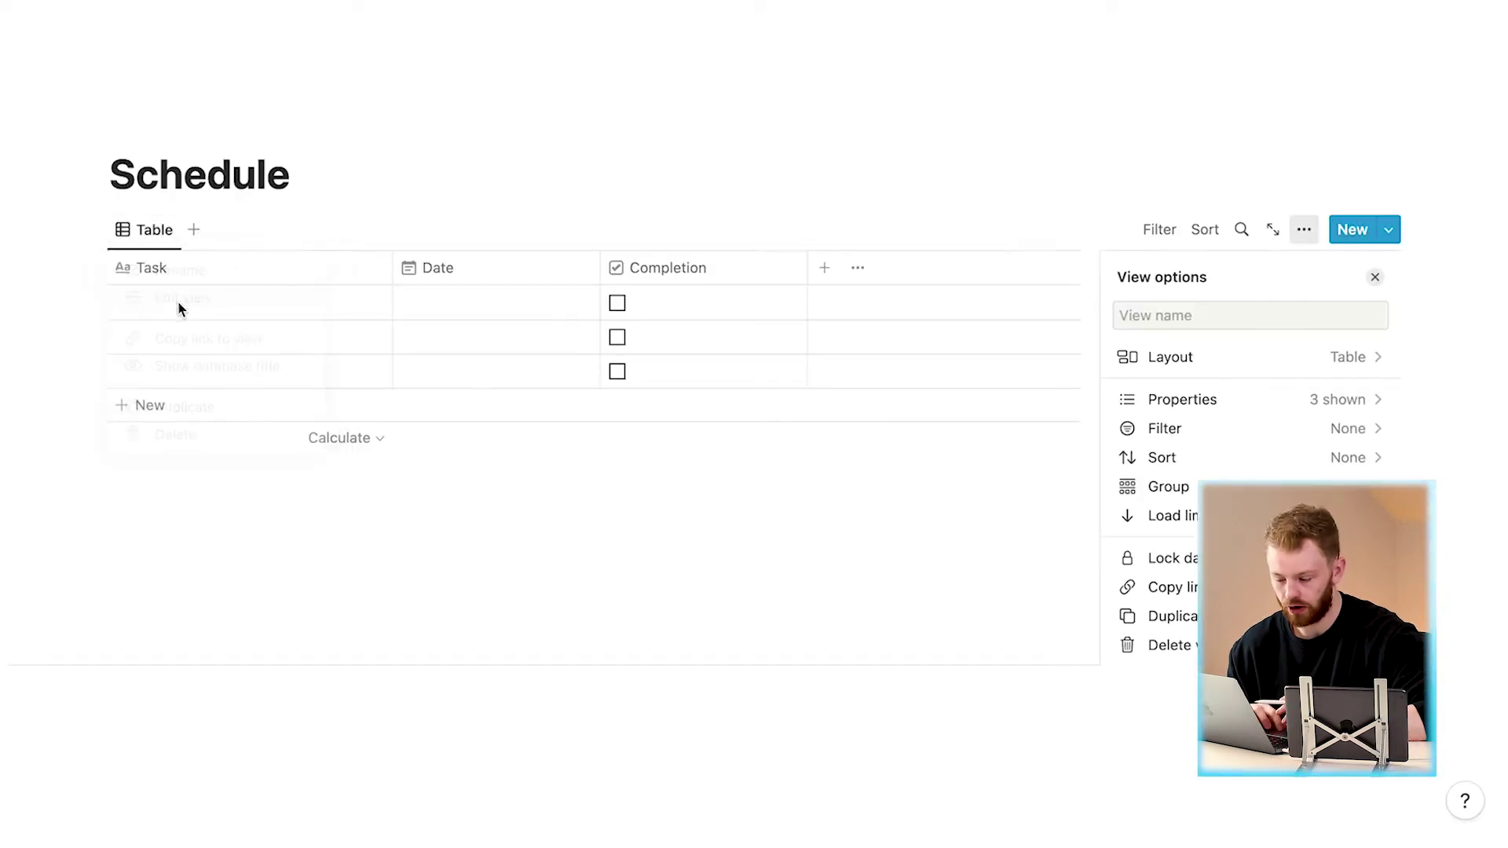
pyautogui.click(1169, 363)
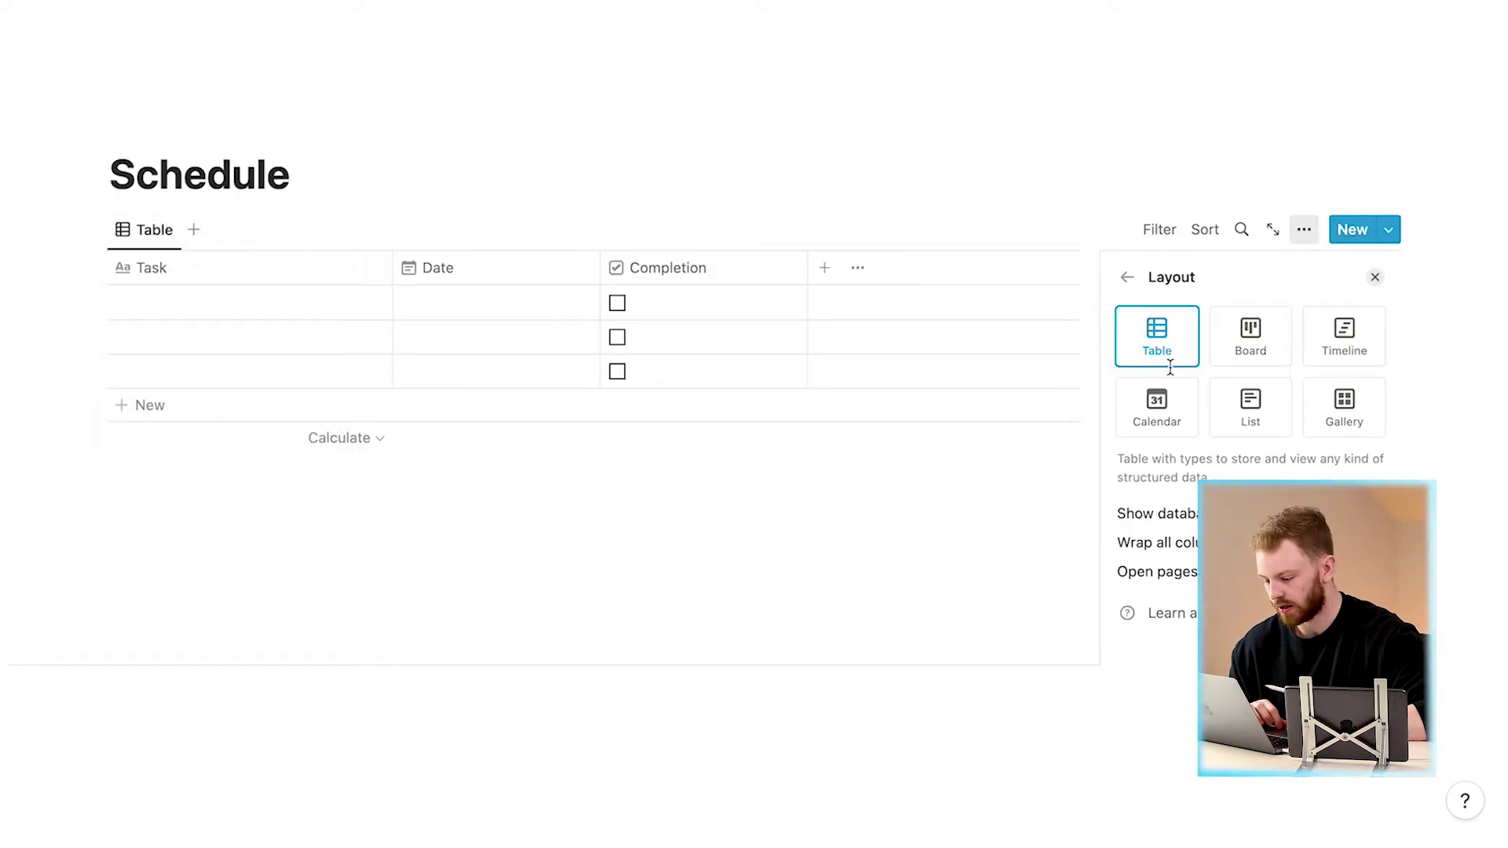
pyautogui.click(1268, 348)
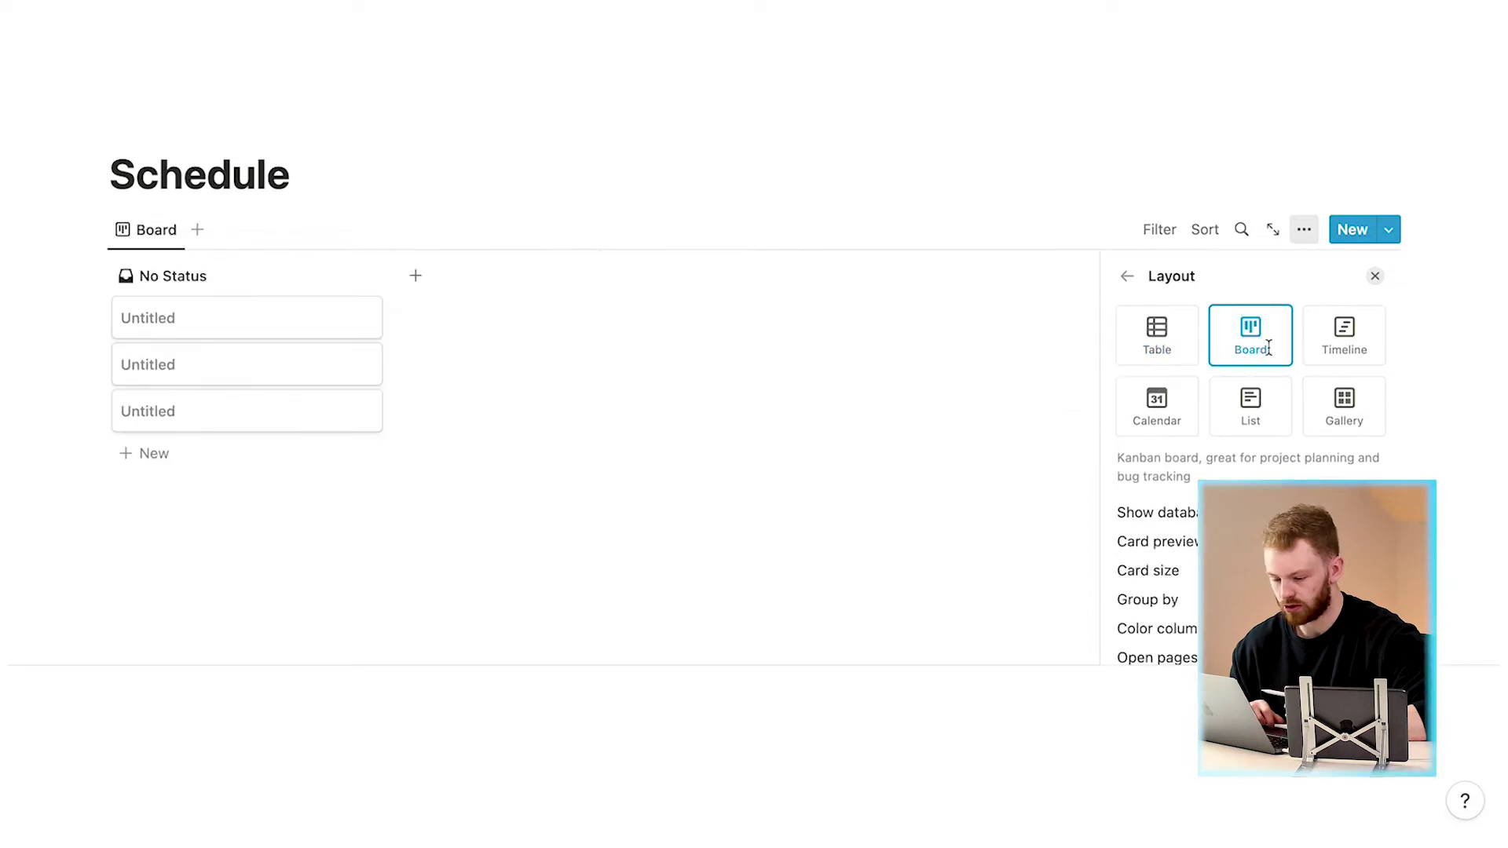
pyautogui.click(1341, 336)
pyautogui.click(1153, 398)
pyautogui.click(1250, 405)
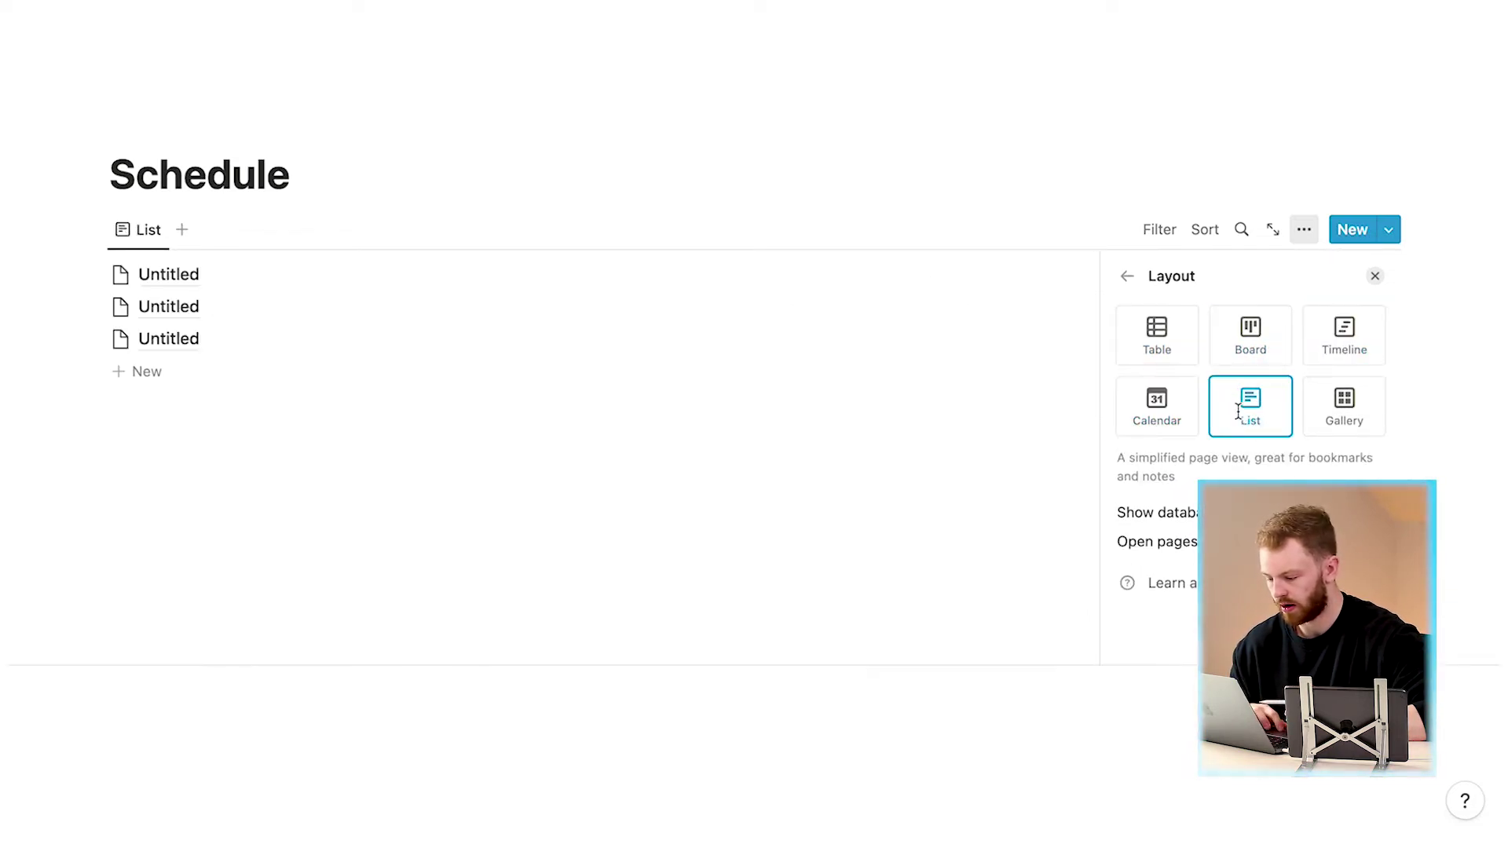
pyautogui.click(1348, 418)
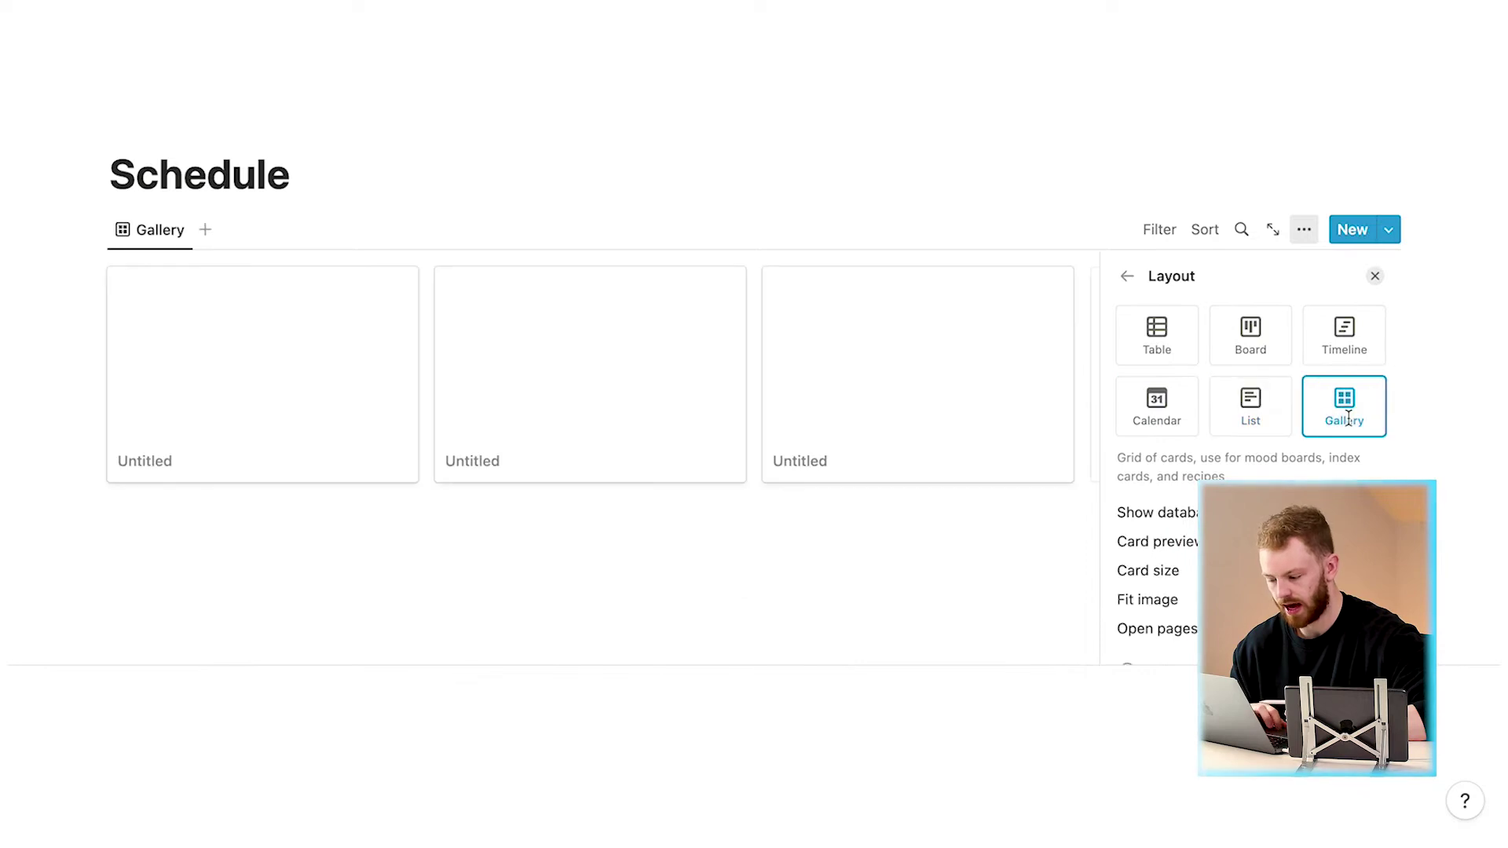
pyautogui.click(1153, 322)
pyautogui.click(952, 157)
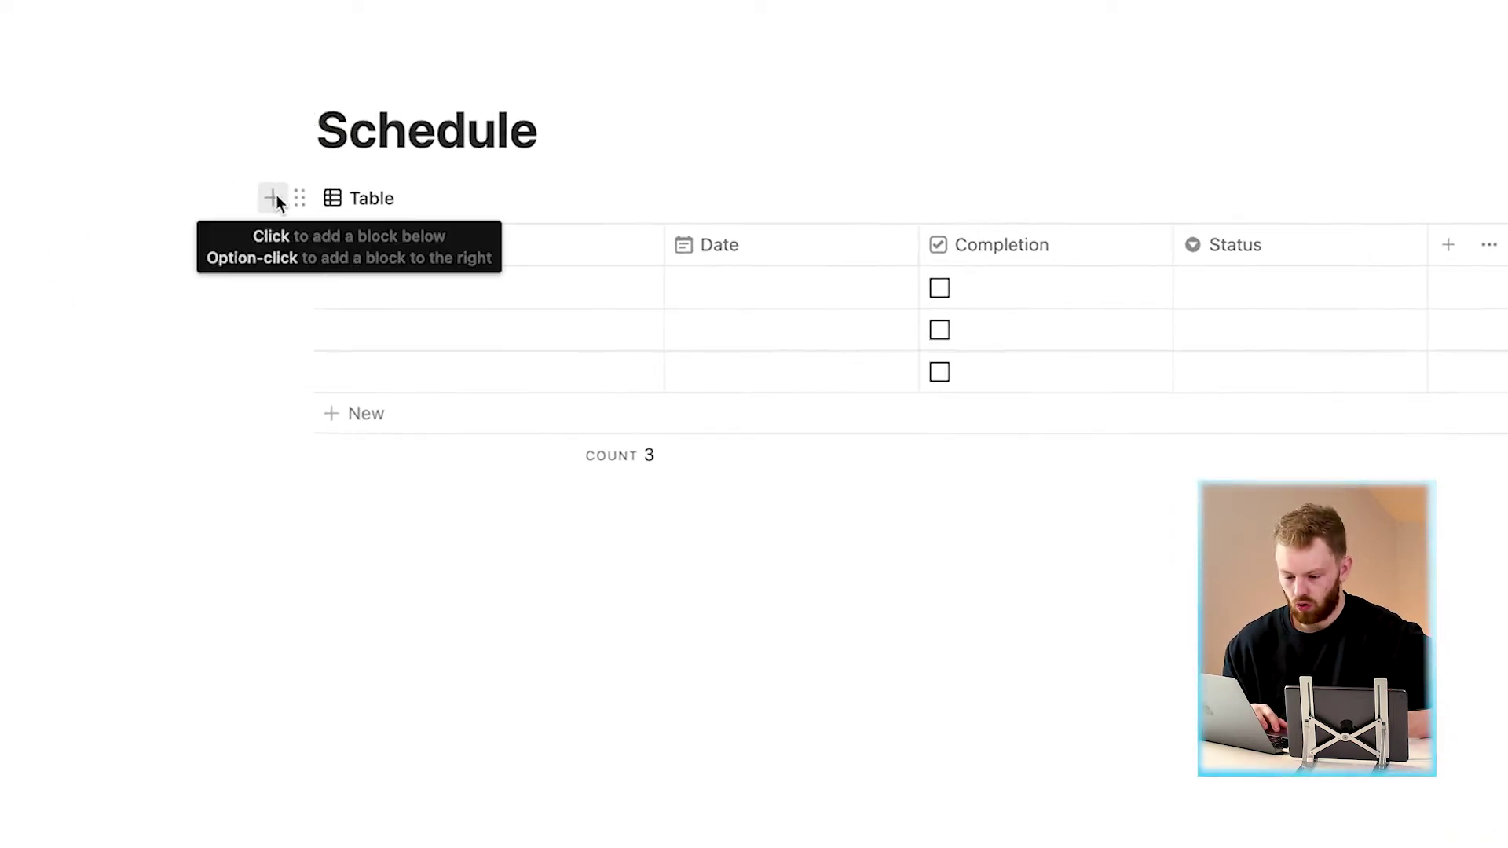
# Add a linked view of the schedule database below the table.
pyautogui.click(271, 198)
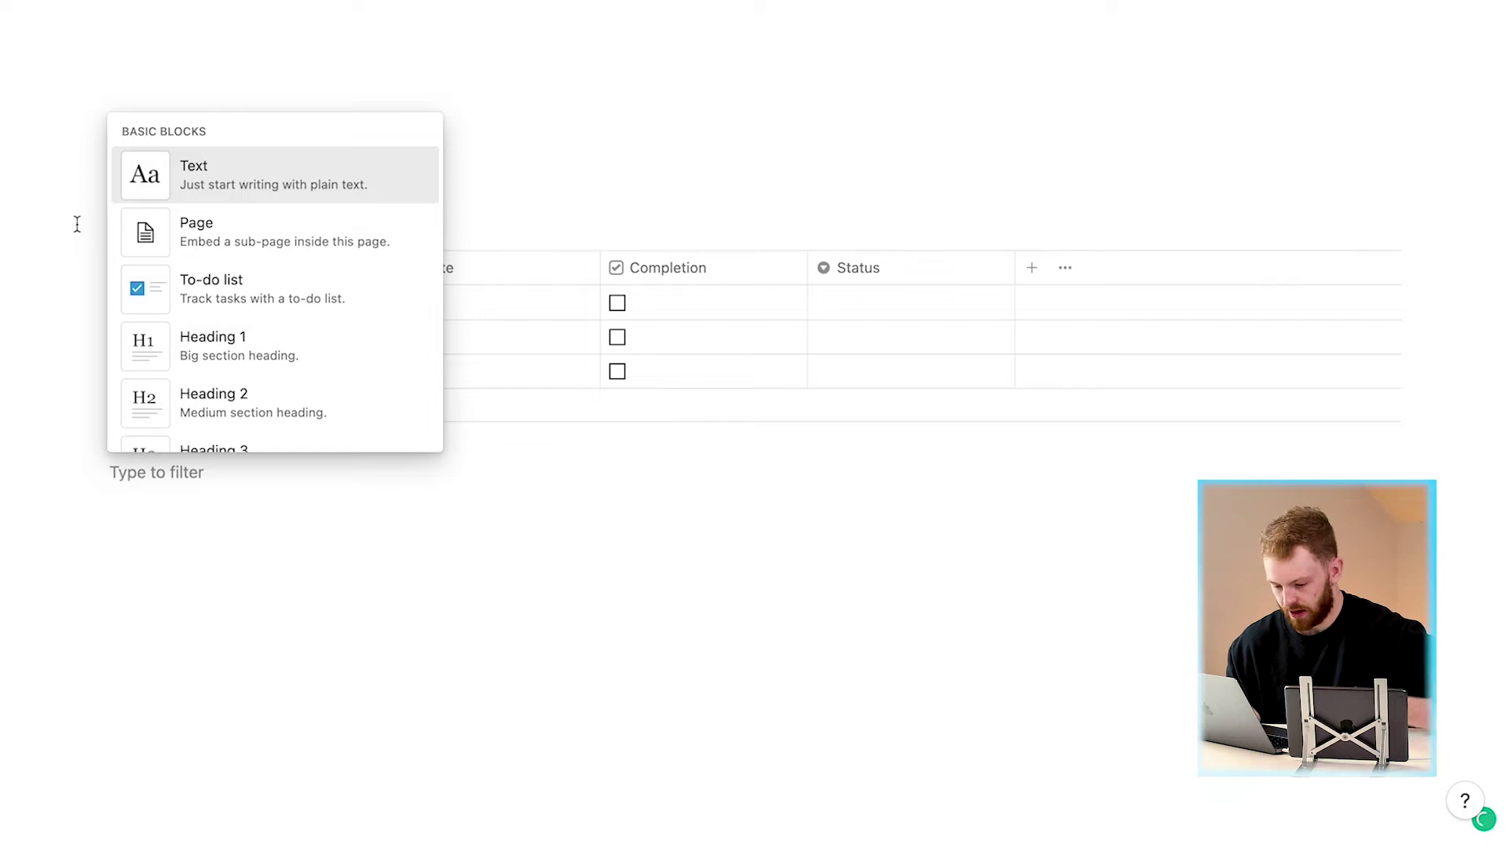
pyautogui.write('/linked')
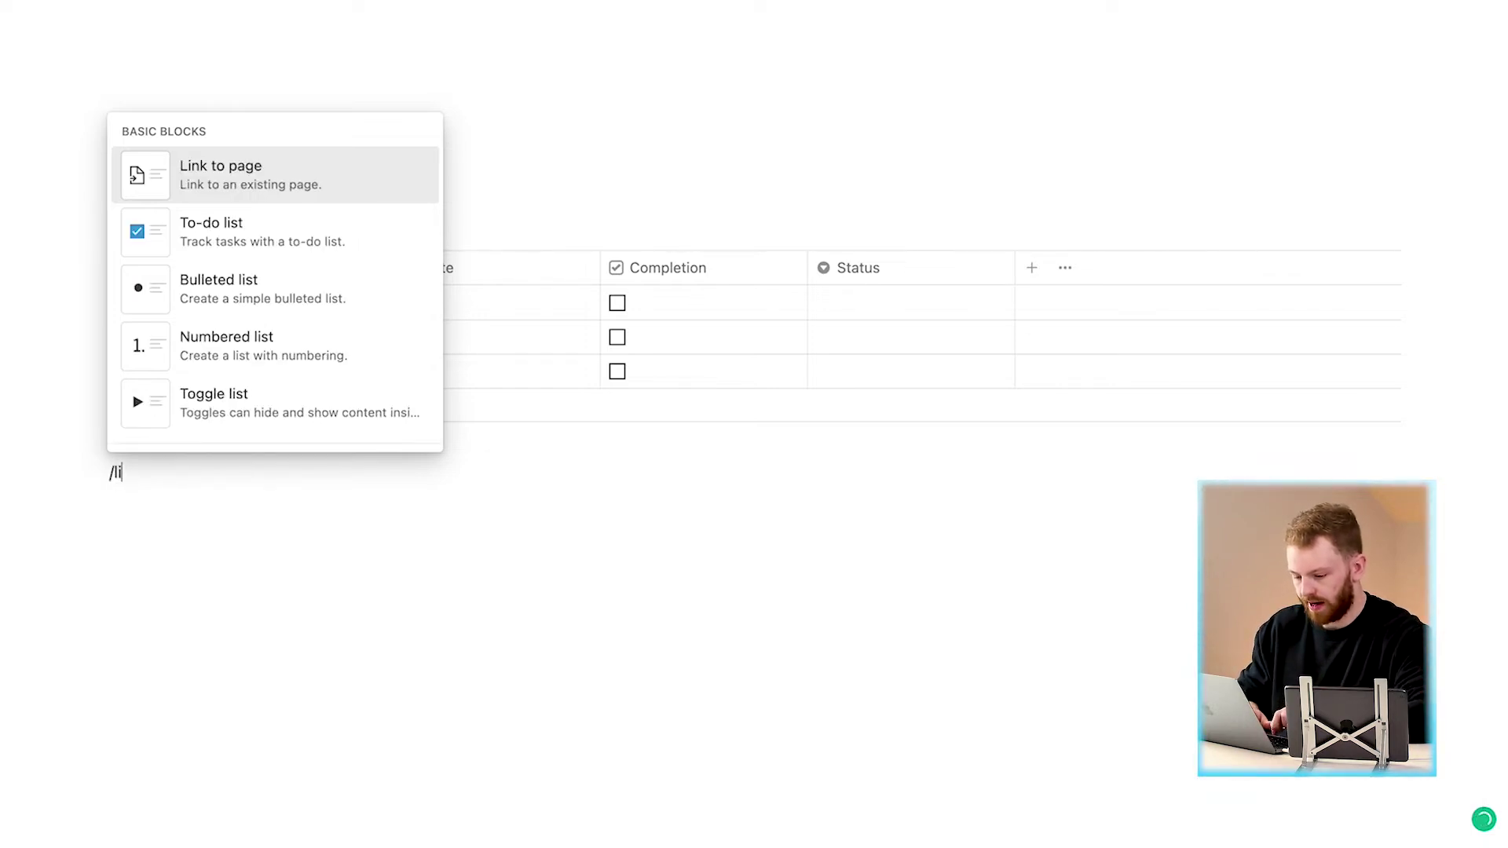
pyautogui.click(216, 165)
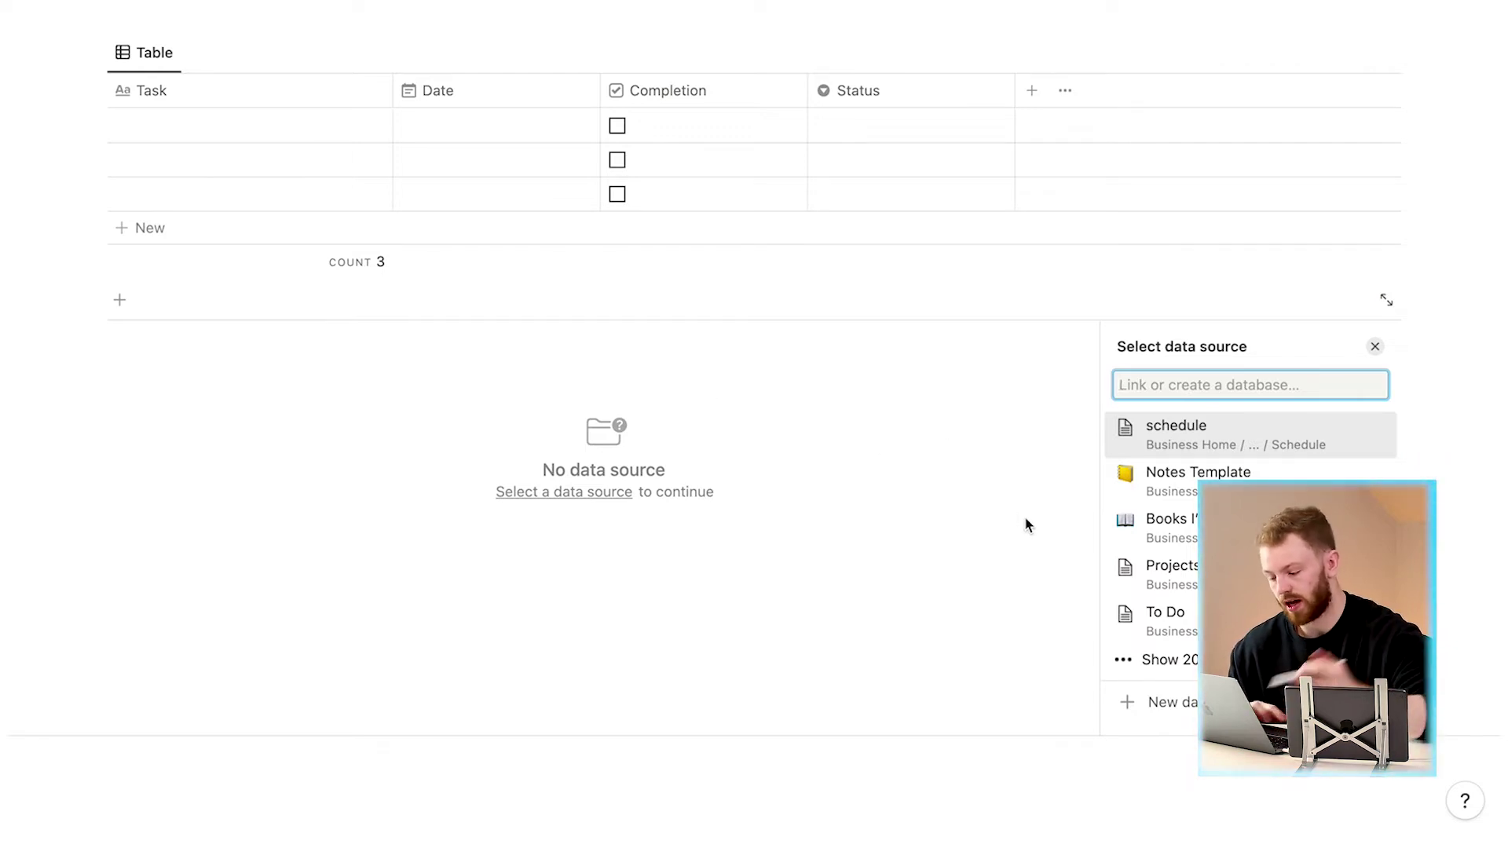
pyautogui.click(1197, 449)
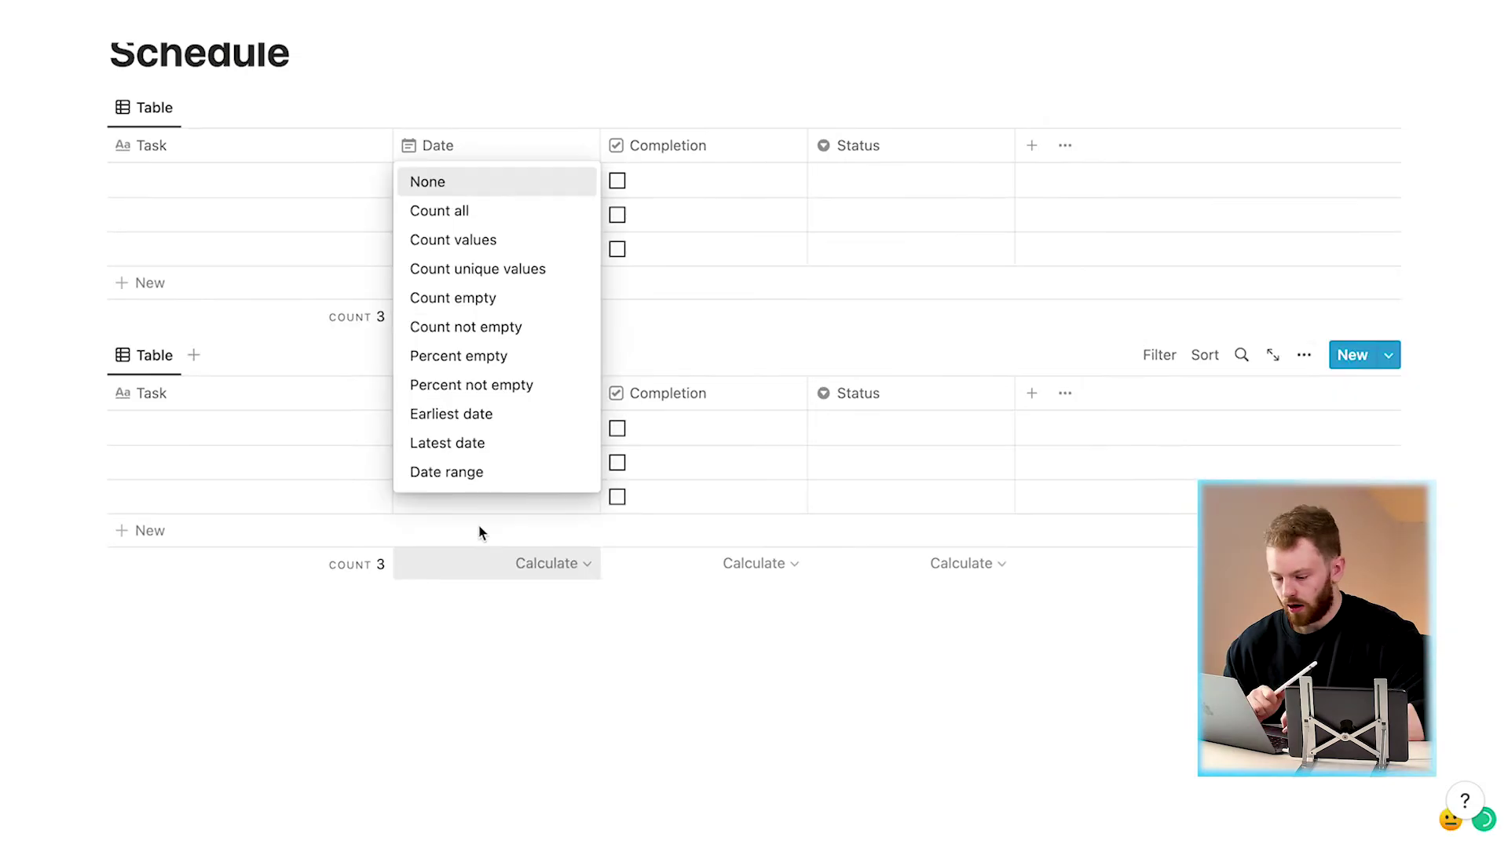
# Change the second view's layout to Timeline.
pyautogui.click(536, 626)
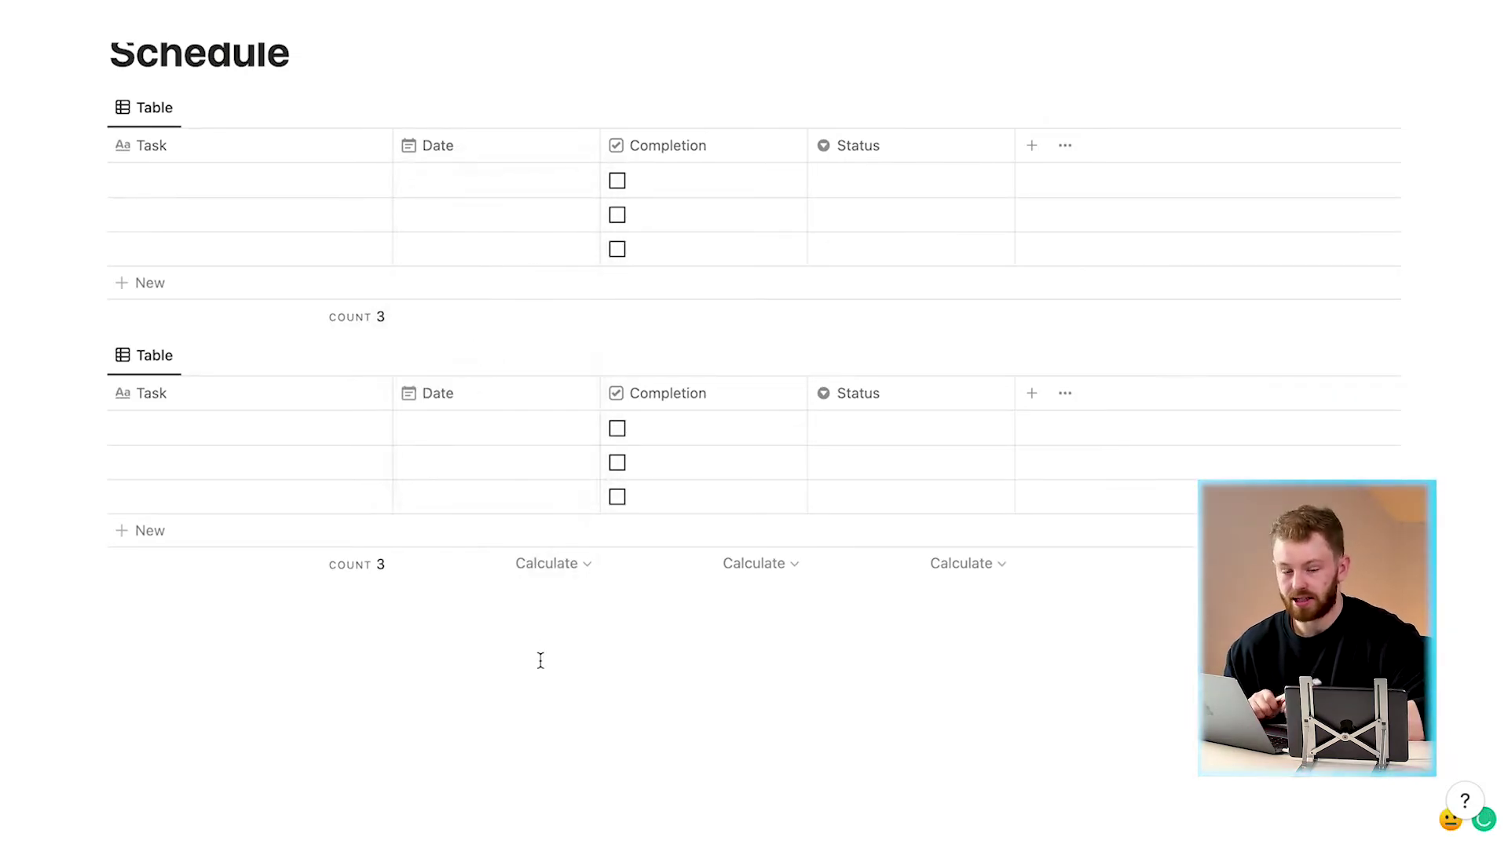
pyautogui.click(151, 359)
pyautogui.click(187, 425)
pyautogui.click(1143, 512)
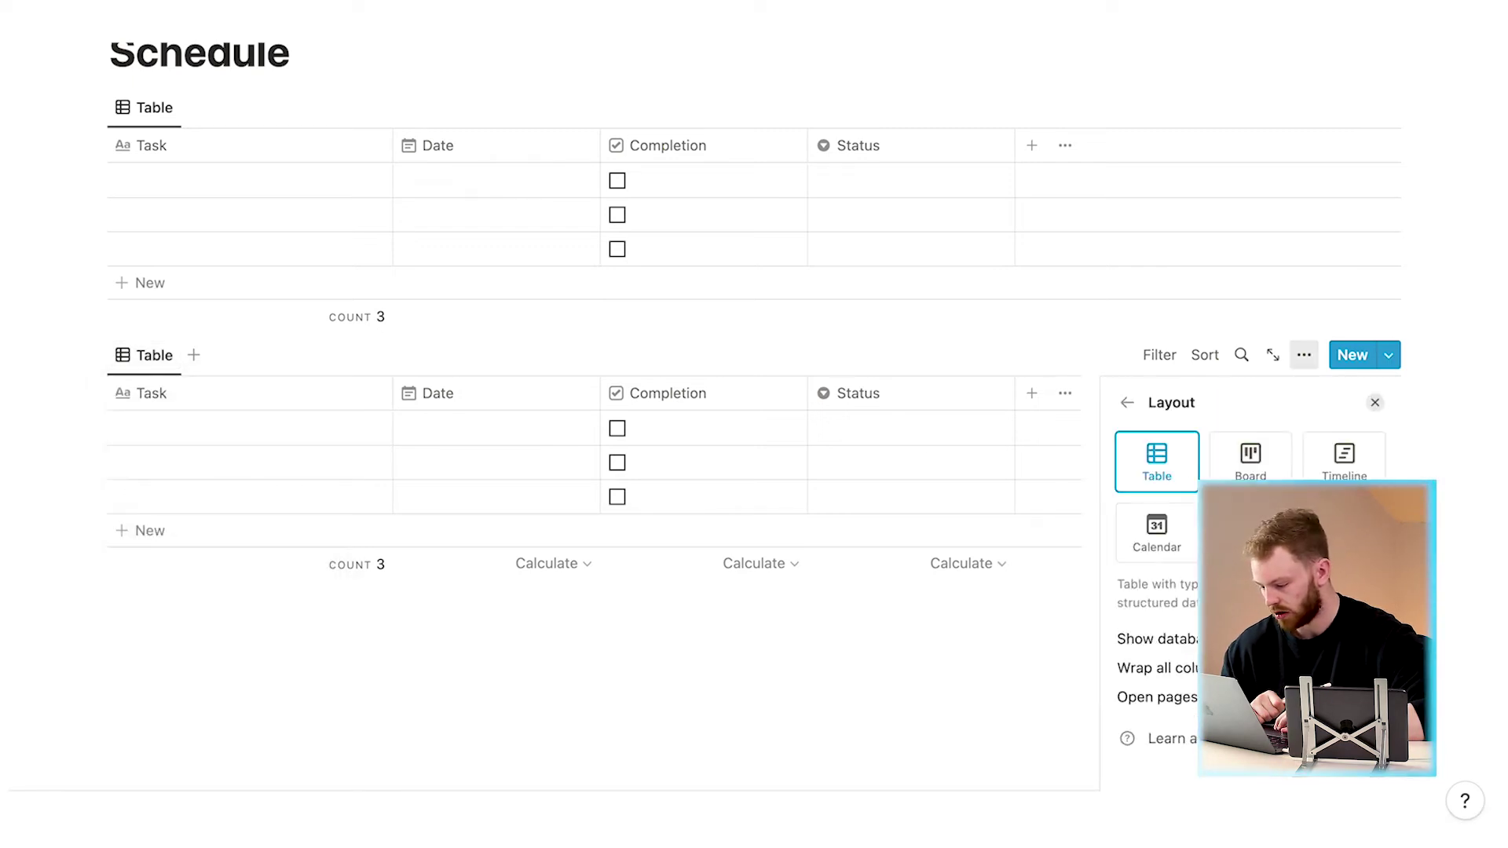
pyautogui.click(1344, 457)
pyautogui.scroll(2, 1096, 564)
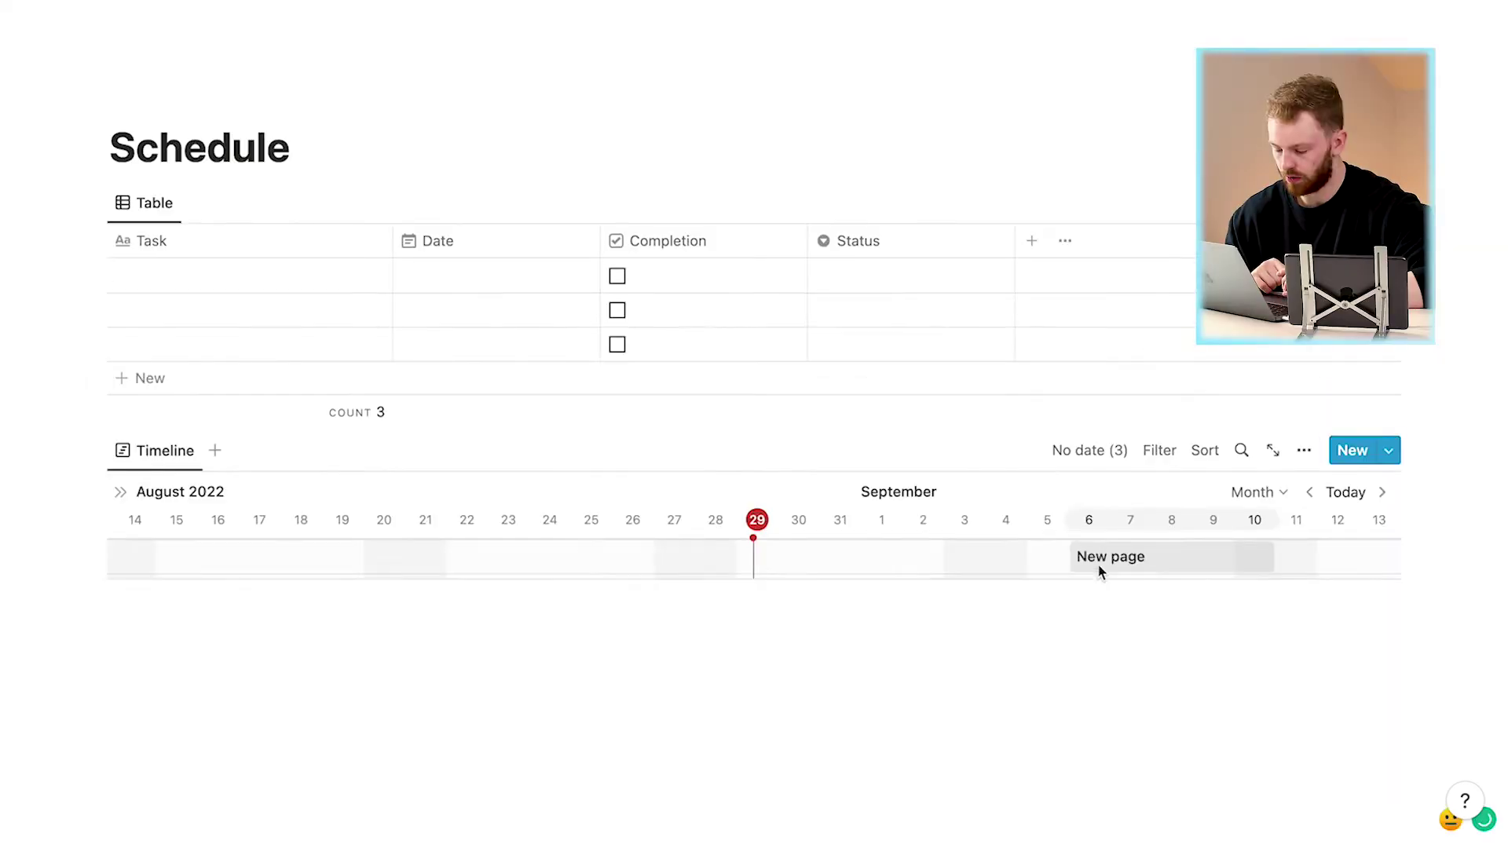
# Try the Week and Day timescales, ending on Week.
pyautogui.click(1107, 514)
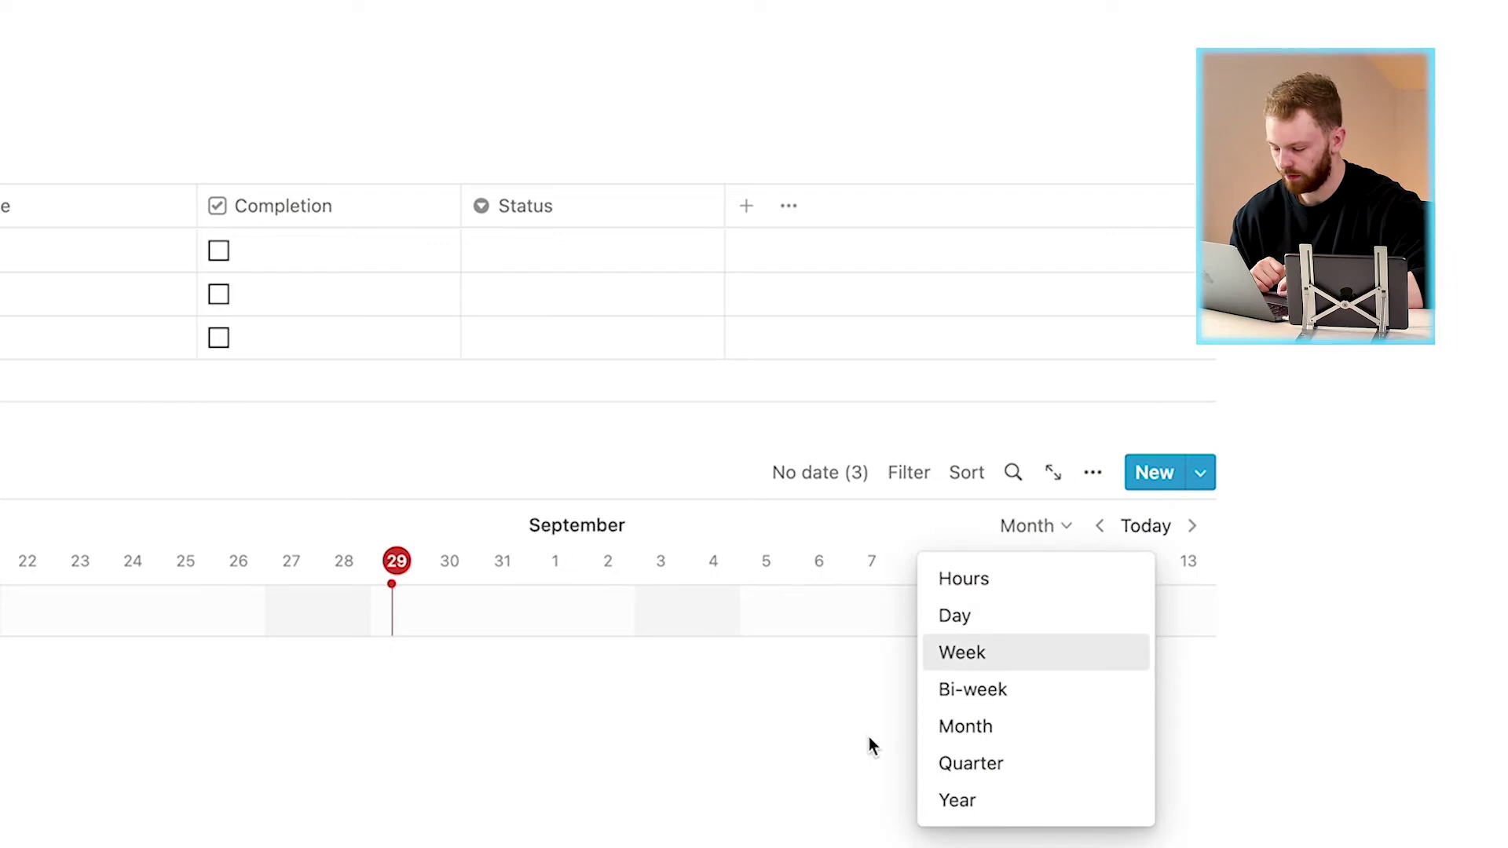
pyautogui.click(961, 711)
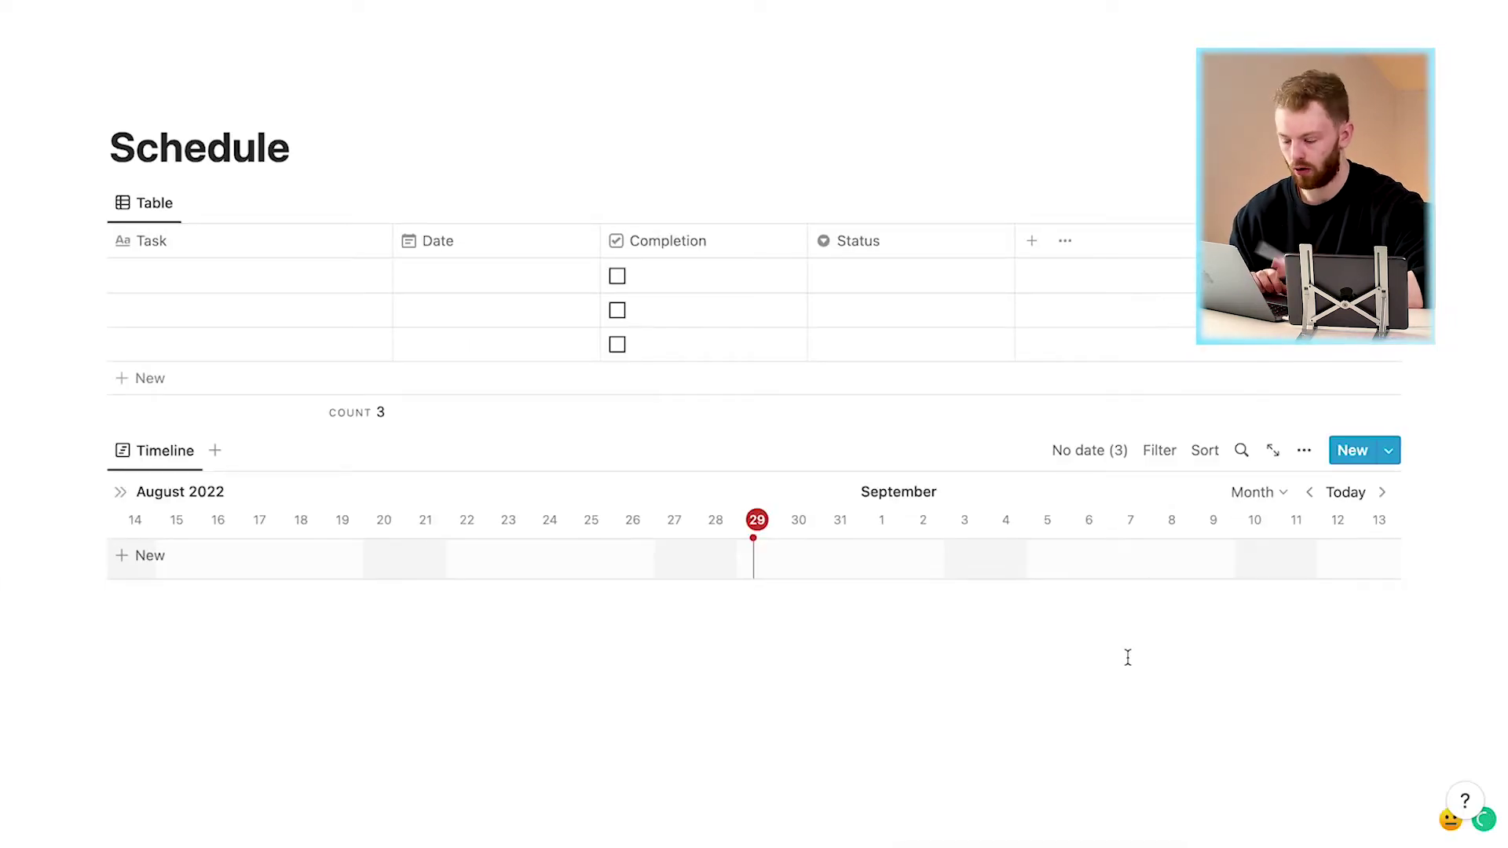
pyautogui.click(1255, 493)
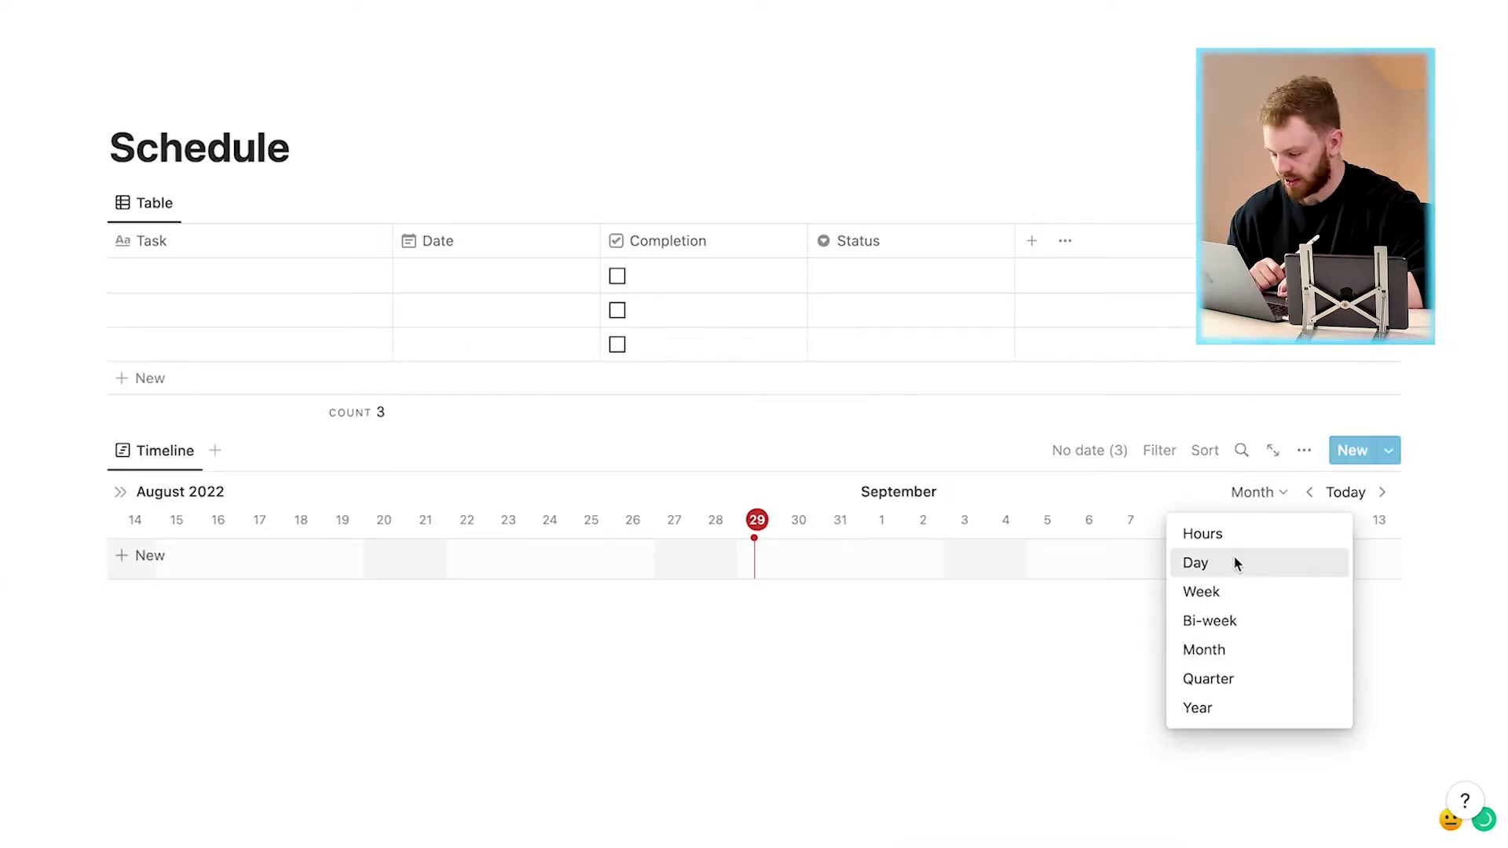
pyautogui.click(1233, 593)
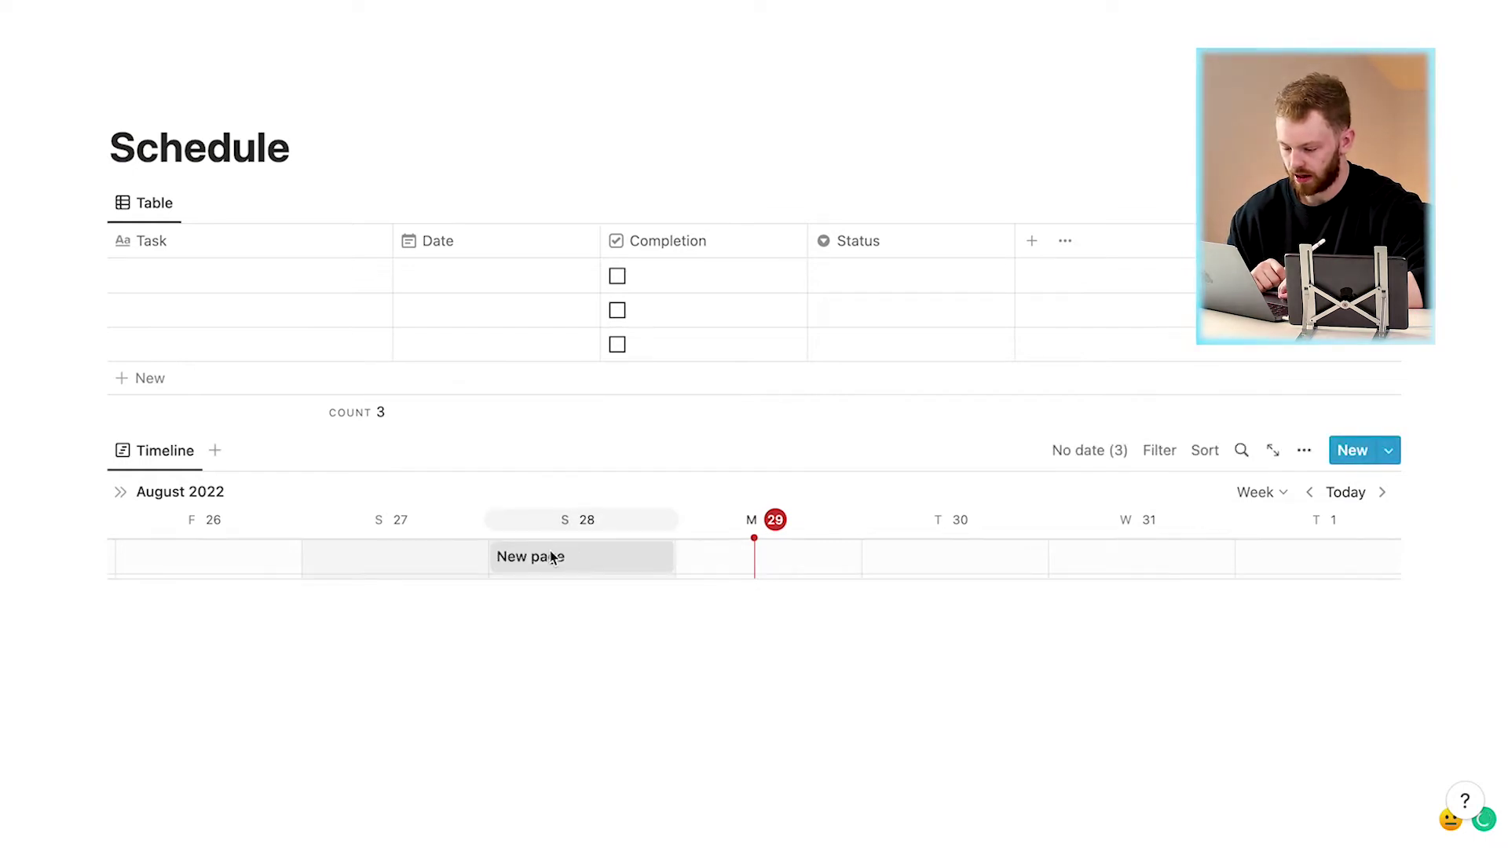
pyautogui.click(1250, 492)
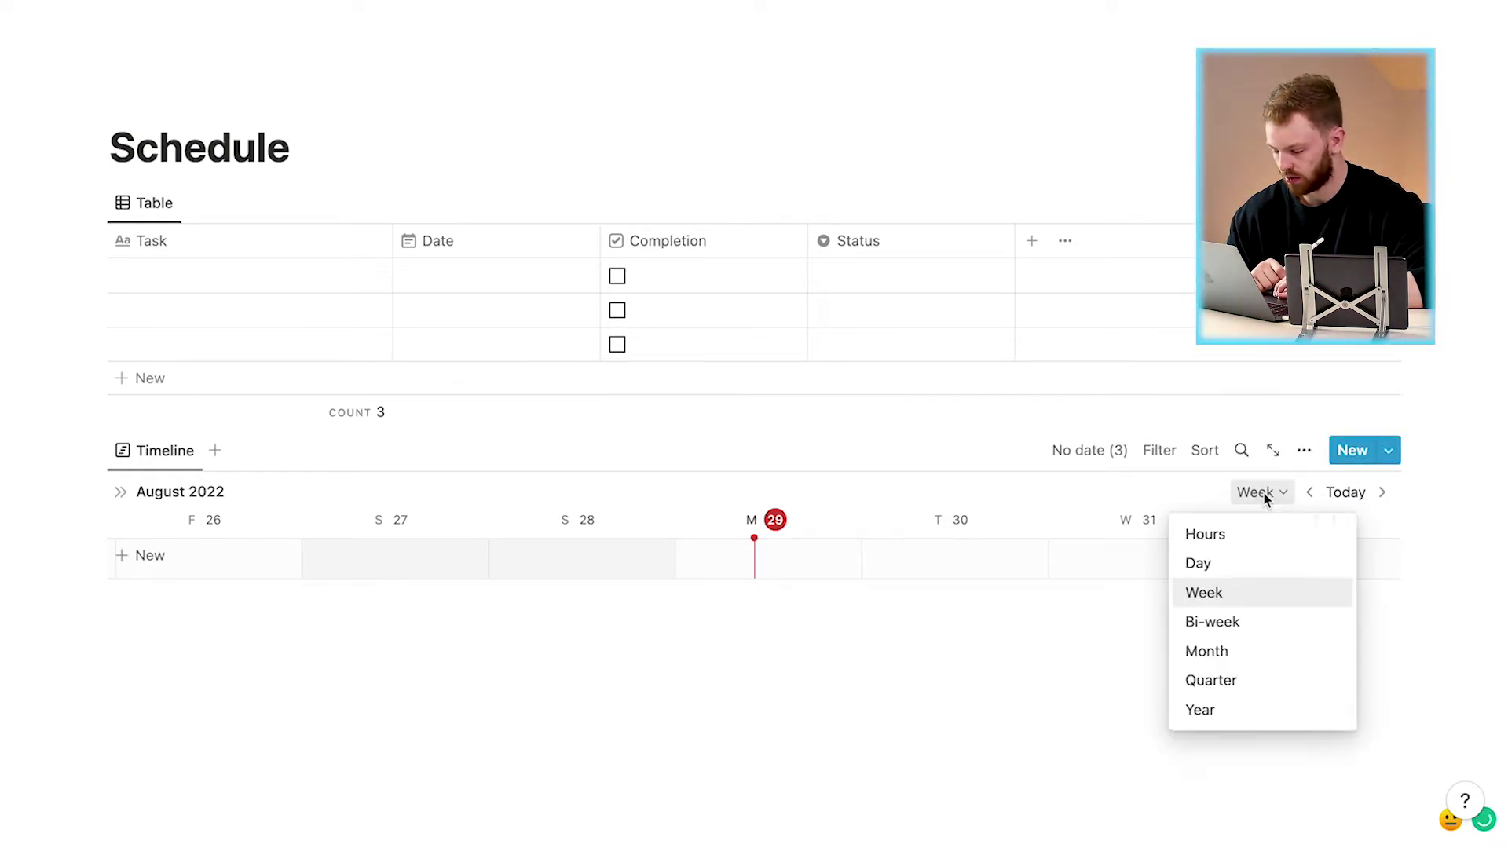
pyautogui.click(1262, 562)
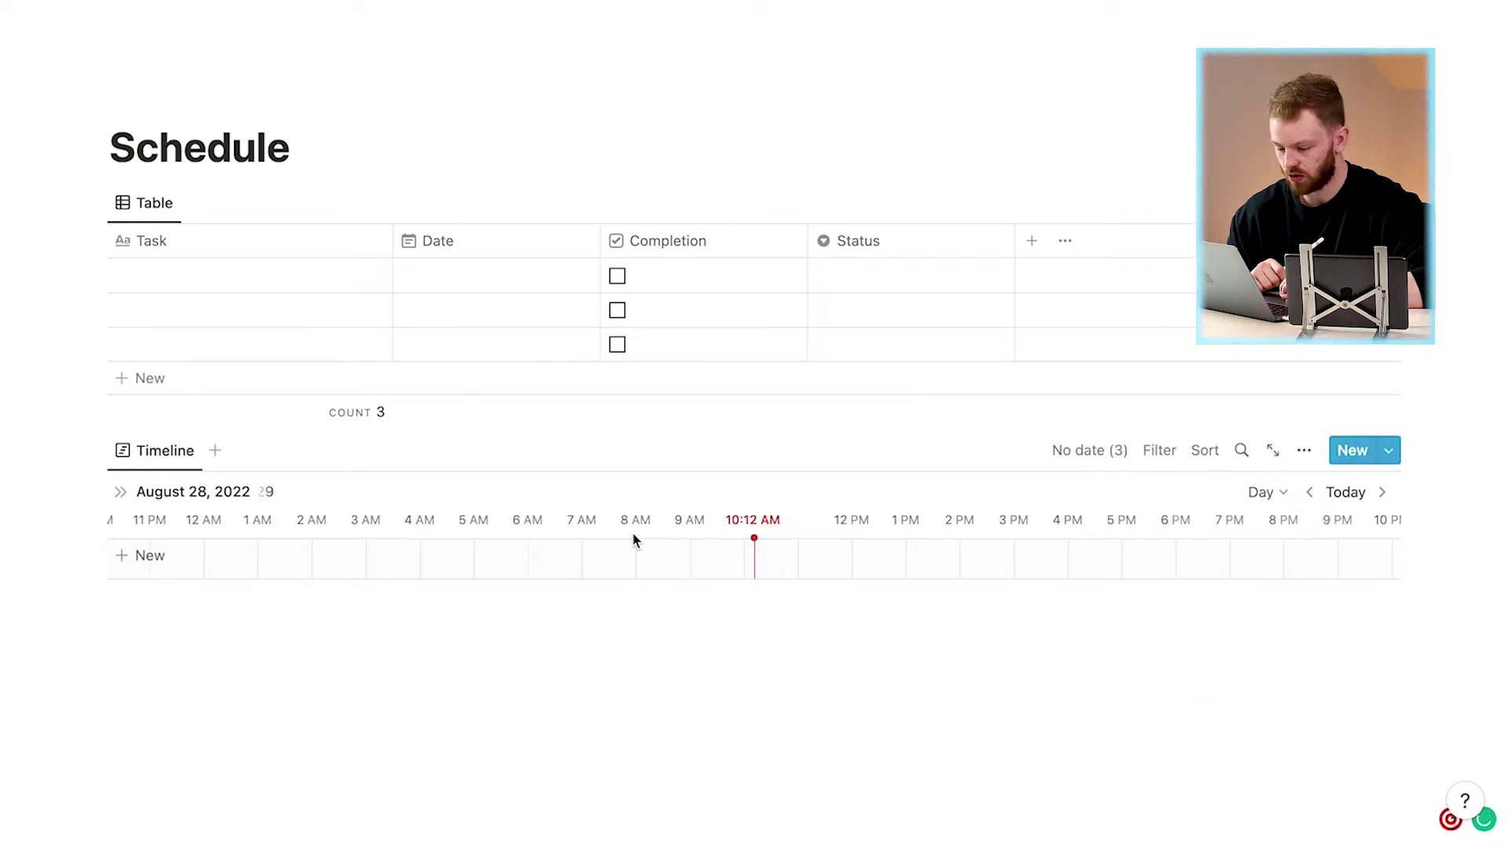
pyautogui.click(1262, 493)
pyautogui.click(1225, 592)
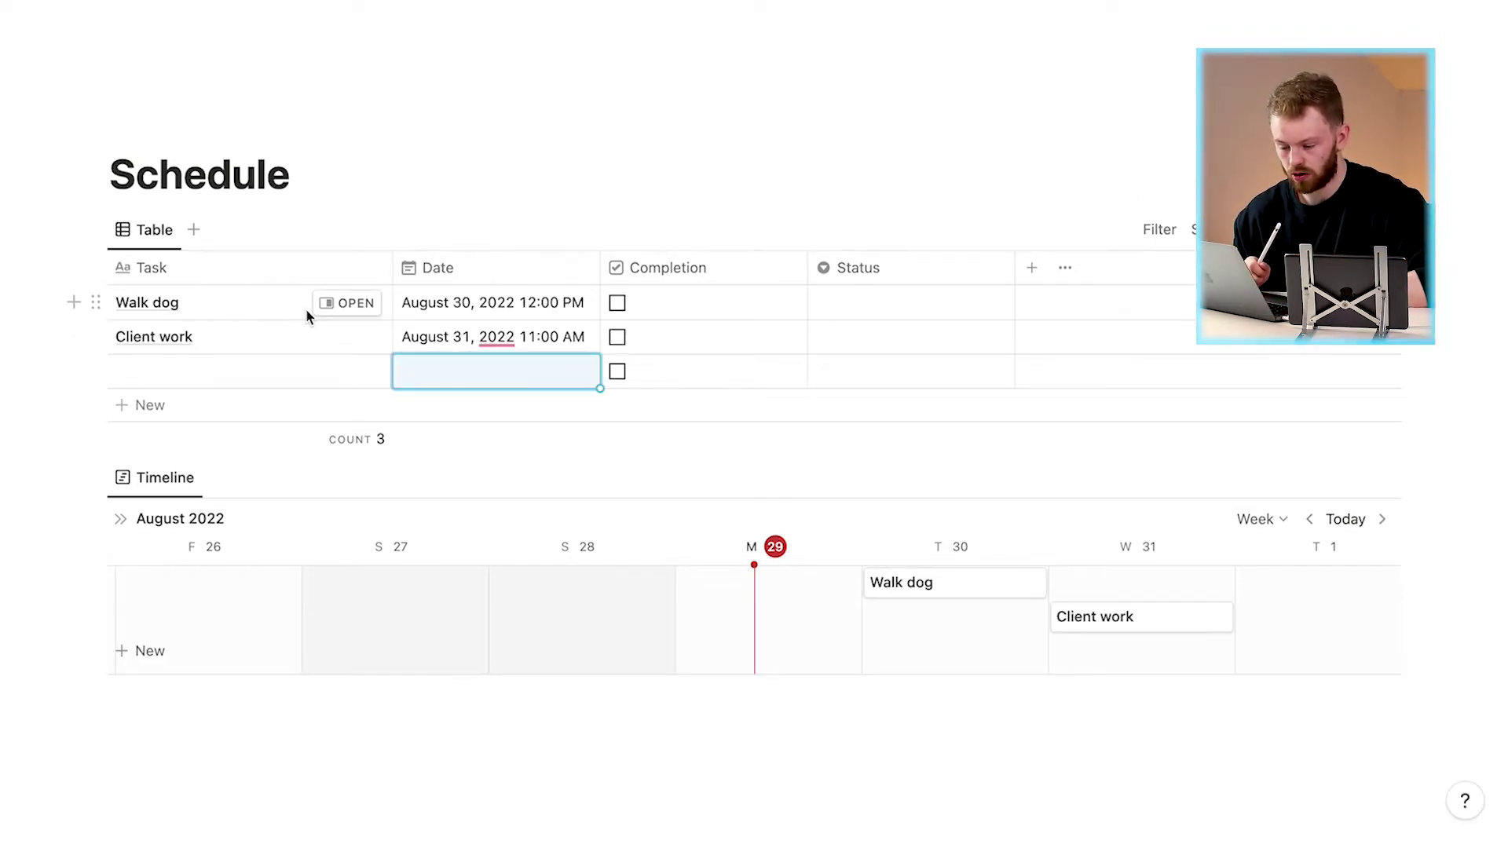
# Set Walk dog's date to August 30, 2022 at 12:00 PM.
pyautogui.click(475, 305)
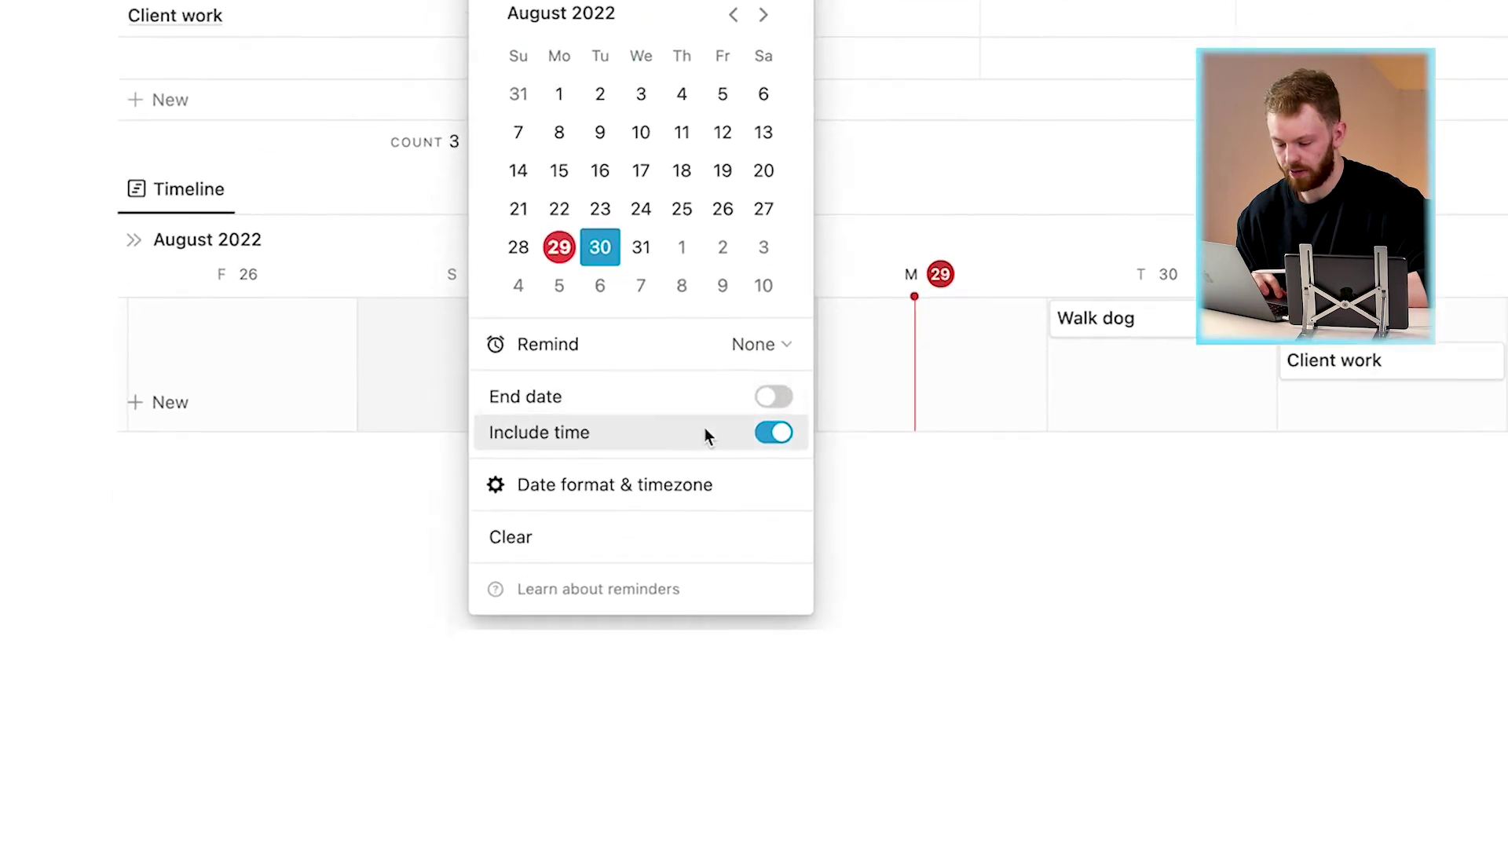
pyautogui.click(810, 393)
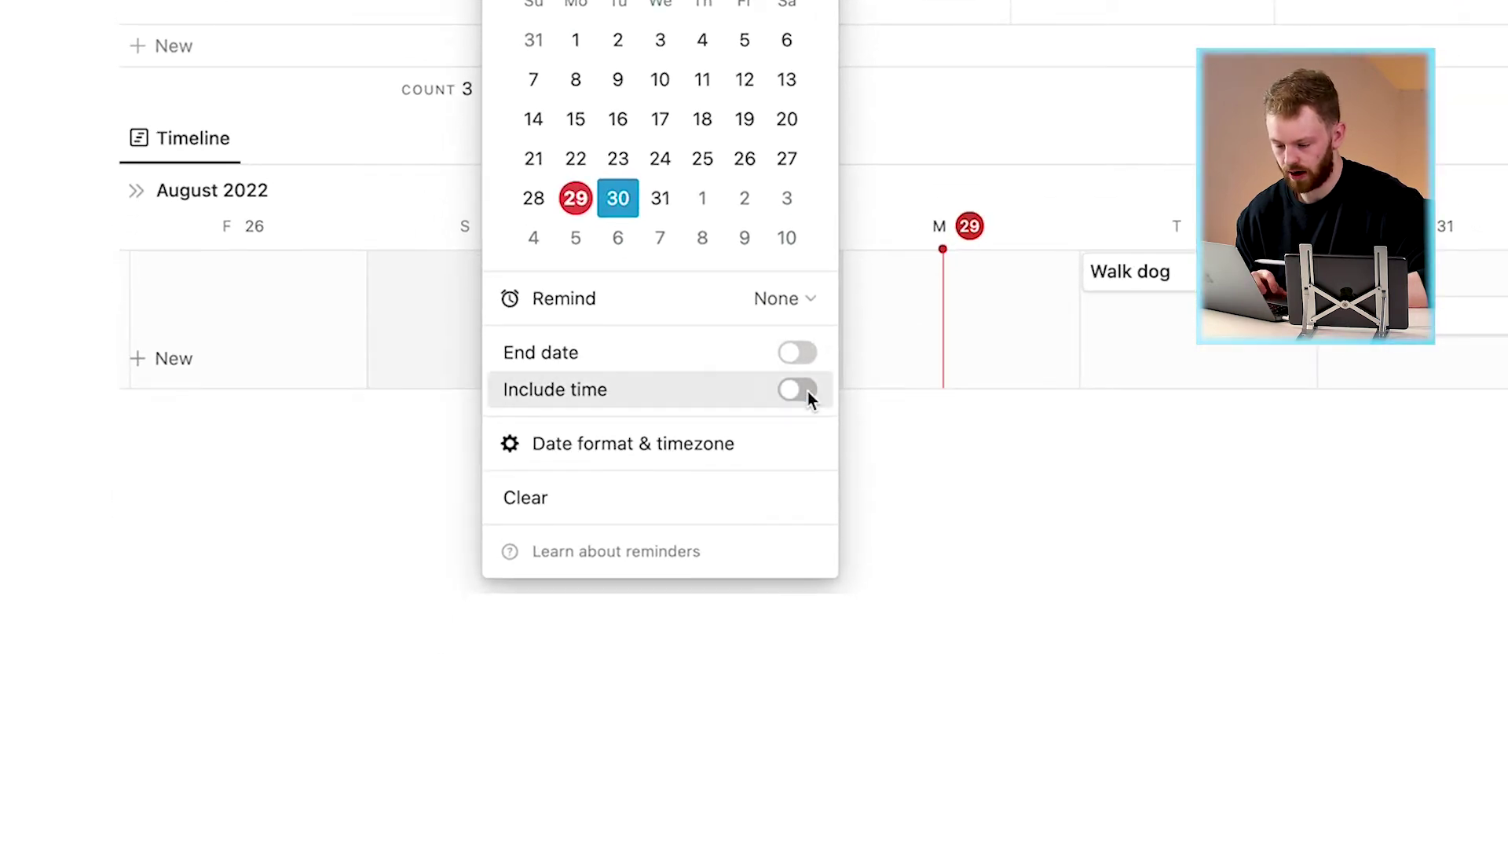
pyautogui.click(640, 677)
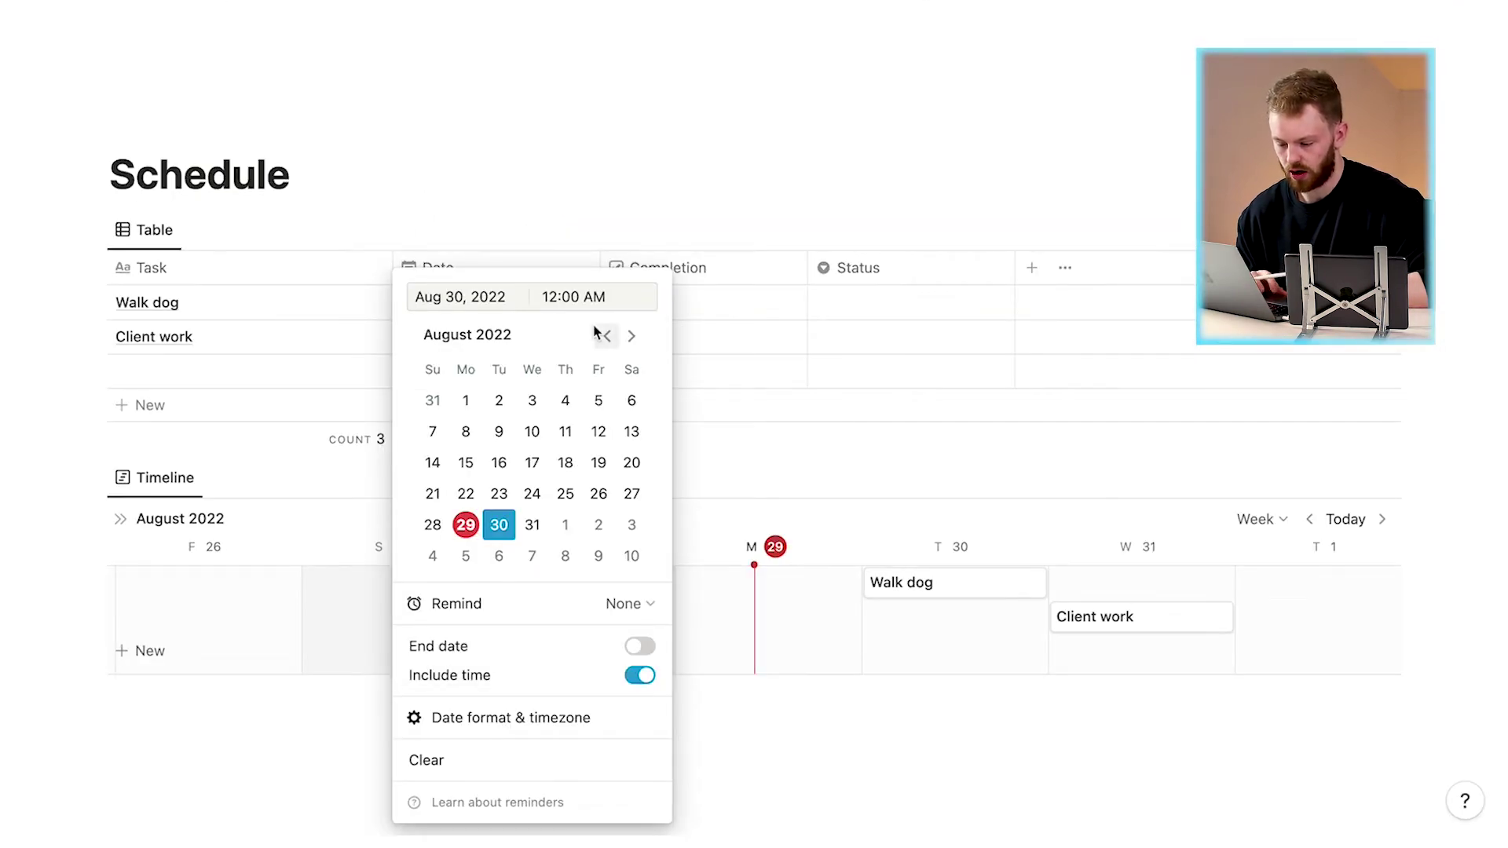
pyautogui.click(593, 299)
pyautogui.press('BackSpace')
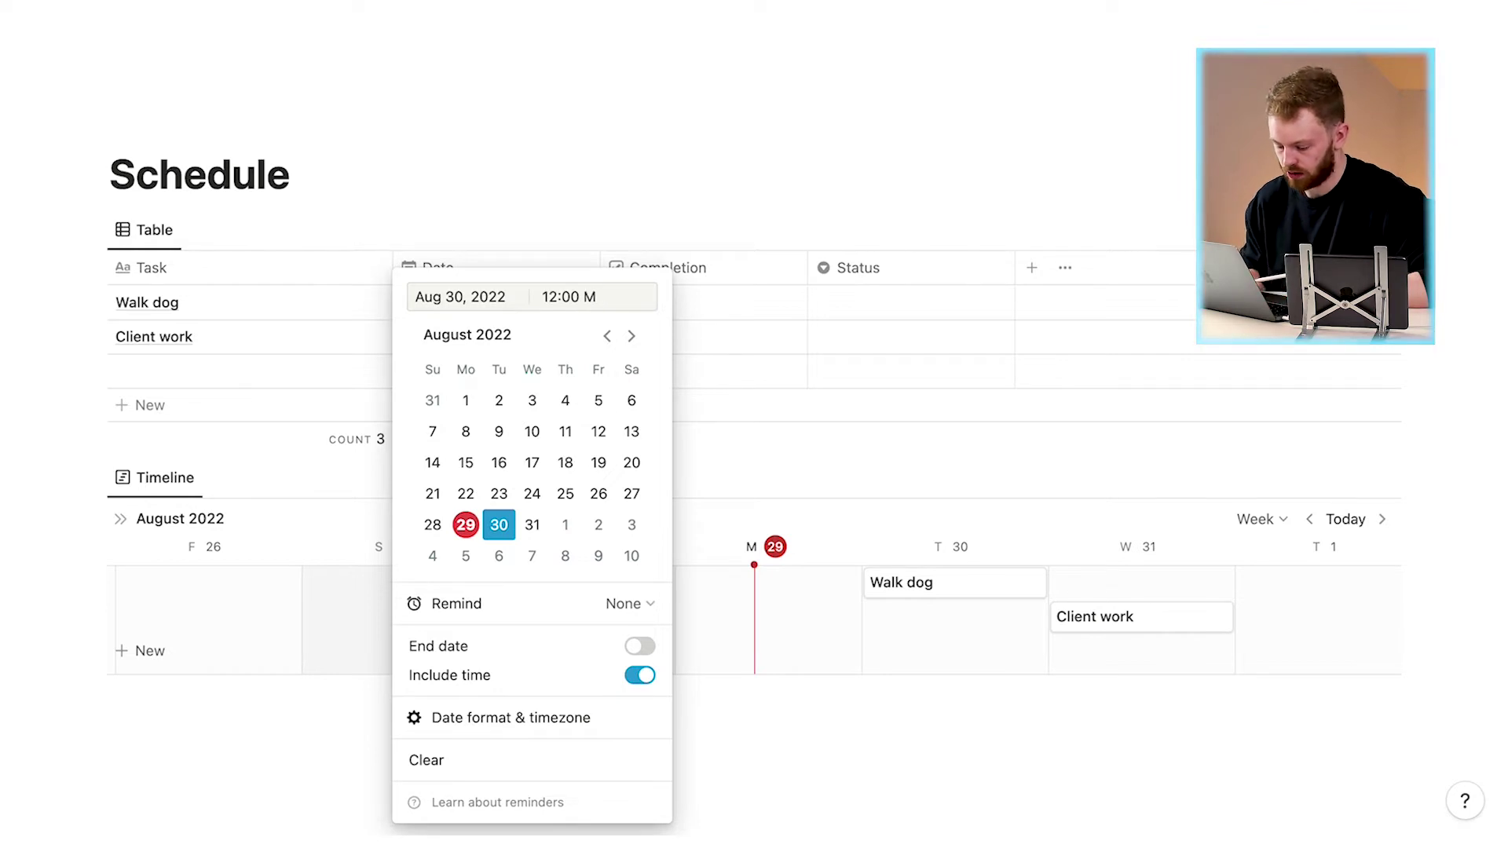
pyautogui.write('P')
pyautogui.press('Return')
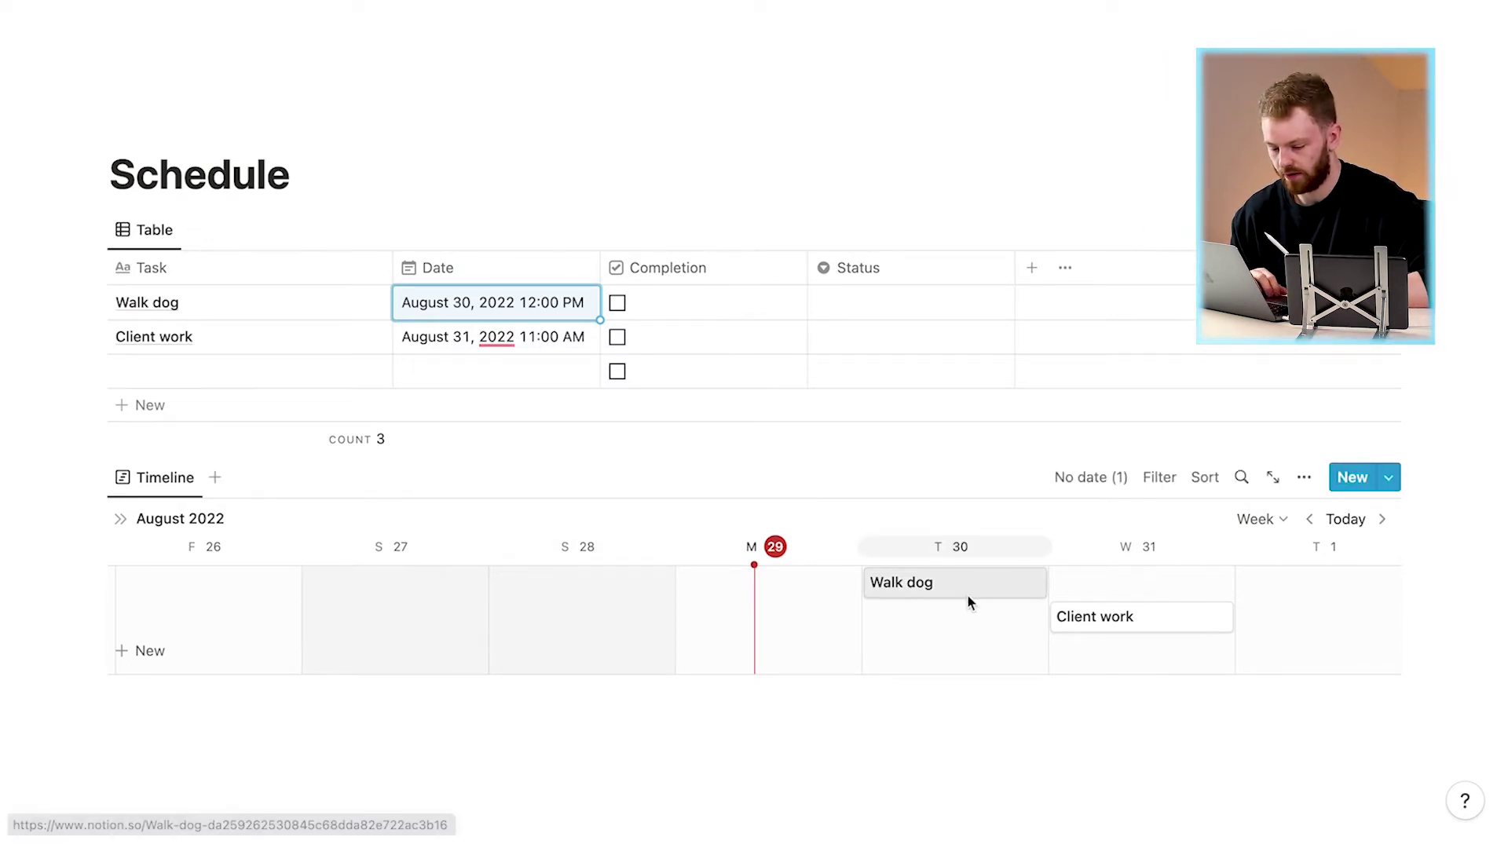
pyautogui.hscroll(2, 968, 595)
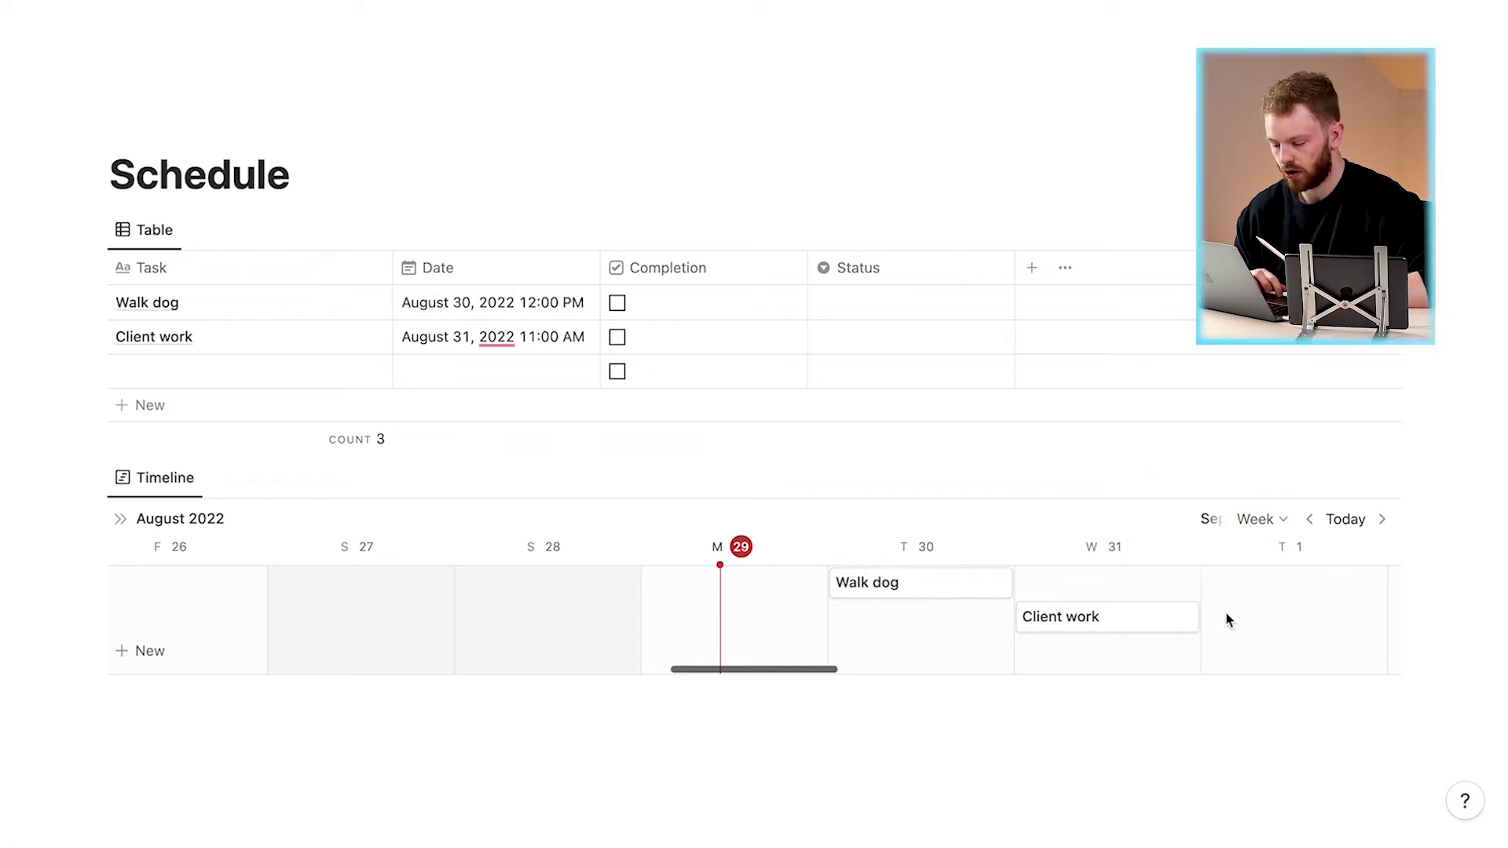
pyautogui.hscroll(-1, 1139, 614)
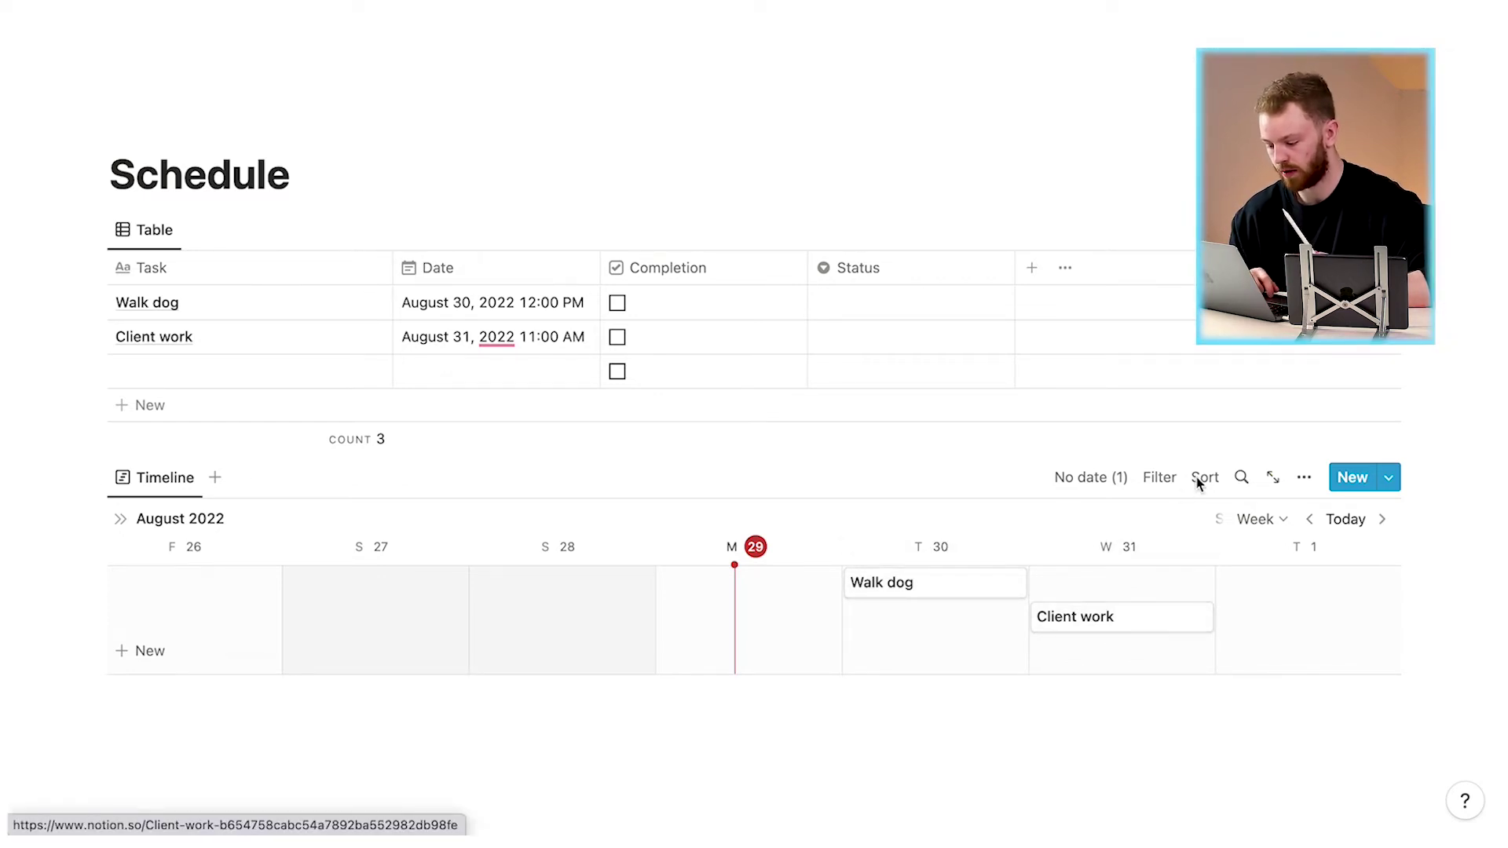
pyautogui.click(1260, 520)
pyautogui.click(1249, 589)
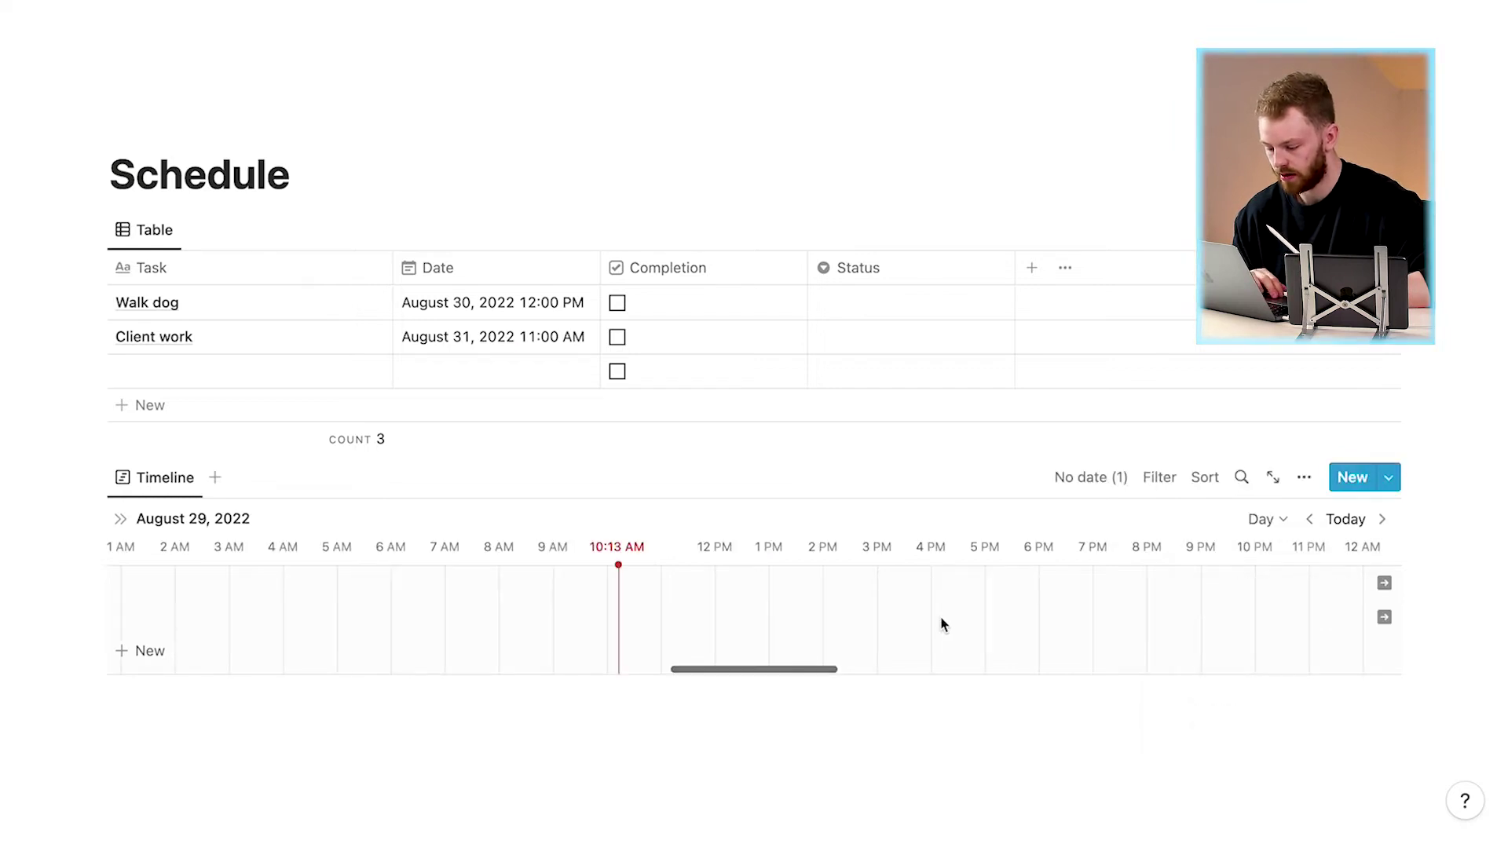
pyautogui.hscroll(10, 943, 625)
pyautogui.hscroll(5, 943, 624)
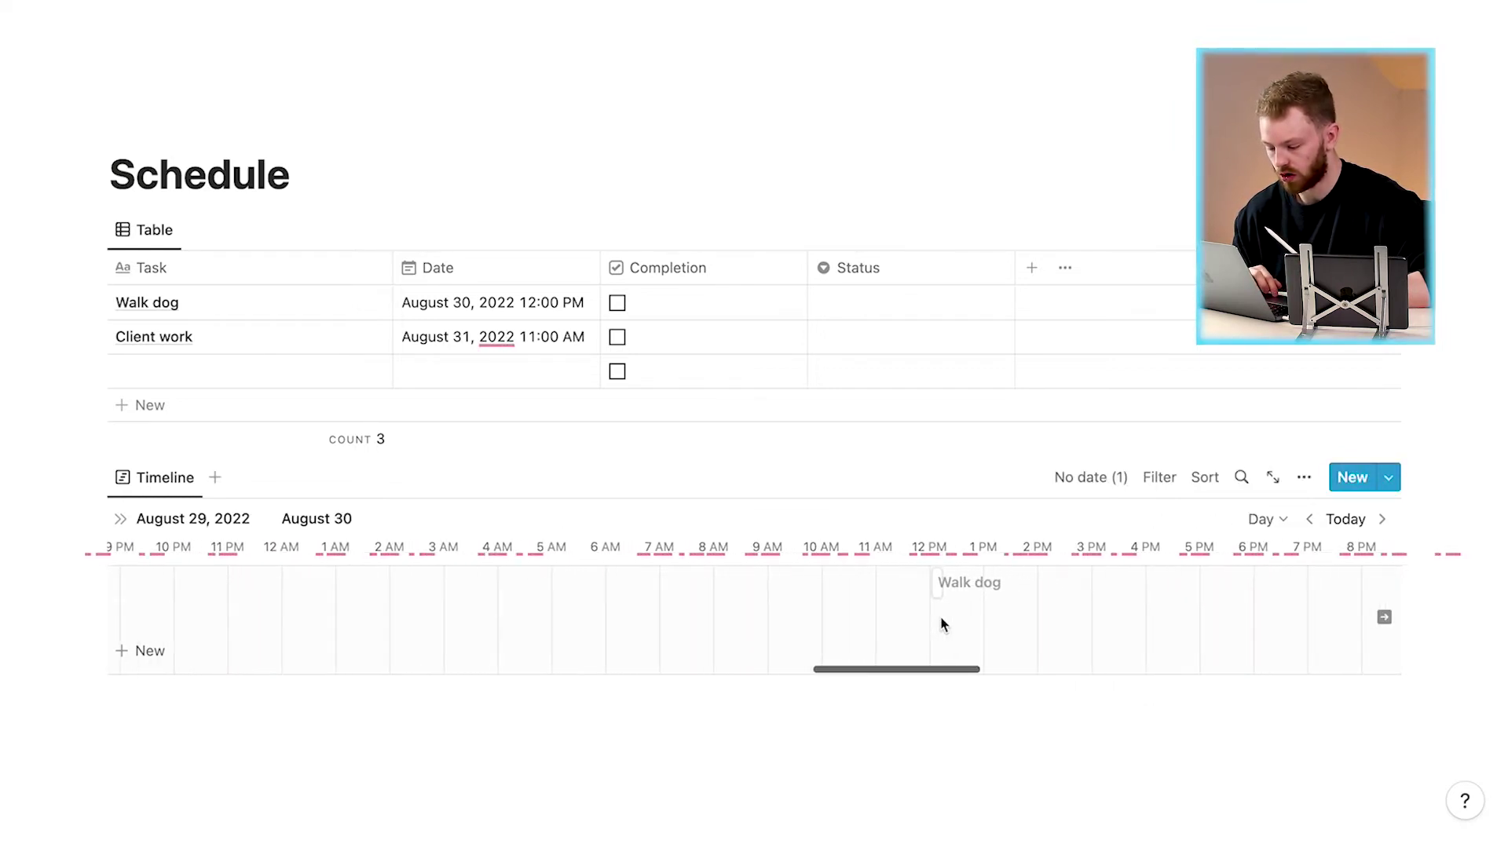
pyautogui.hscroll(7, 904, 585)
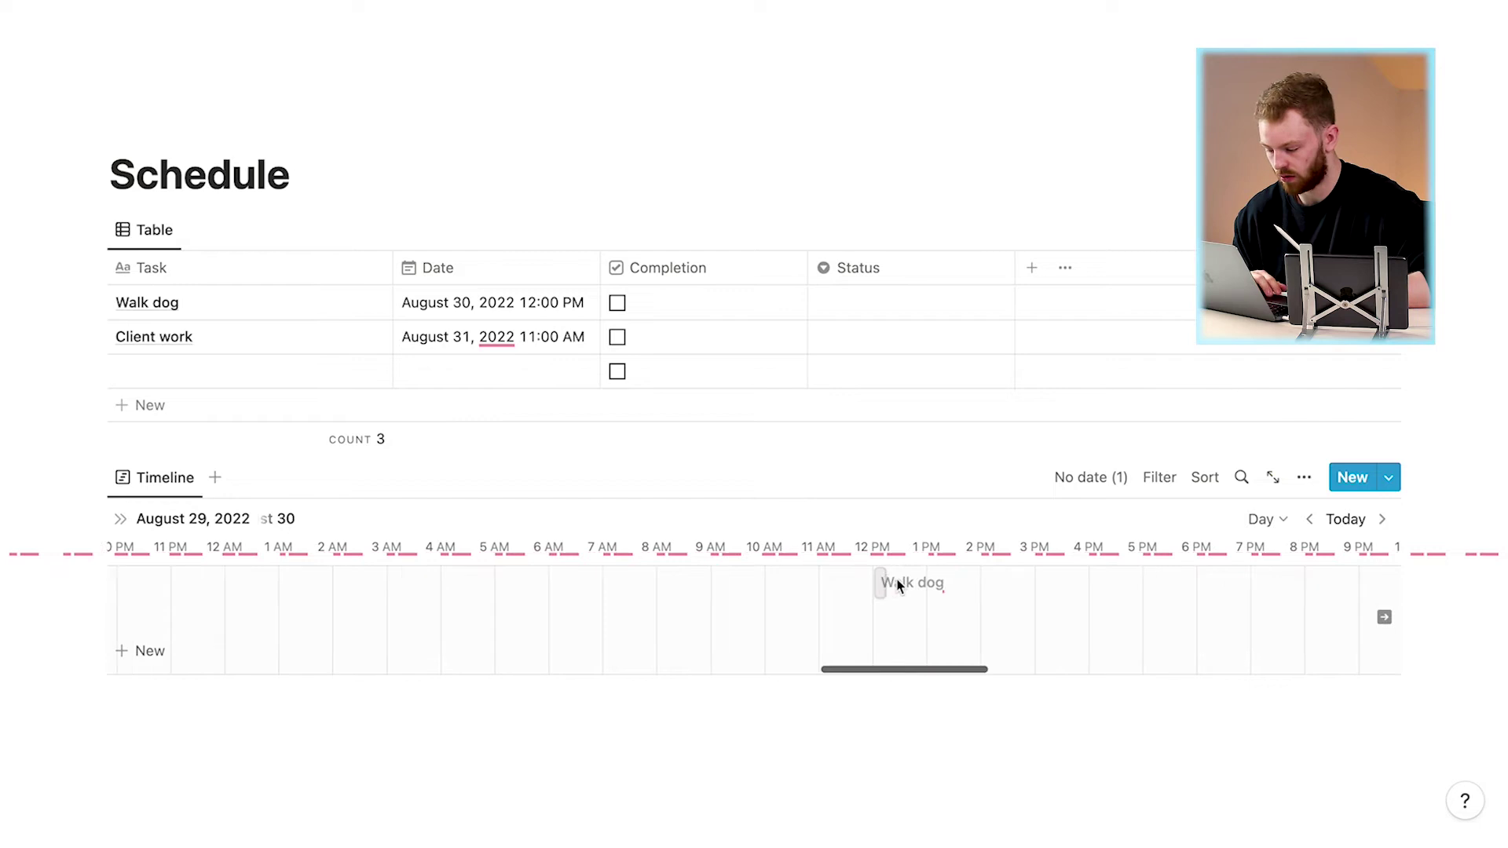
pyautogui.hscroll(14, 899, 585)
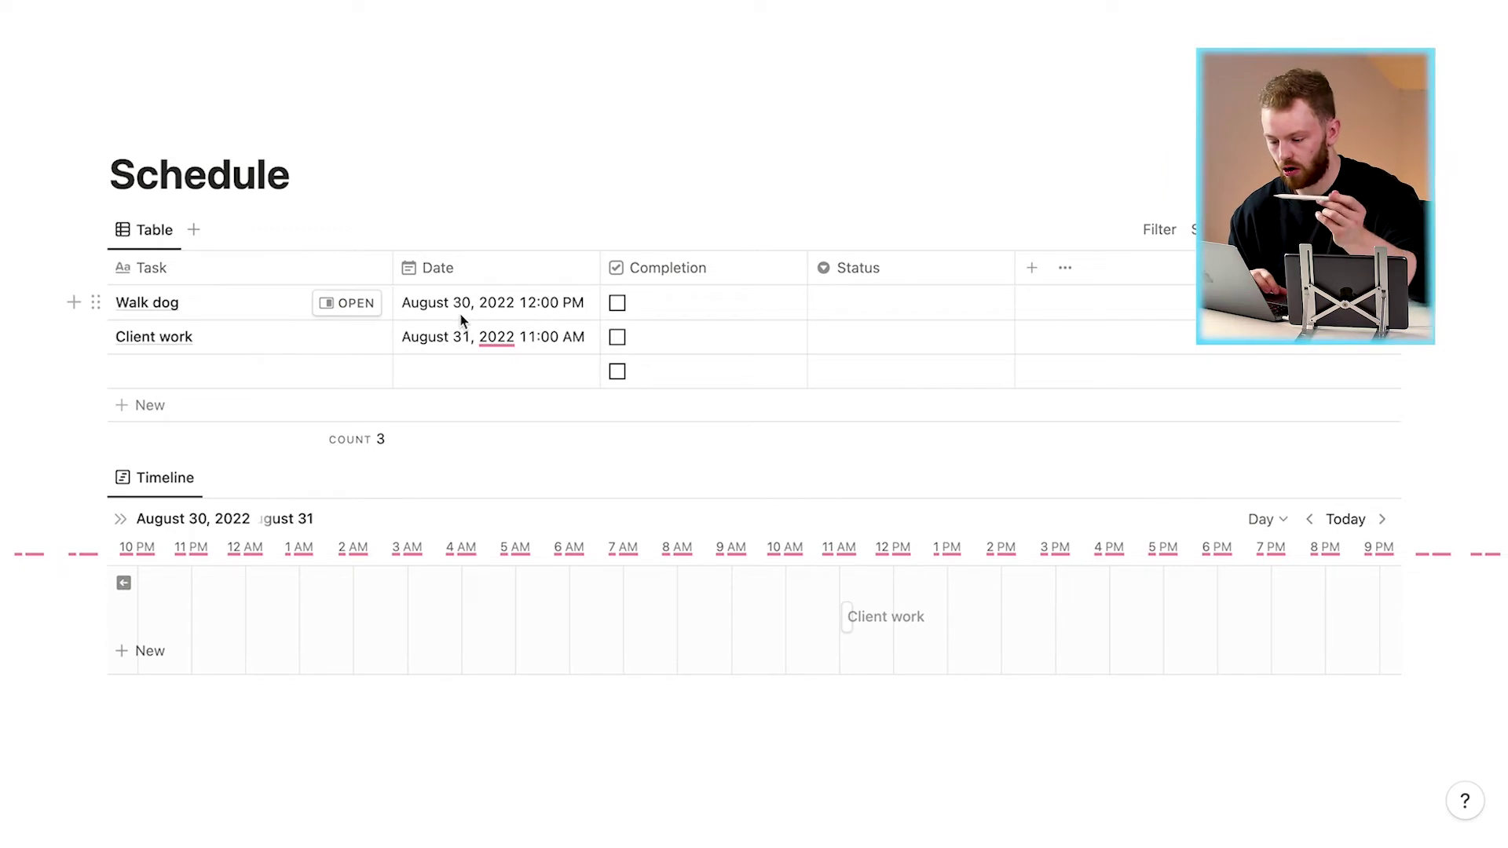
pyautogui.scroll(-5, 690, 514)
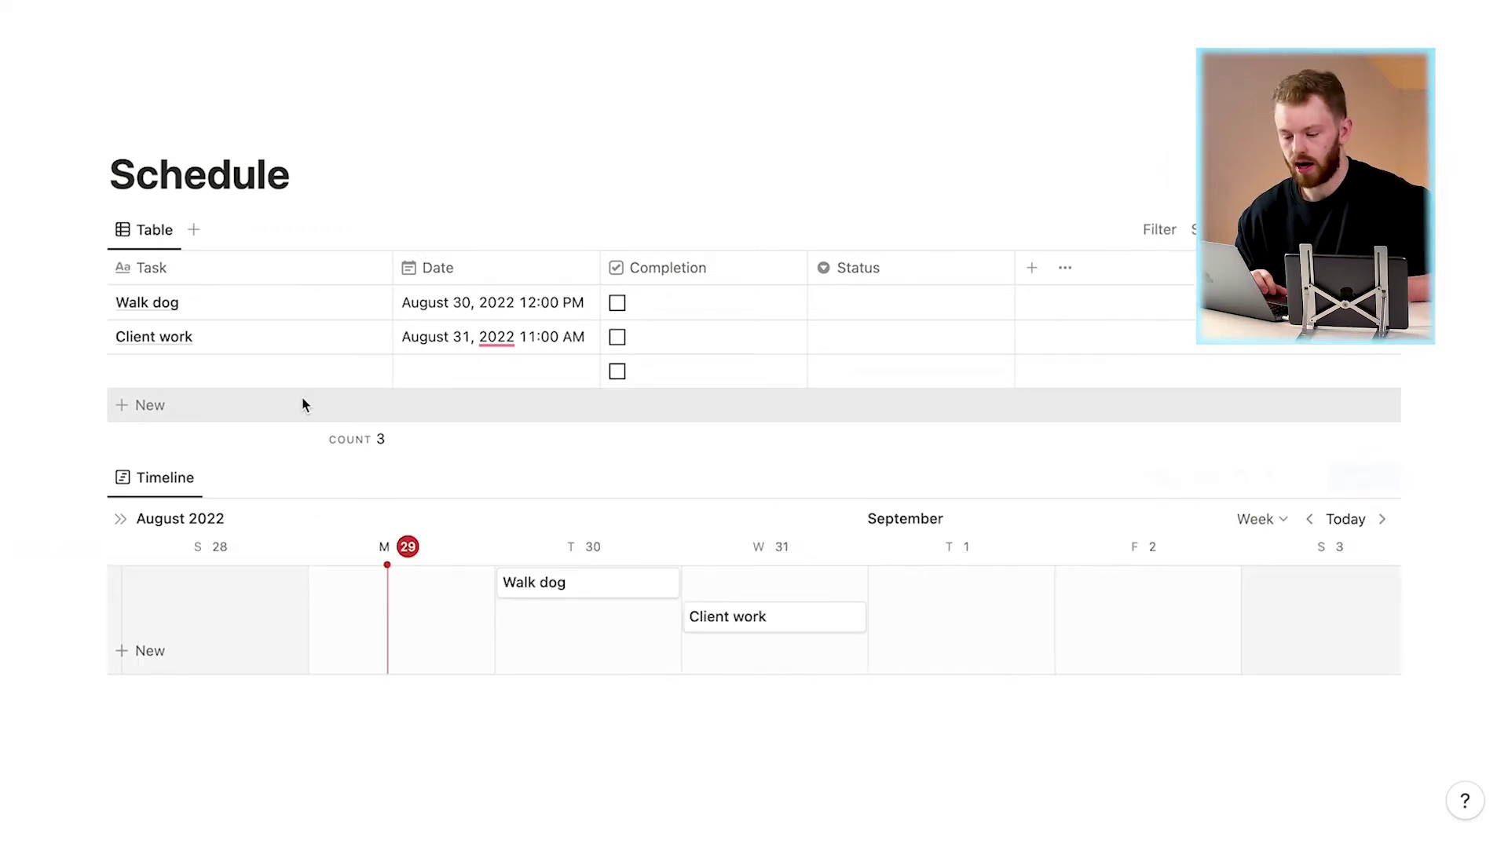
# Add a 'Call' task dated August 30, 2022 at 2:00 PM.
pyautogui.click(240, 372)
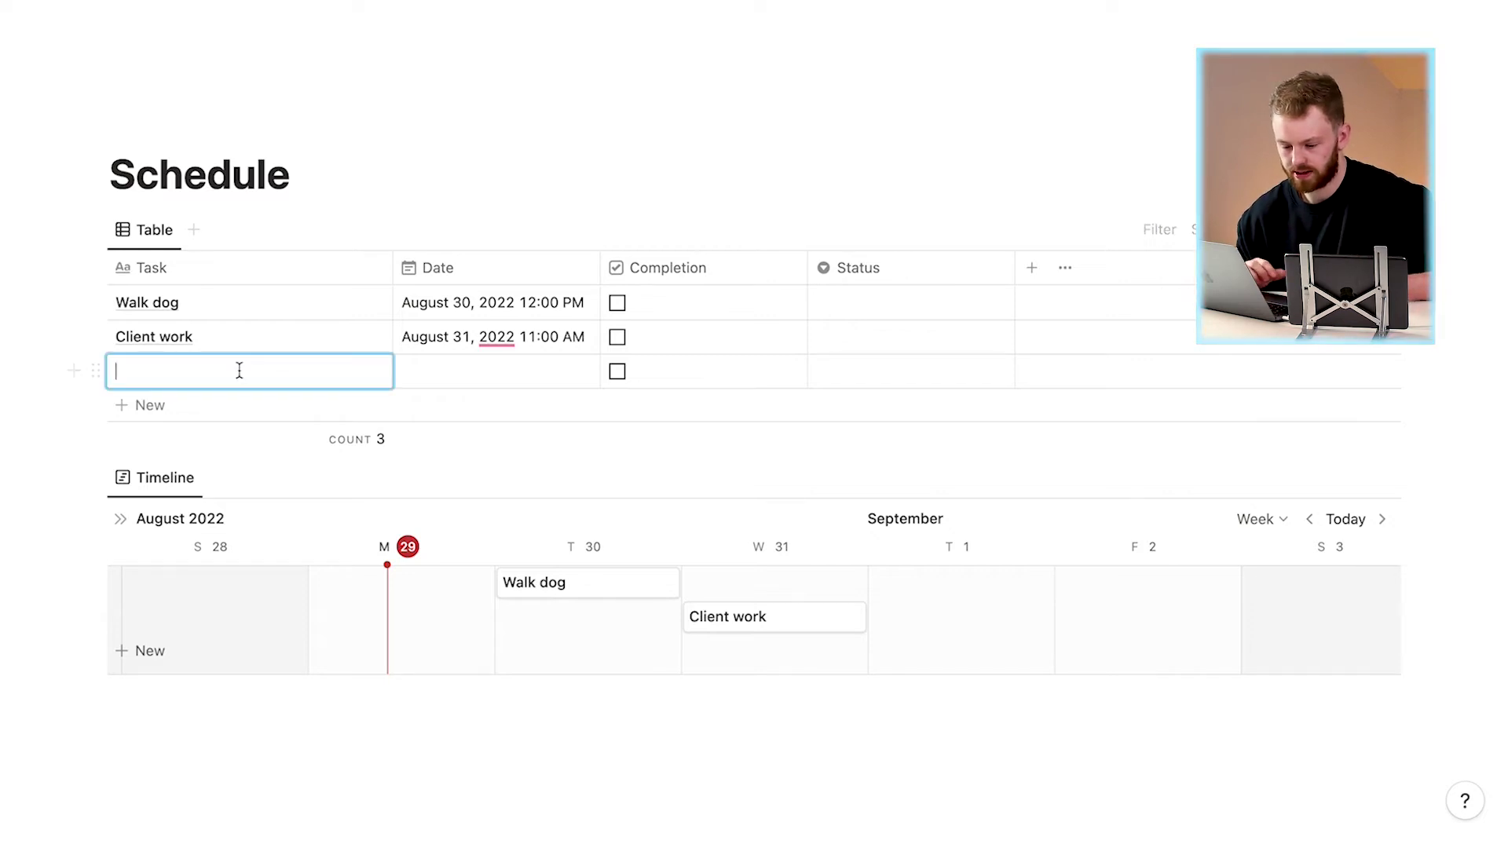
pyautogui.write('Call')
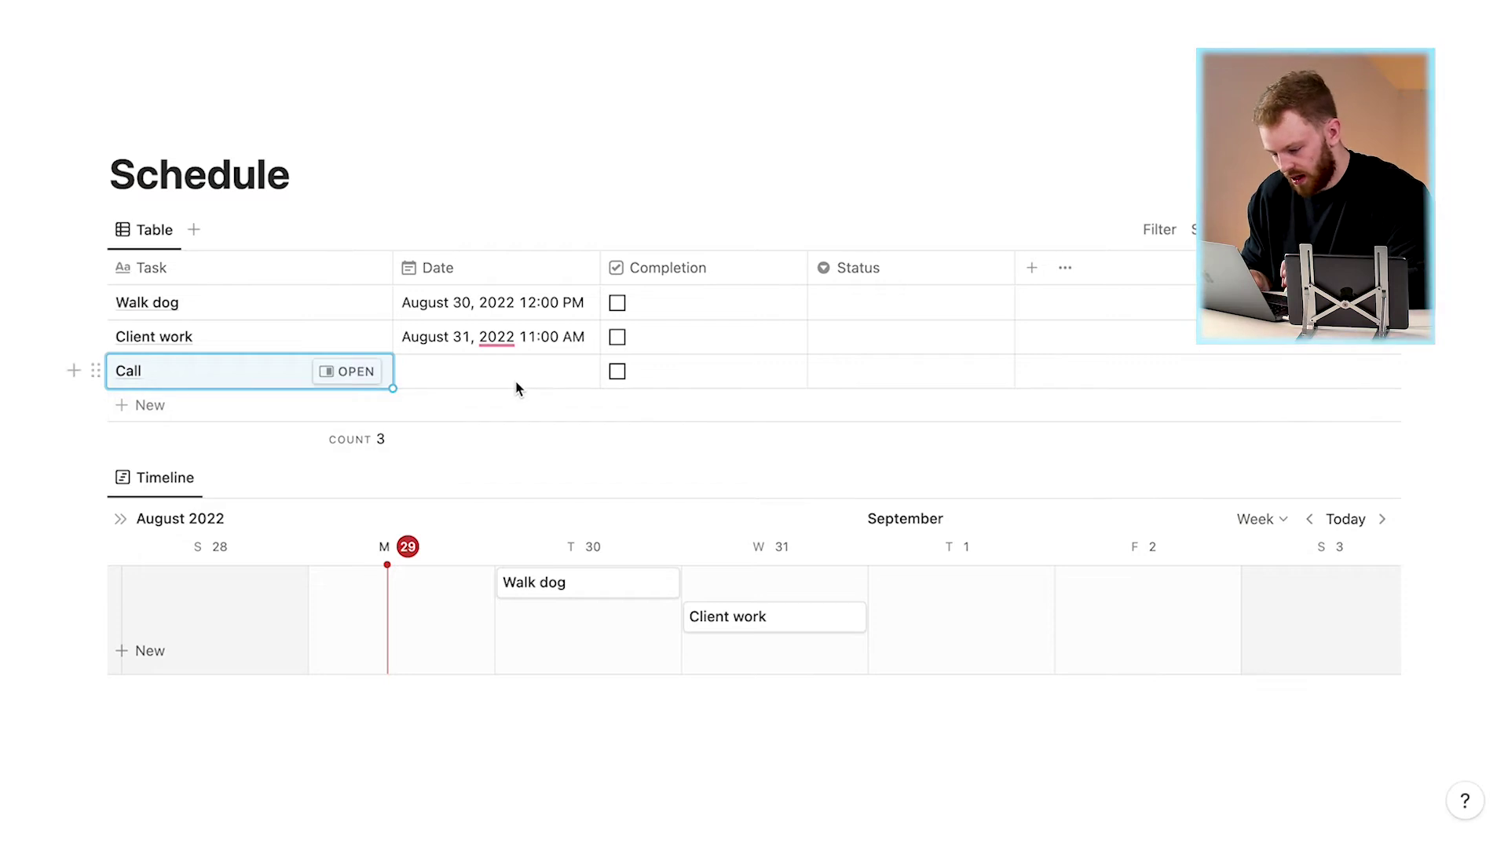
pyautogui.click(511, 375)
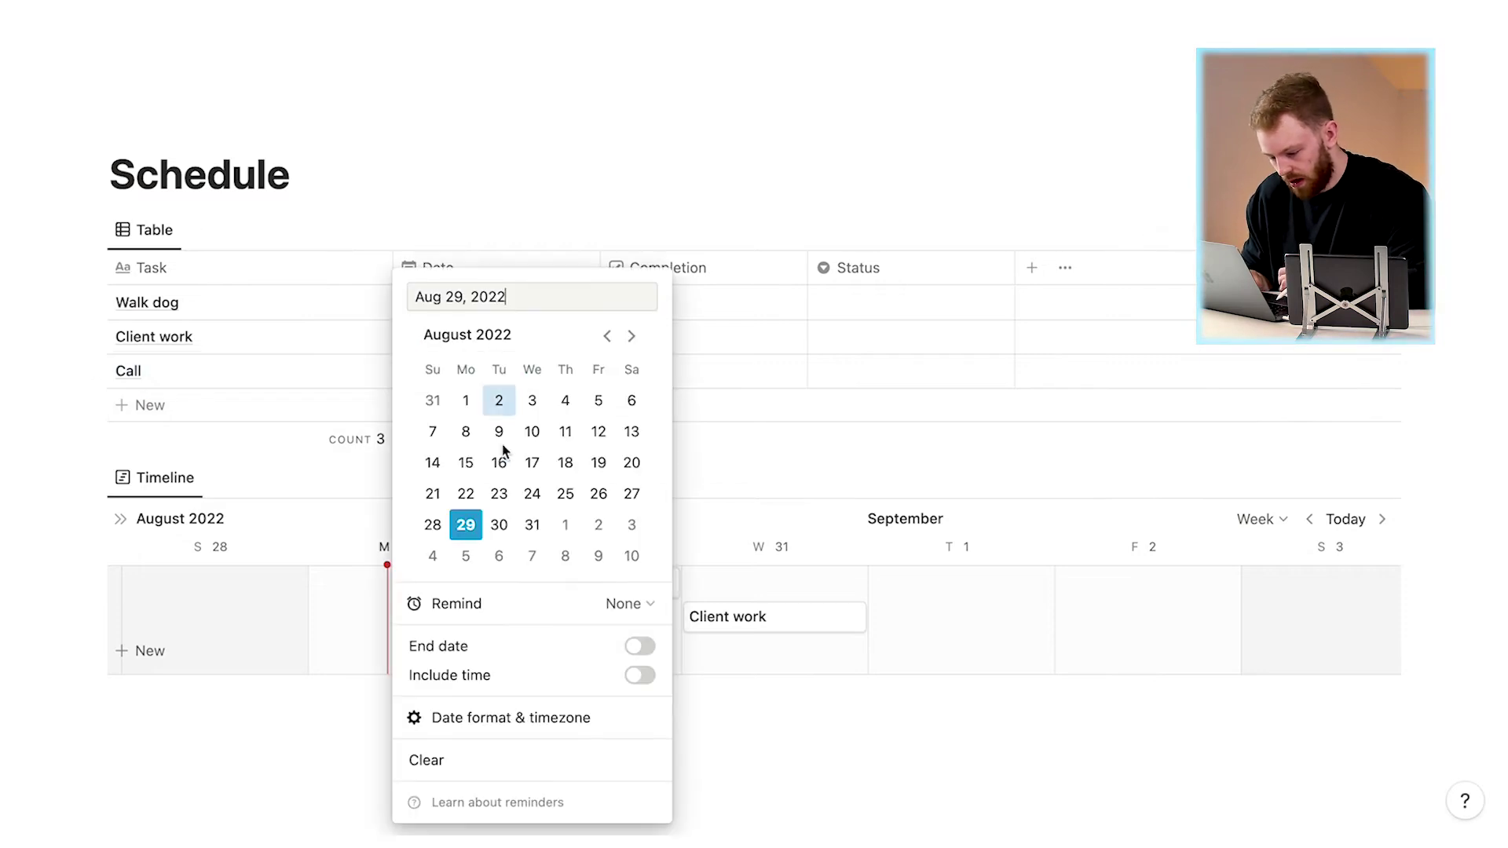
pyautogui.click(501, 534)
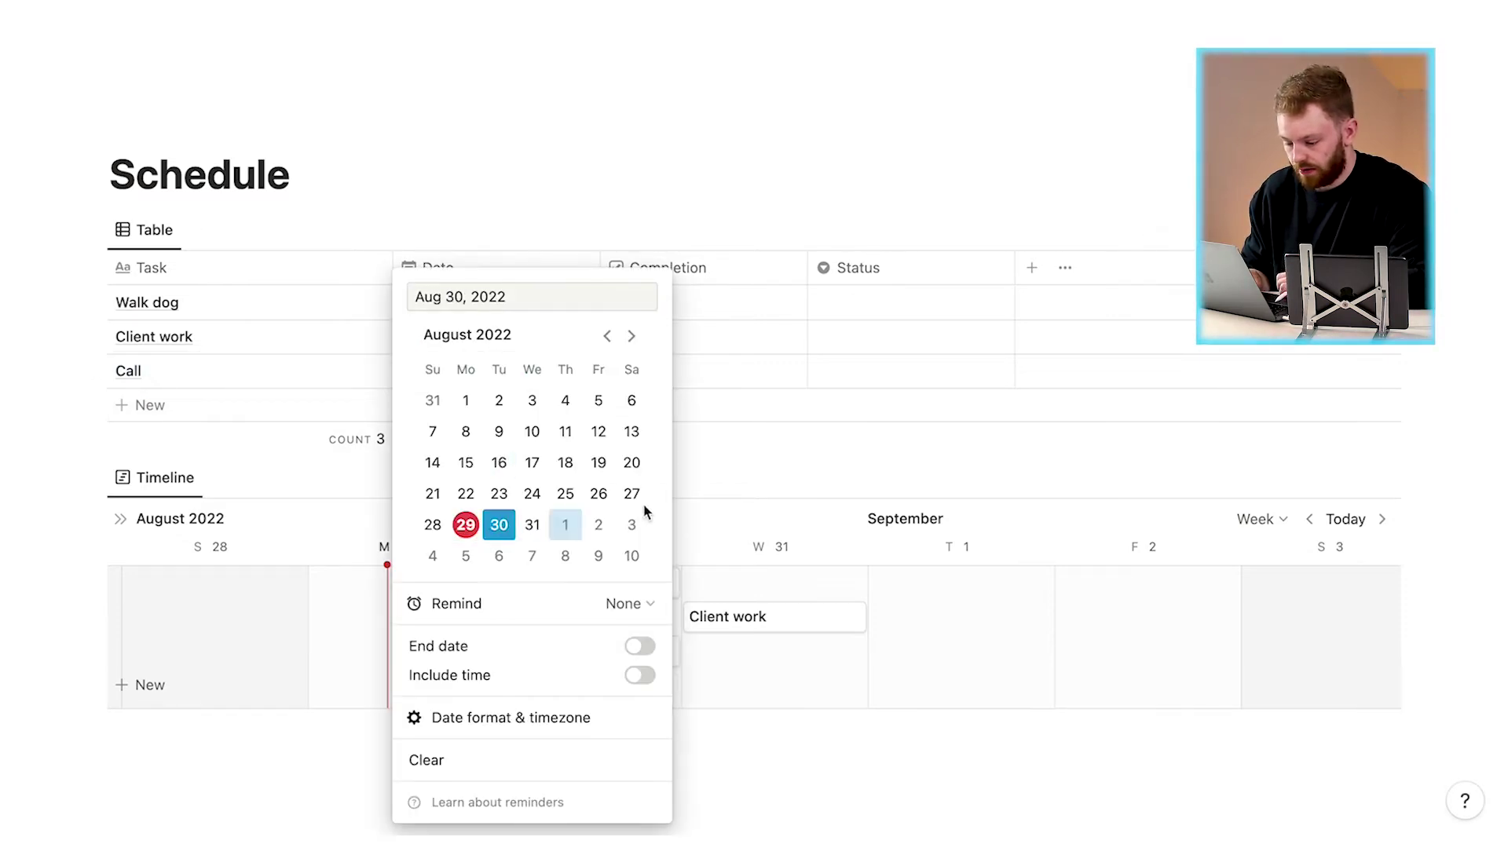
pyautogui.click(643, 676)
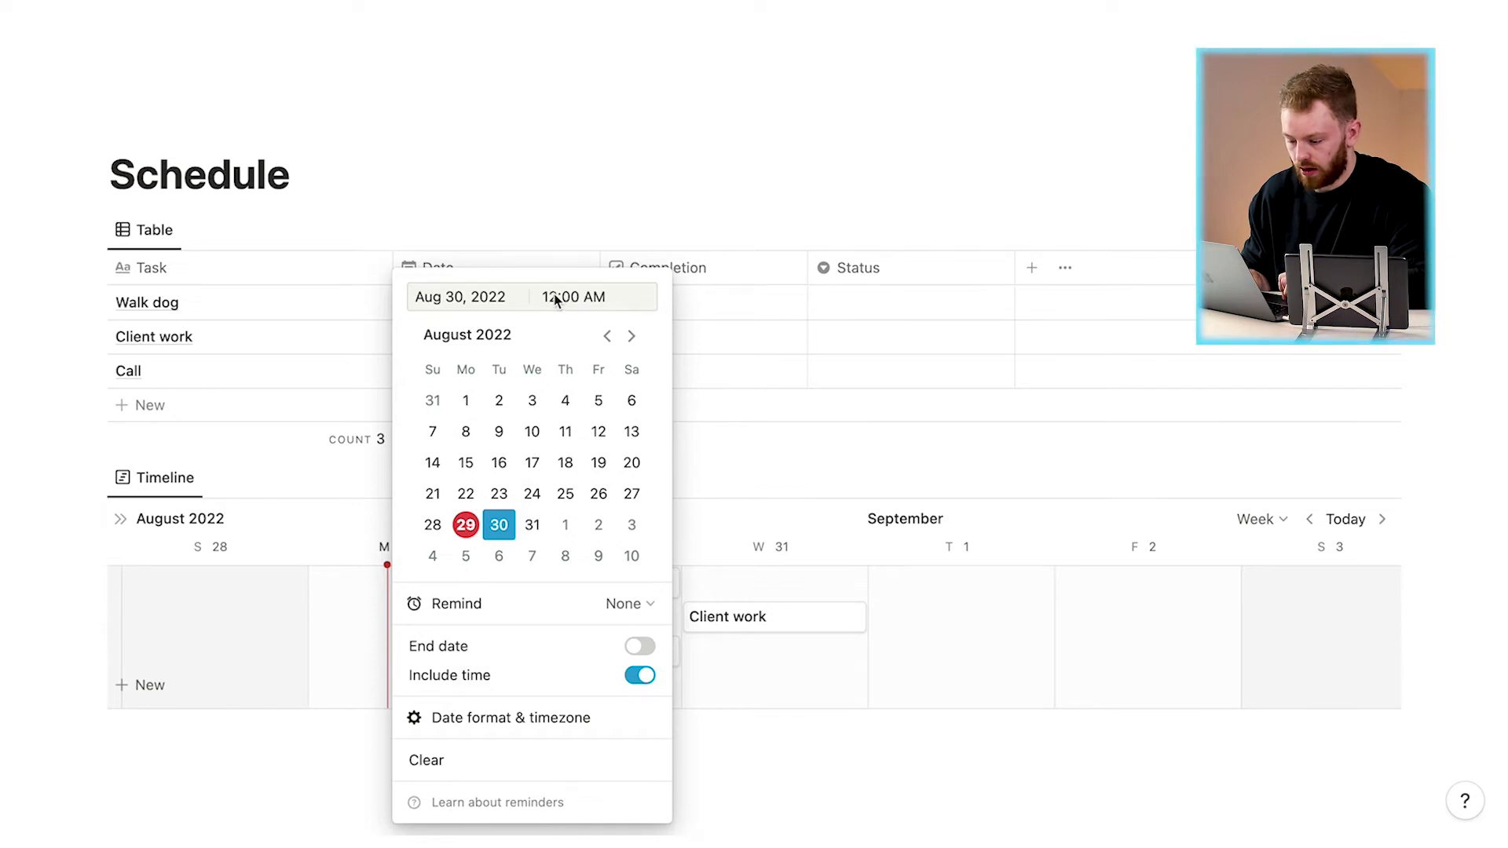
pyautogui.write('2:00 ')
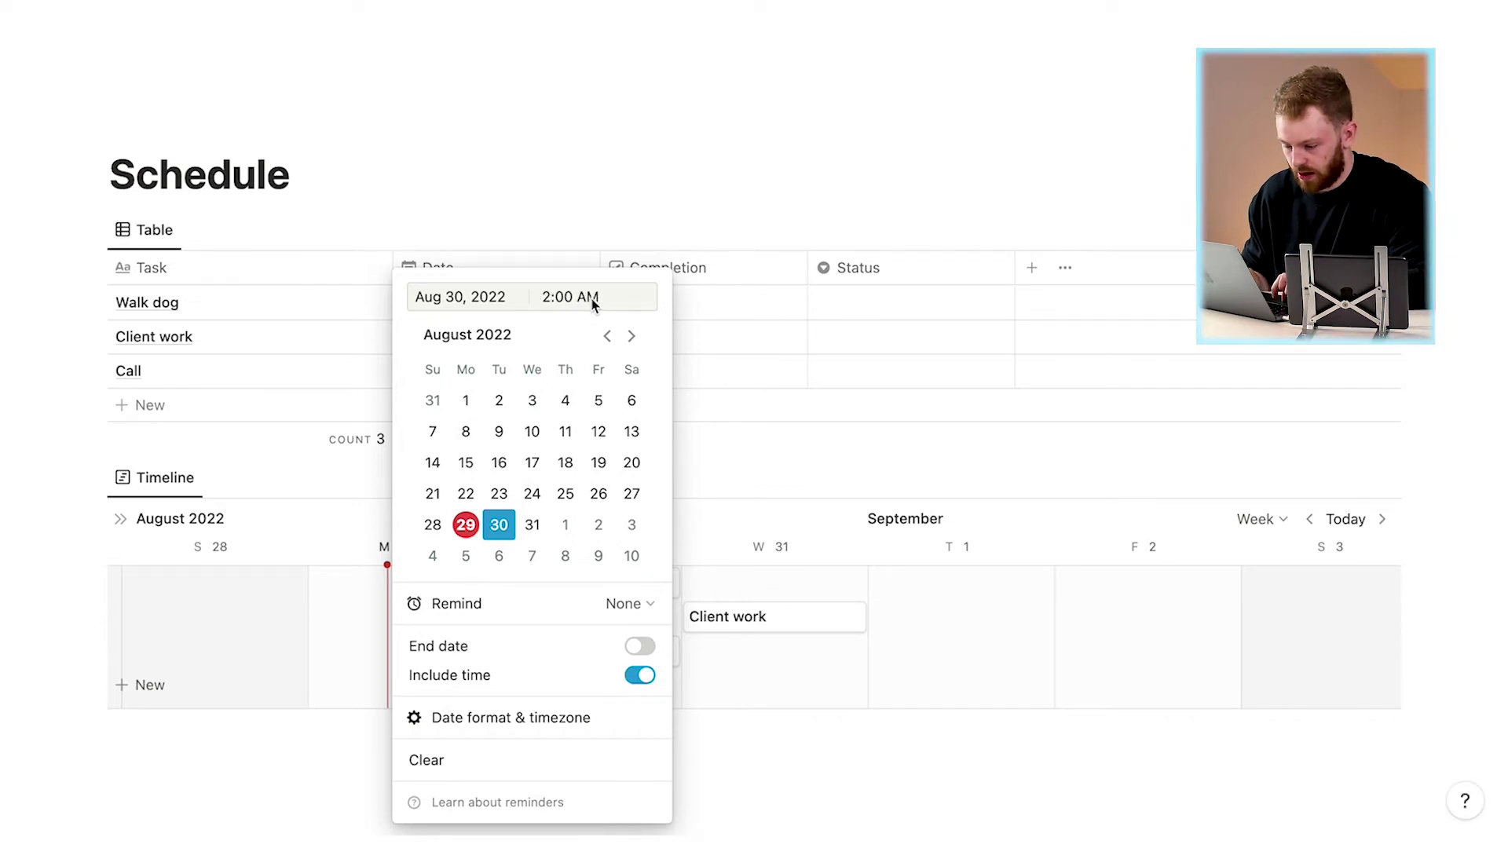
pyautogui.write('P')
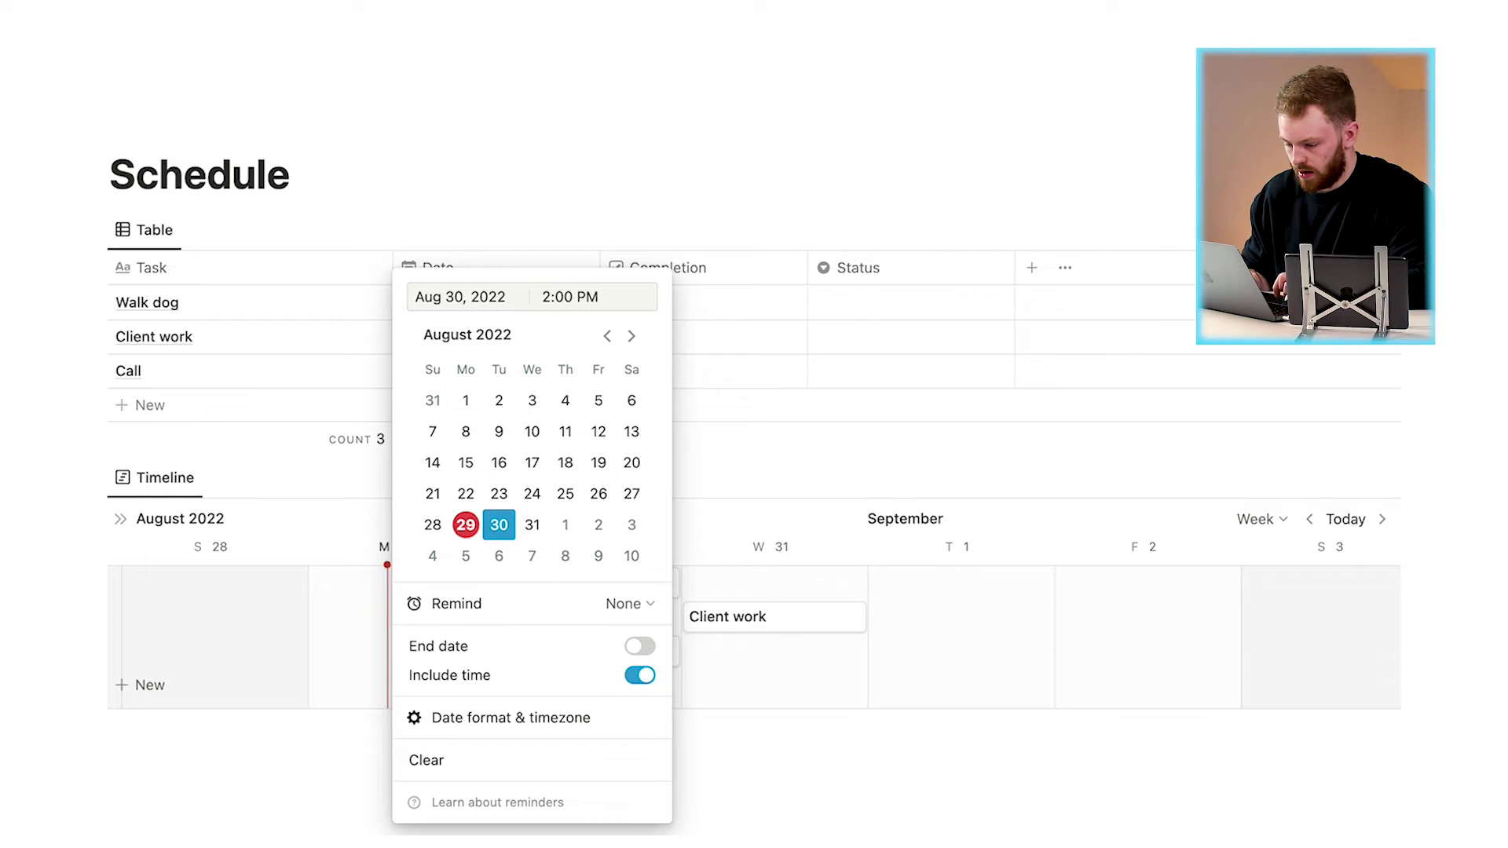
pyautogui.press('Return')
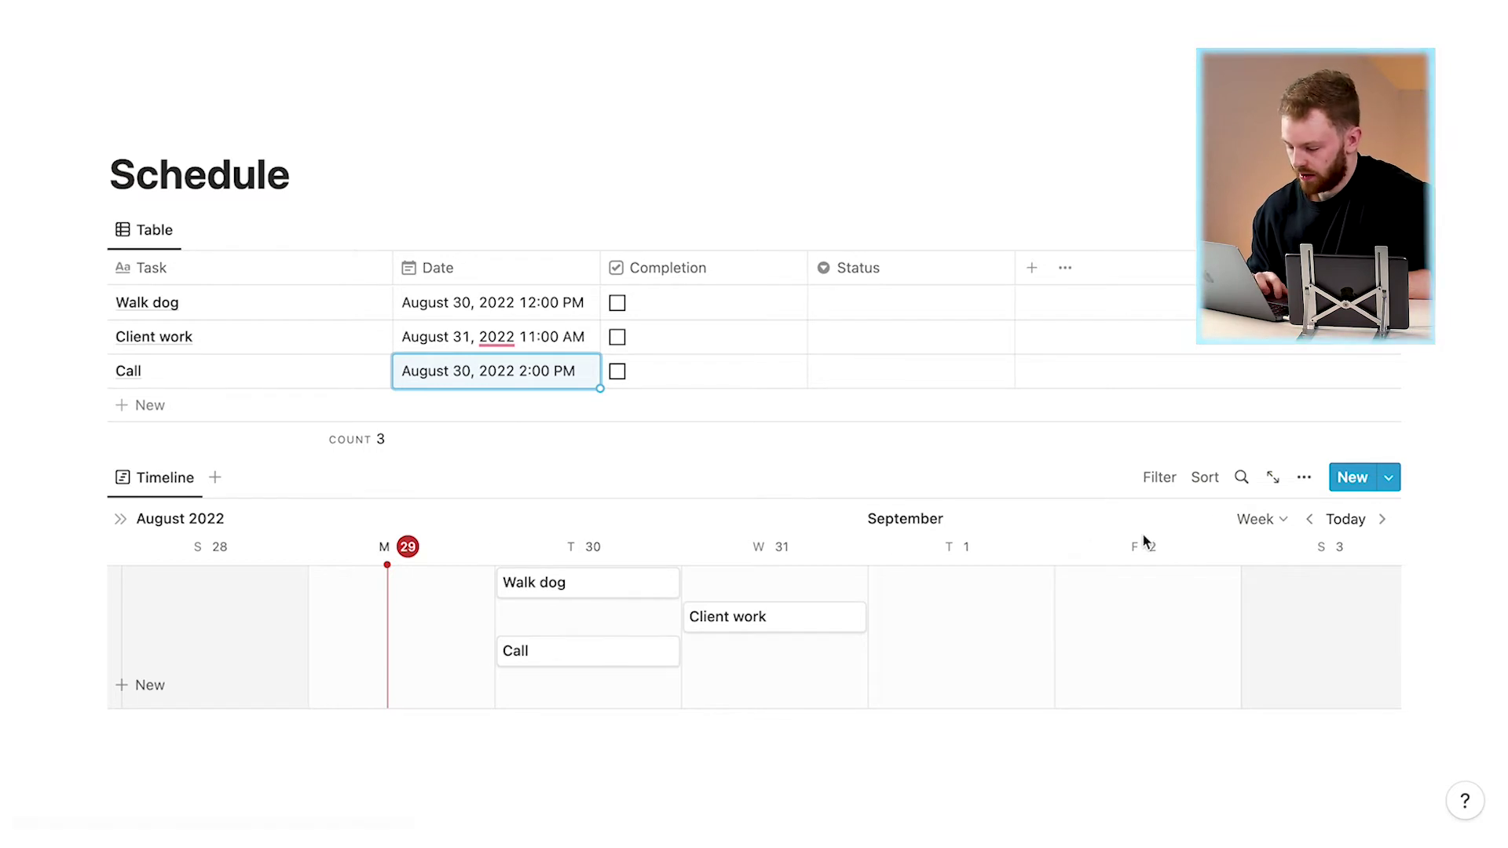
# Switch the timeline to Day, then to the 15-minute Hours scale.
pyautogui.click(1249, 518)
pyautogui.click(1213, 583)
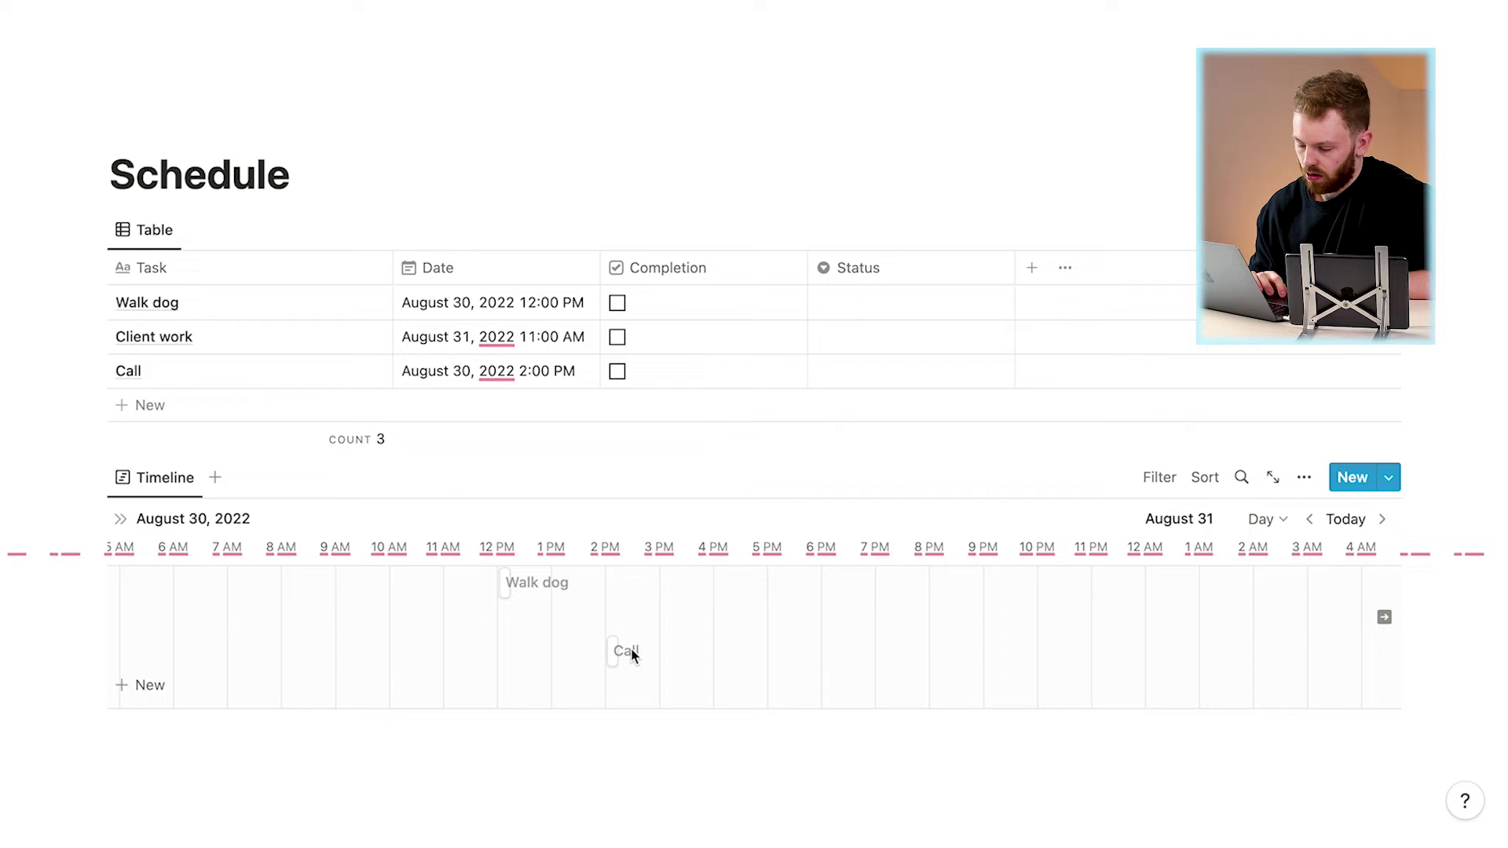
pyautogui.click(1266, 518)
pyautogui.click(1213, 554)
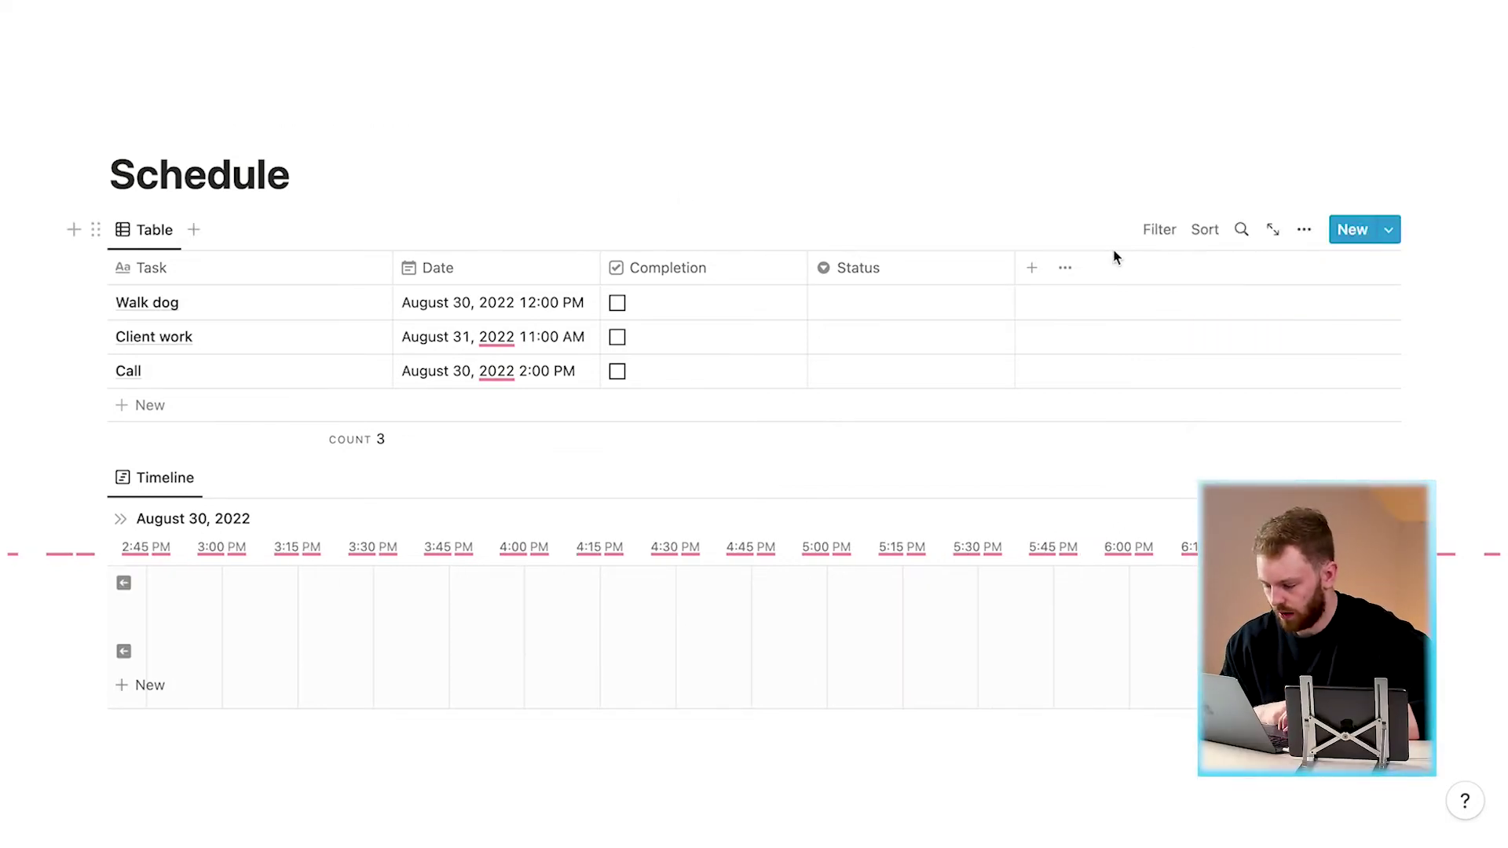
# Sort the table by Date ascending.
pyautogui.click(1207, 245)
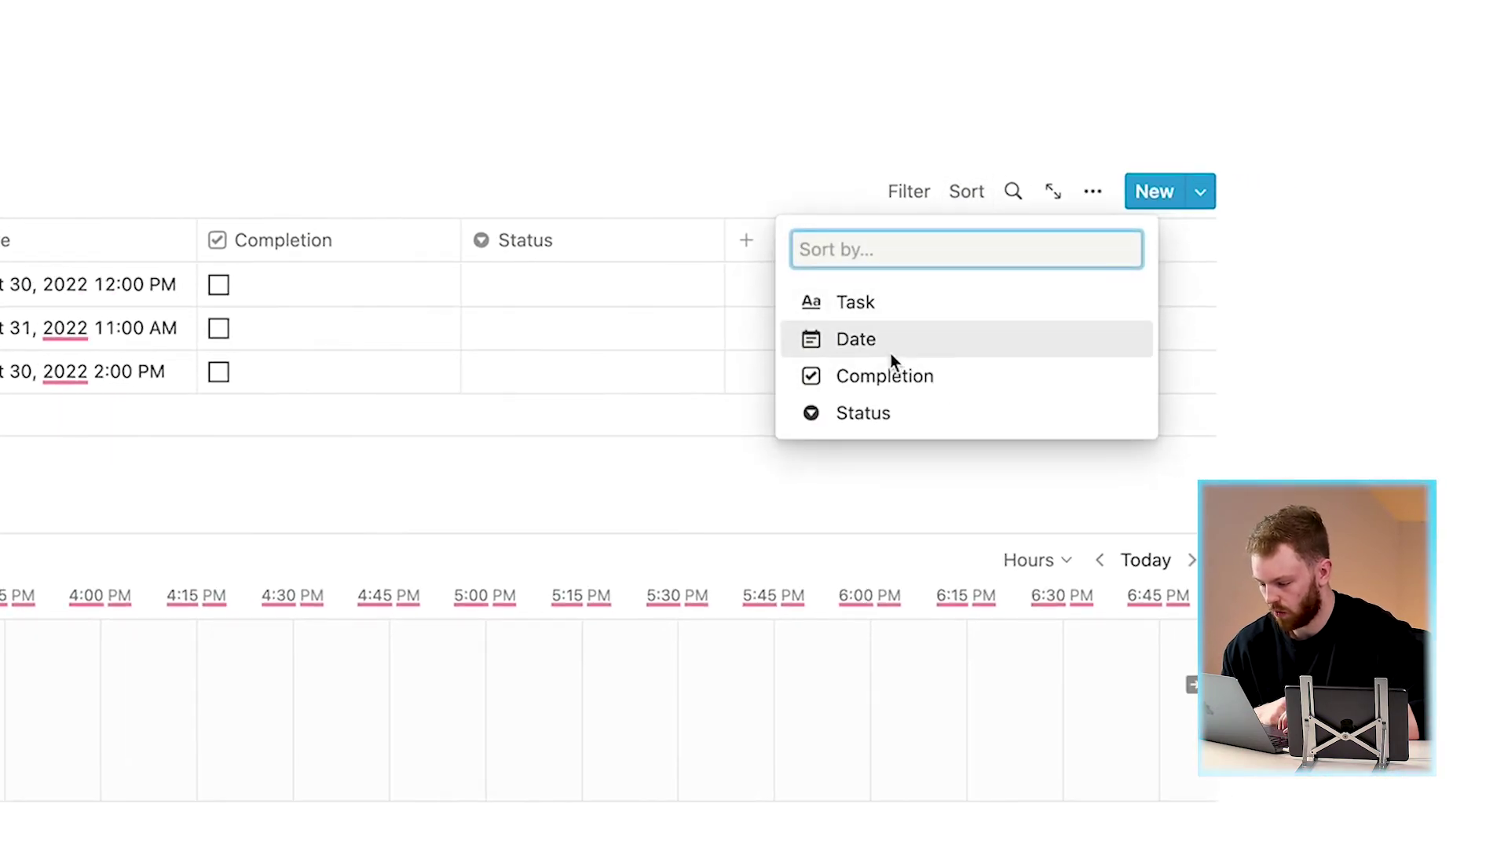
pyautogui.click(903, 351)
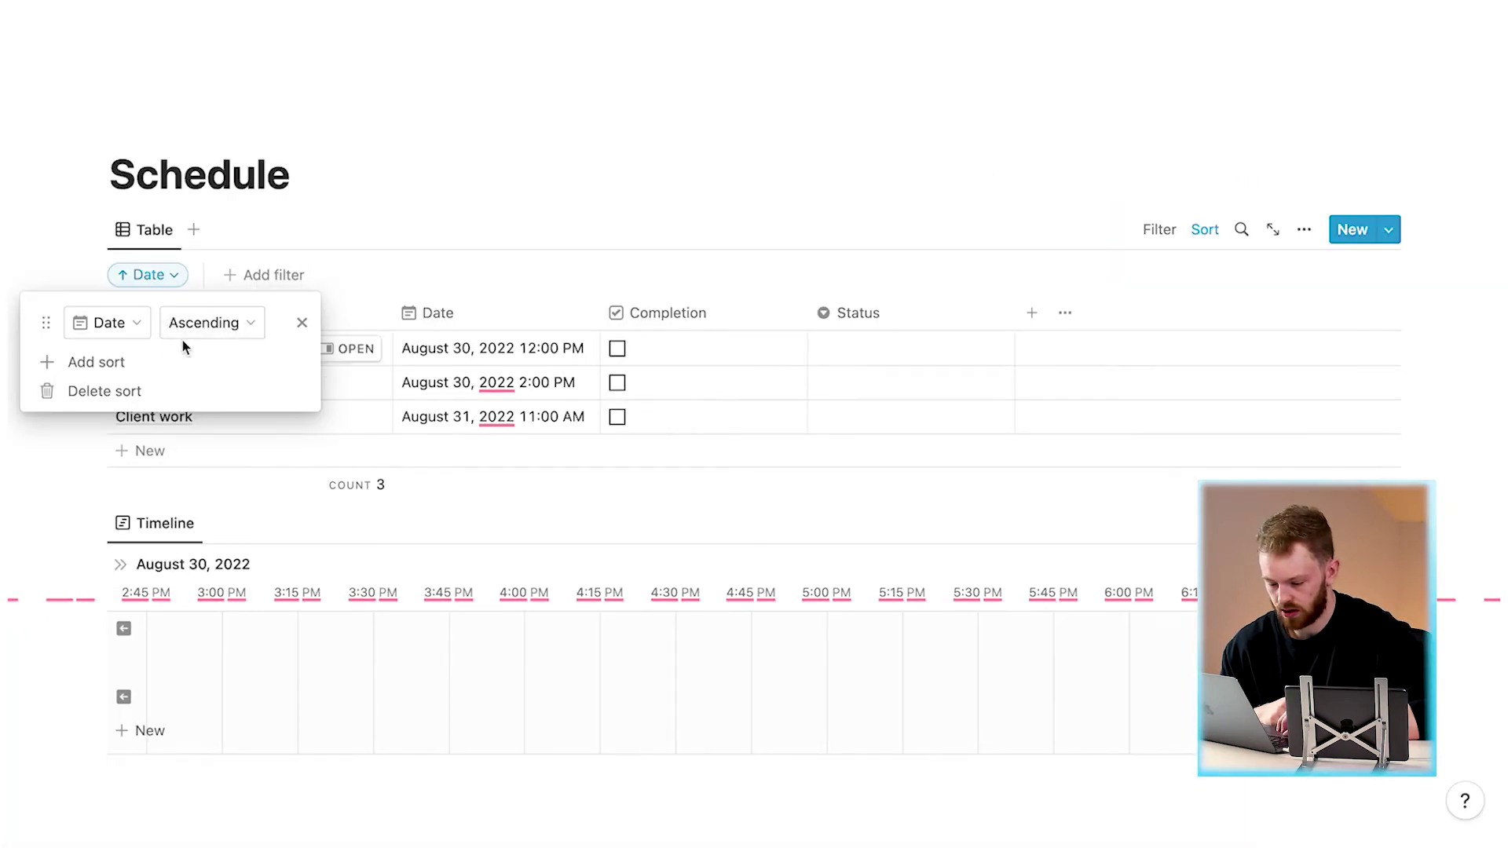
pyautogui.click(545, 212)
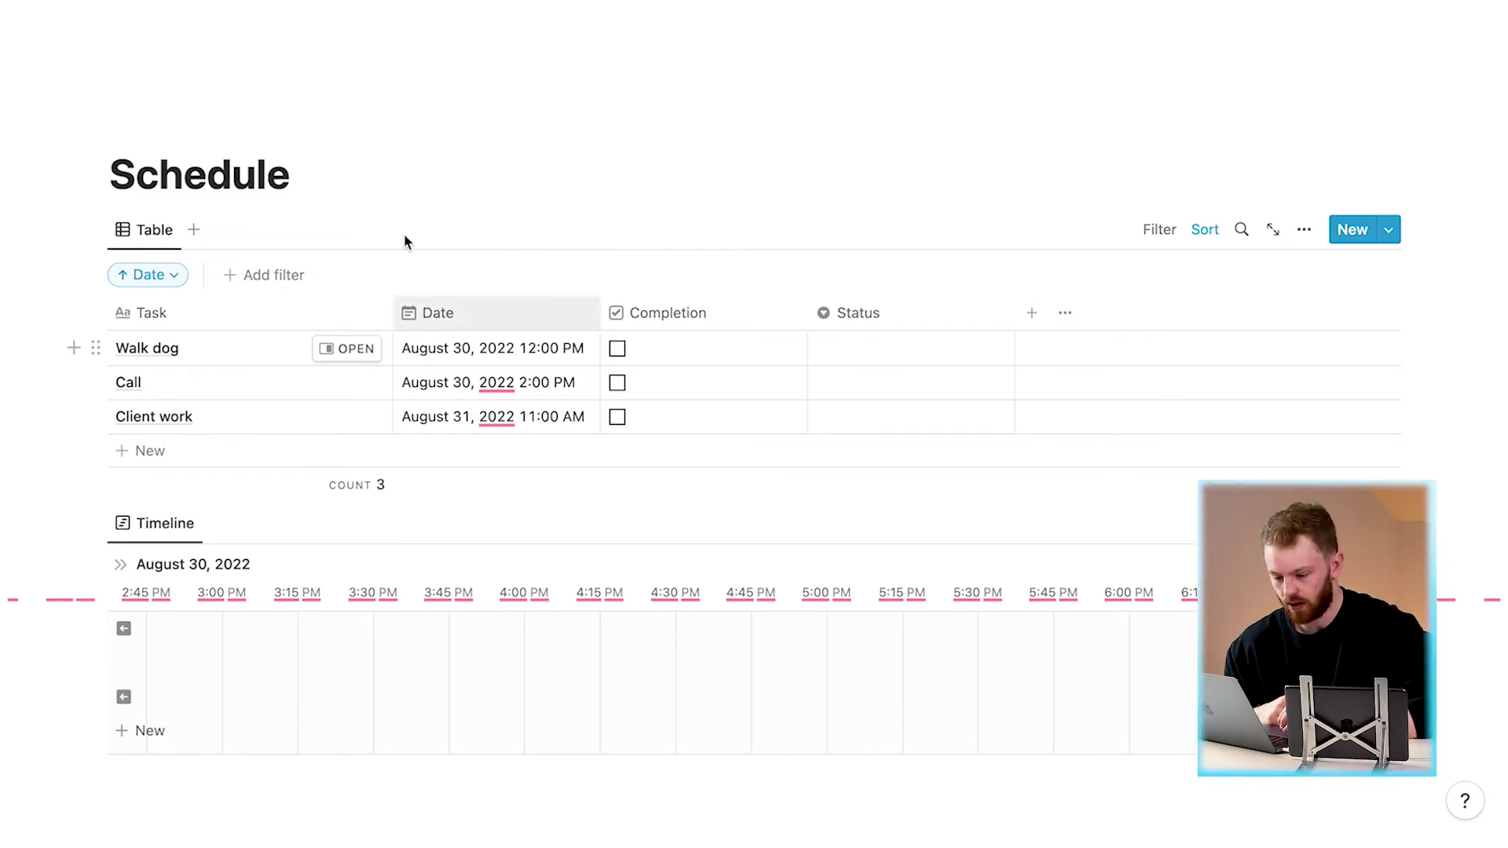
# Filter the table to unchecked Completion and mark Walk dog complete.
pyautogui.click(254, 276)
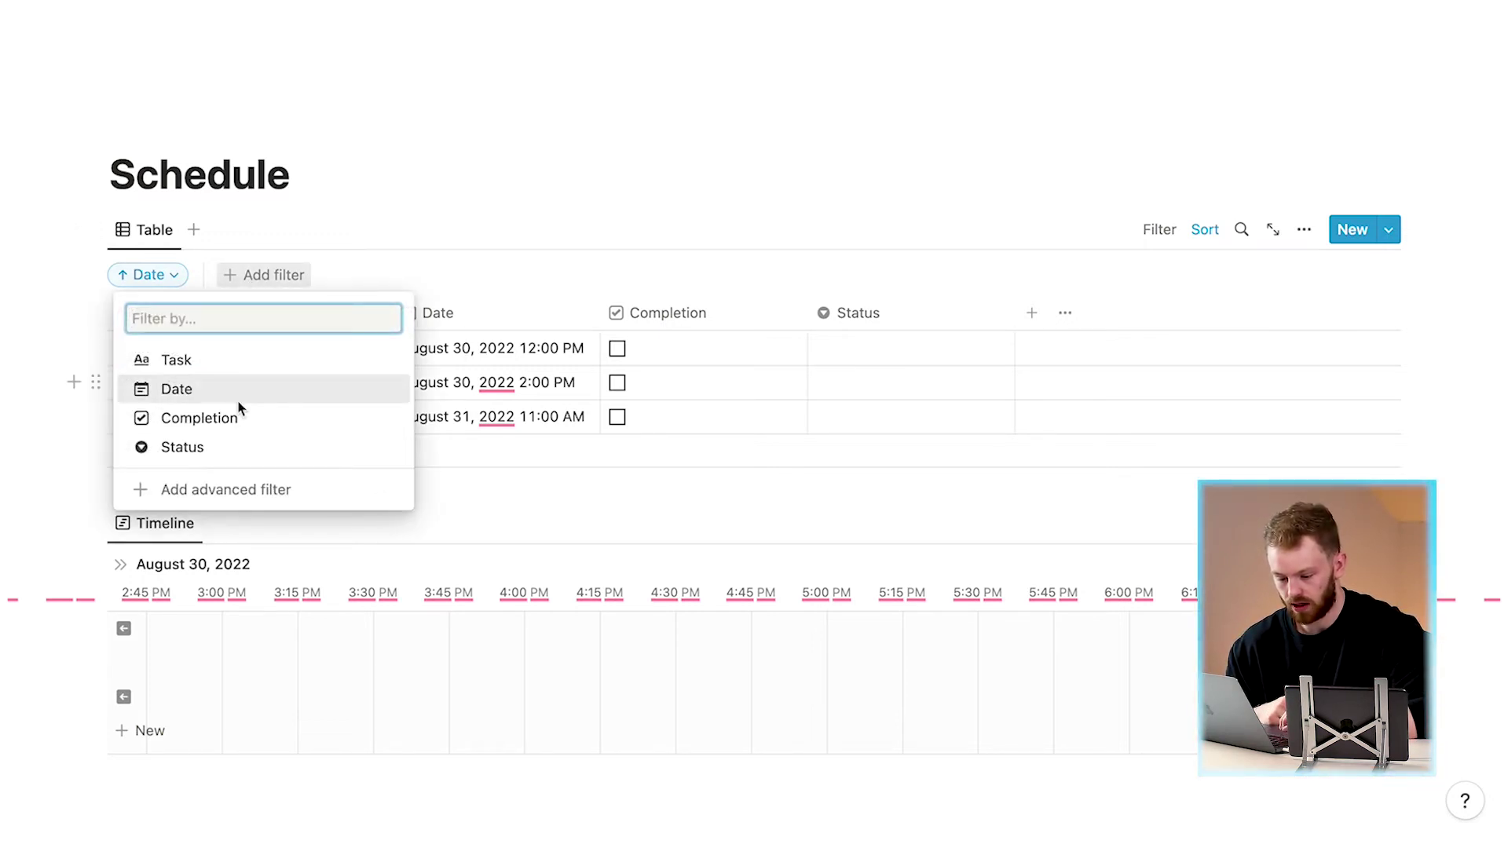
pyautogui.click(231, 421)
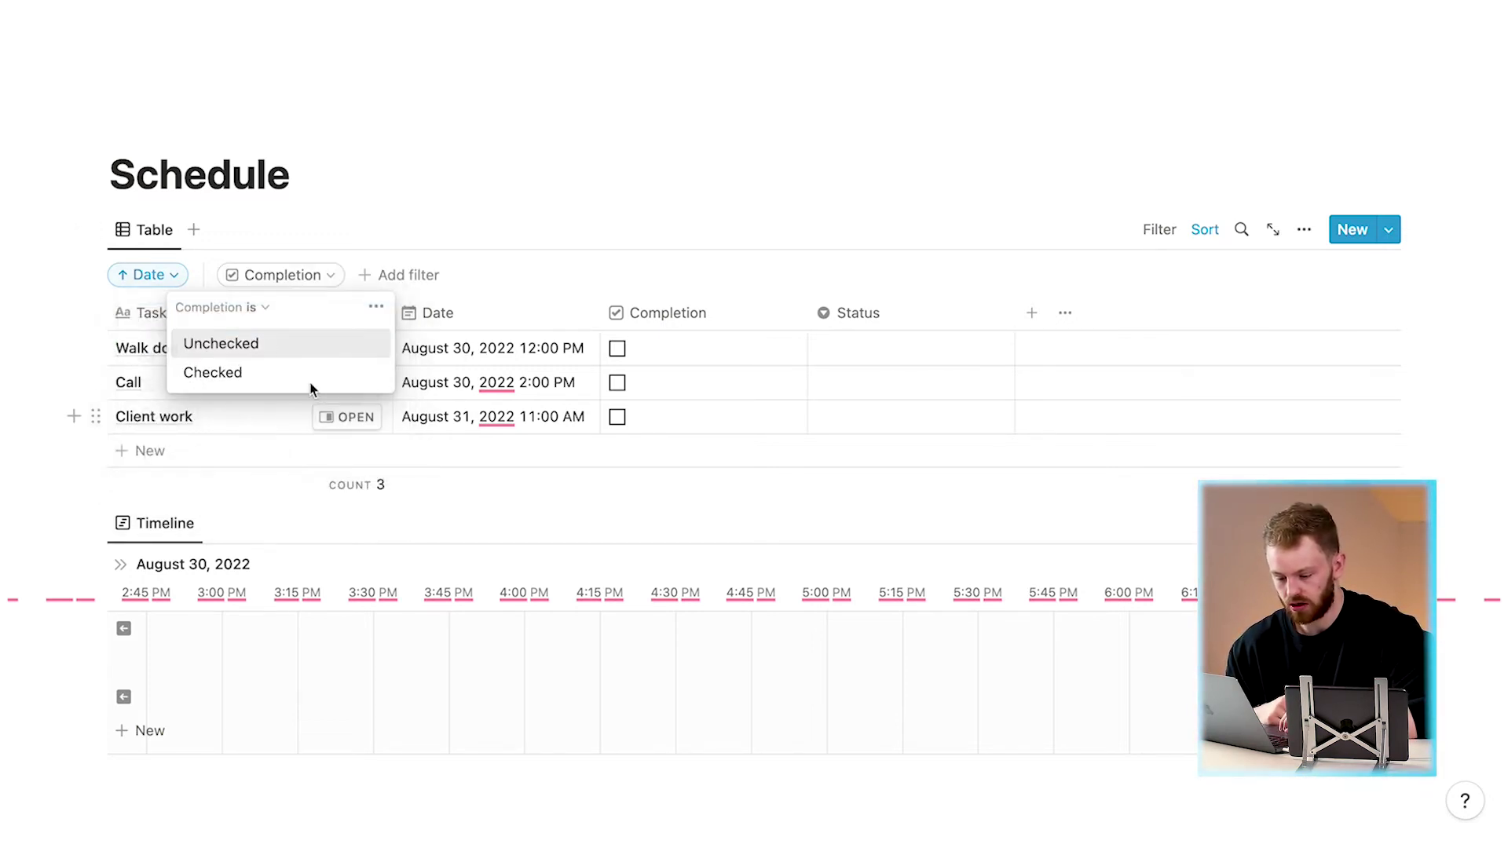
pyautogui.click(262, 346)
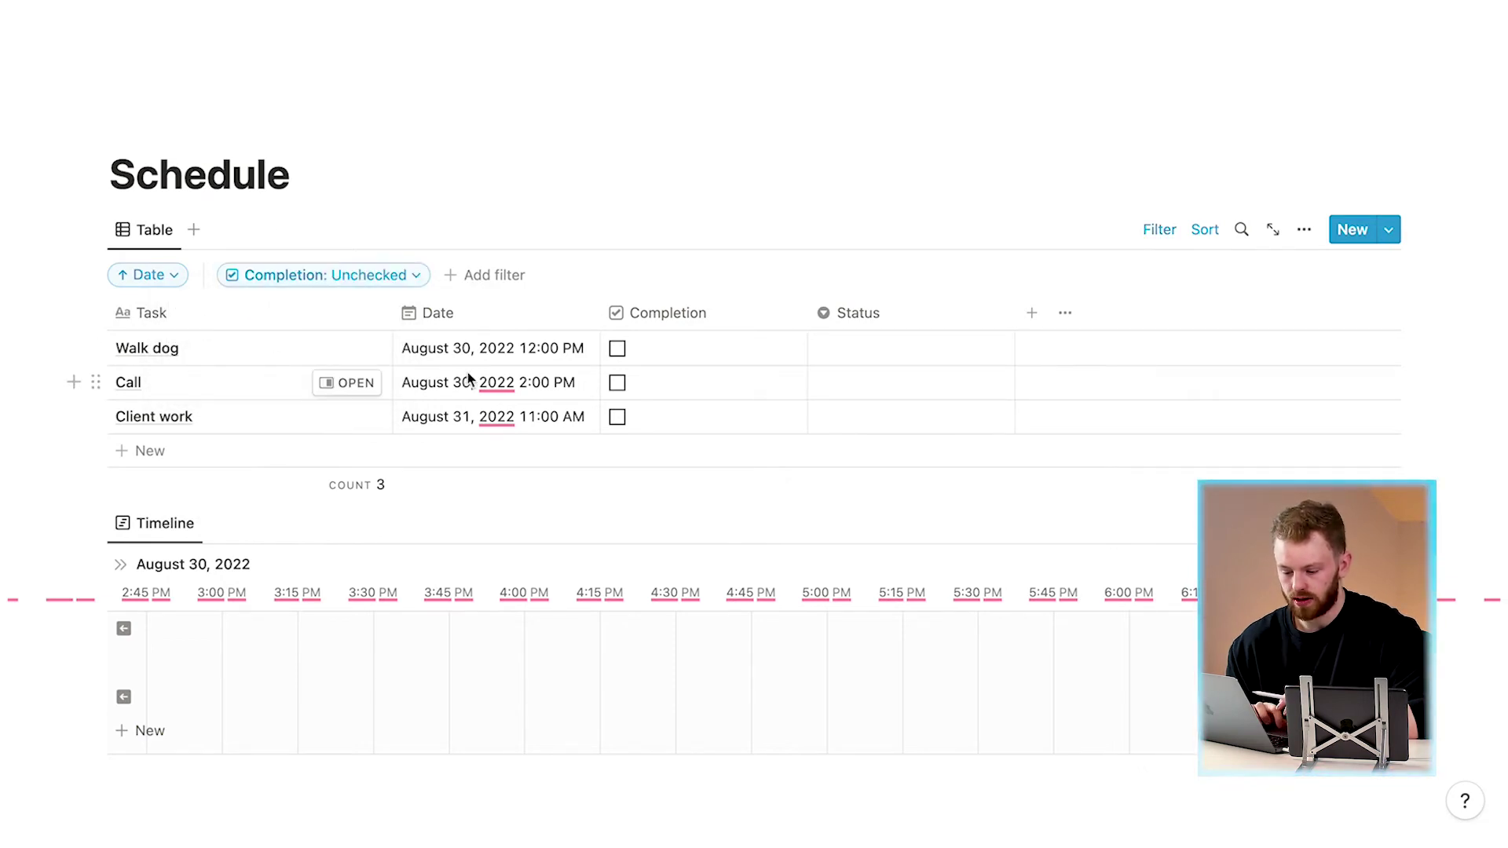
pyautogui.click(616, 350)
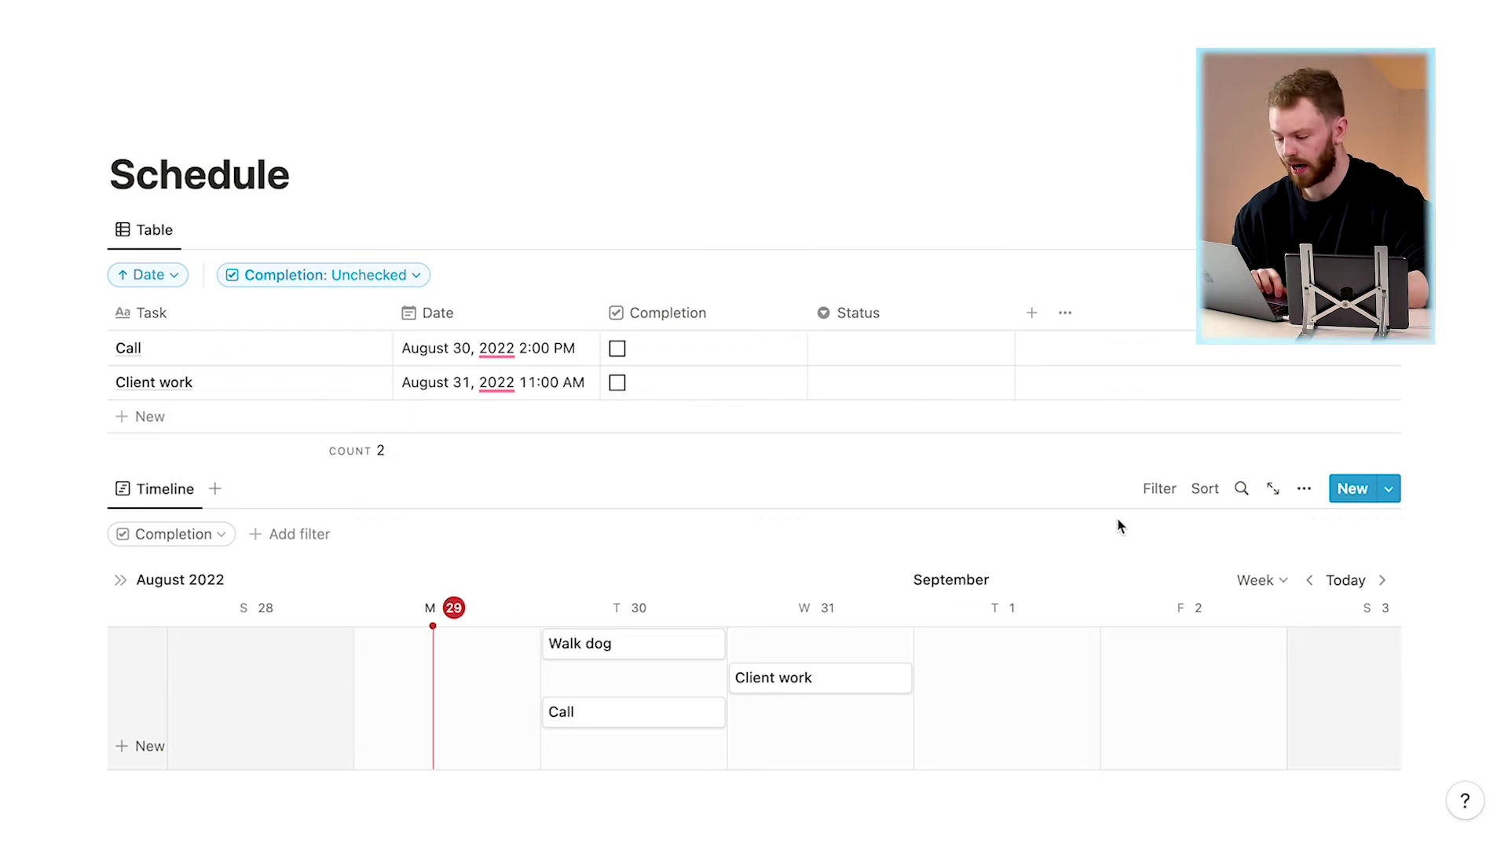
# Set the timeline's Completion filter to Unchecked, briefly trying Checked before undoing it.
pyautogui.click(1156, 490)
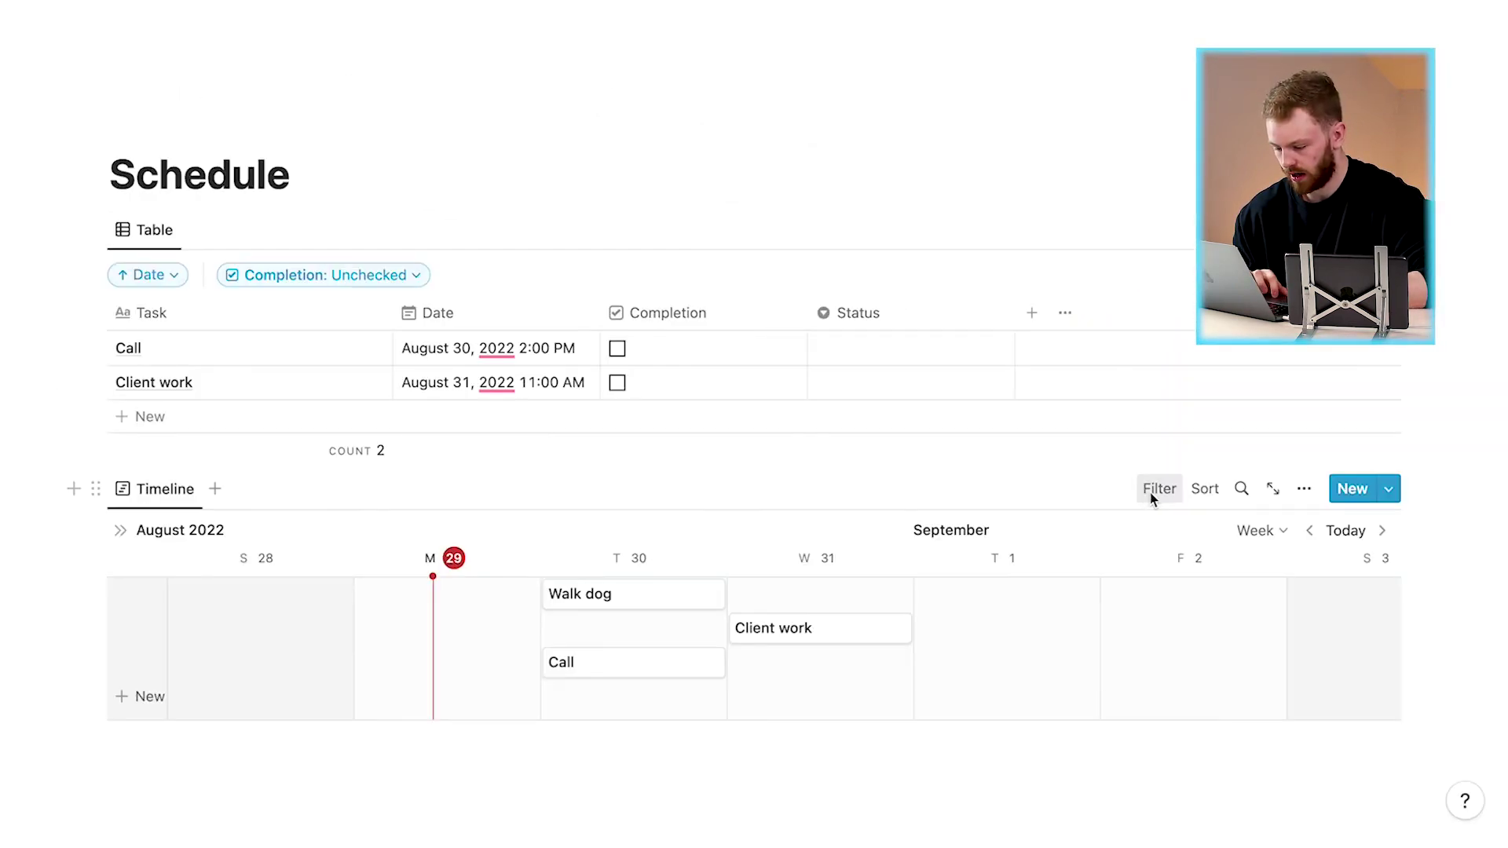
pyautogui.click(1152, 490)
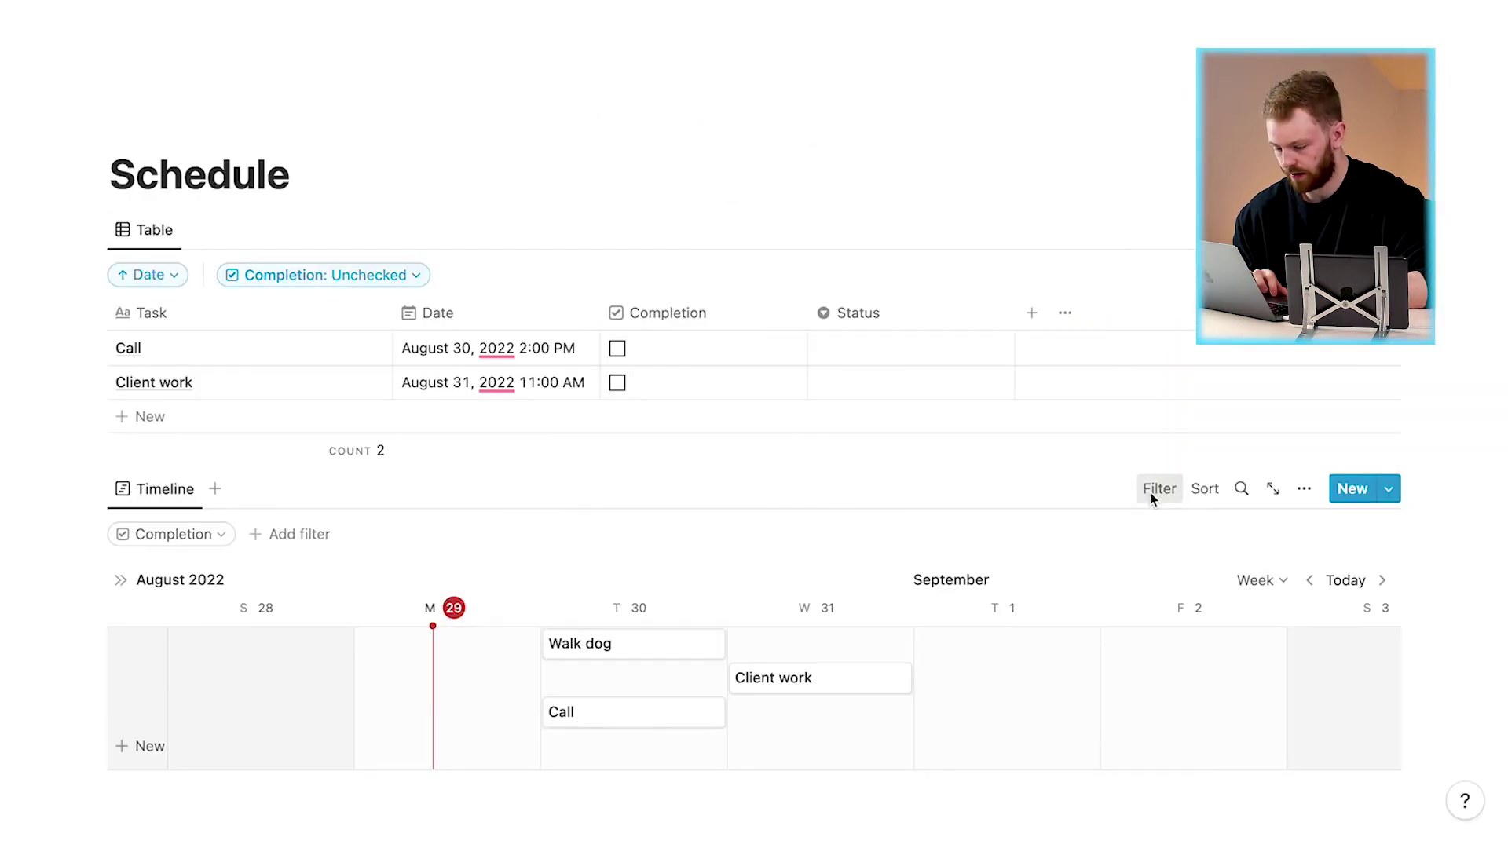
pyautogui.click(215, 537)
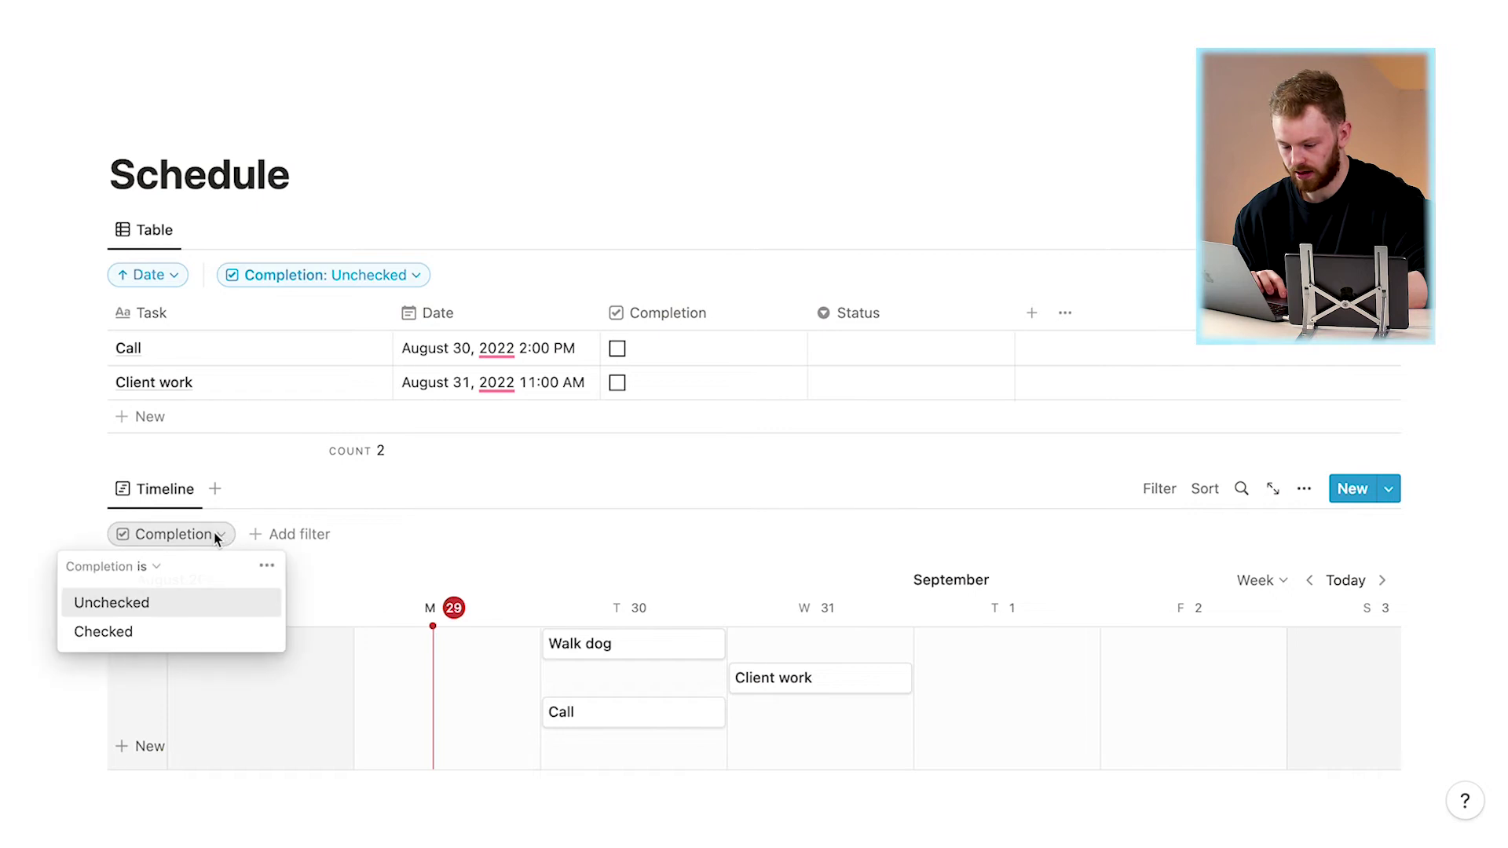
pyautogui.click(188, 611)
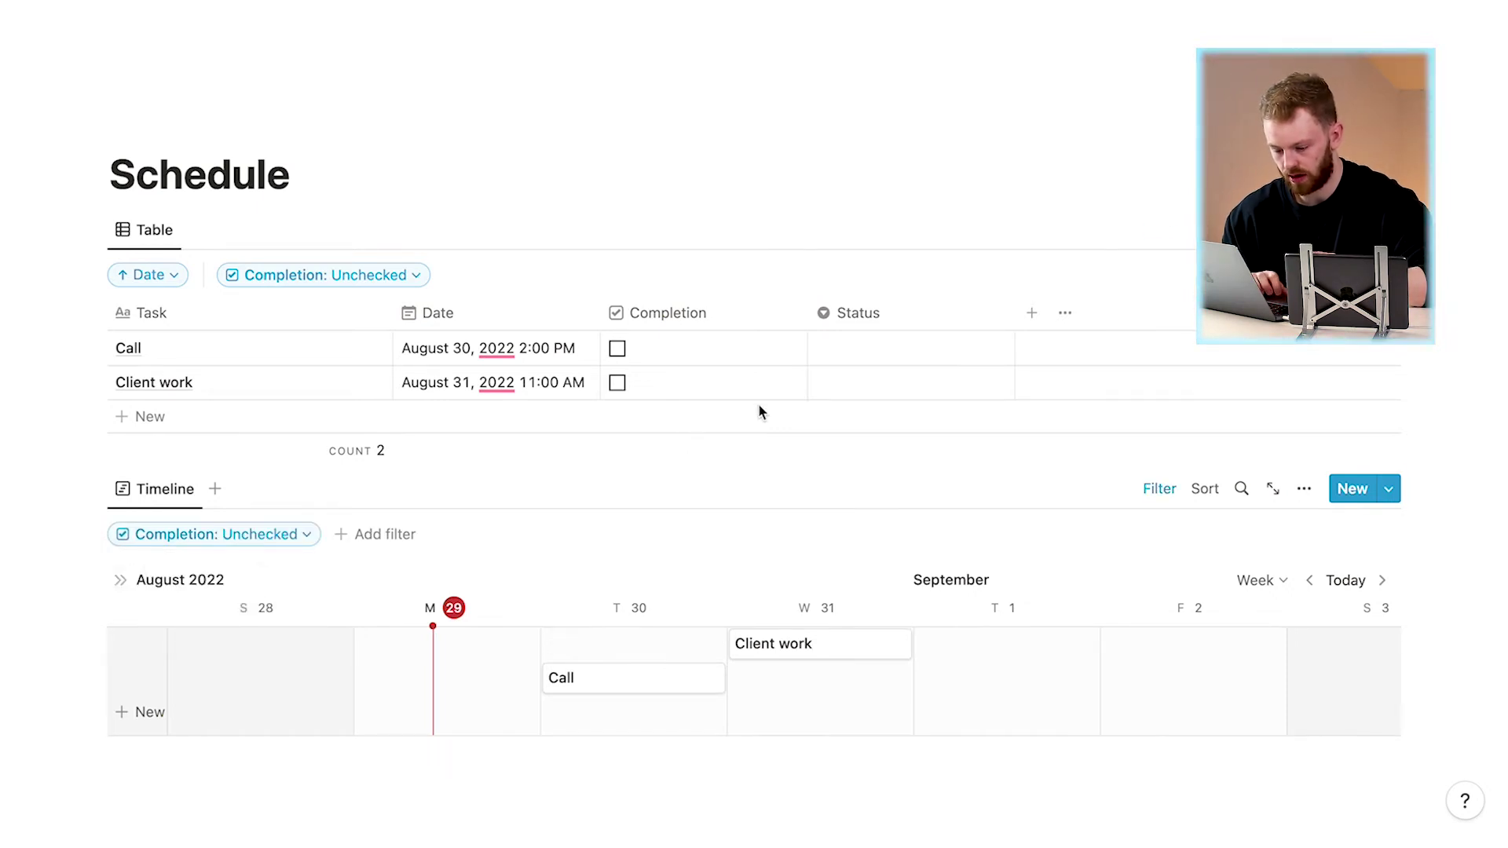
pyautogui.click(301, 534)
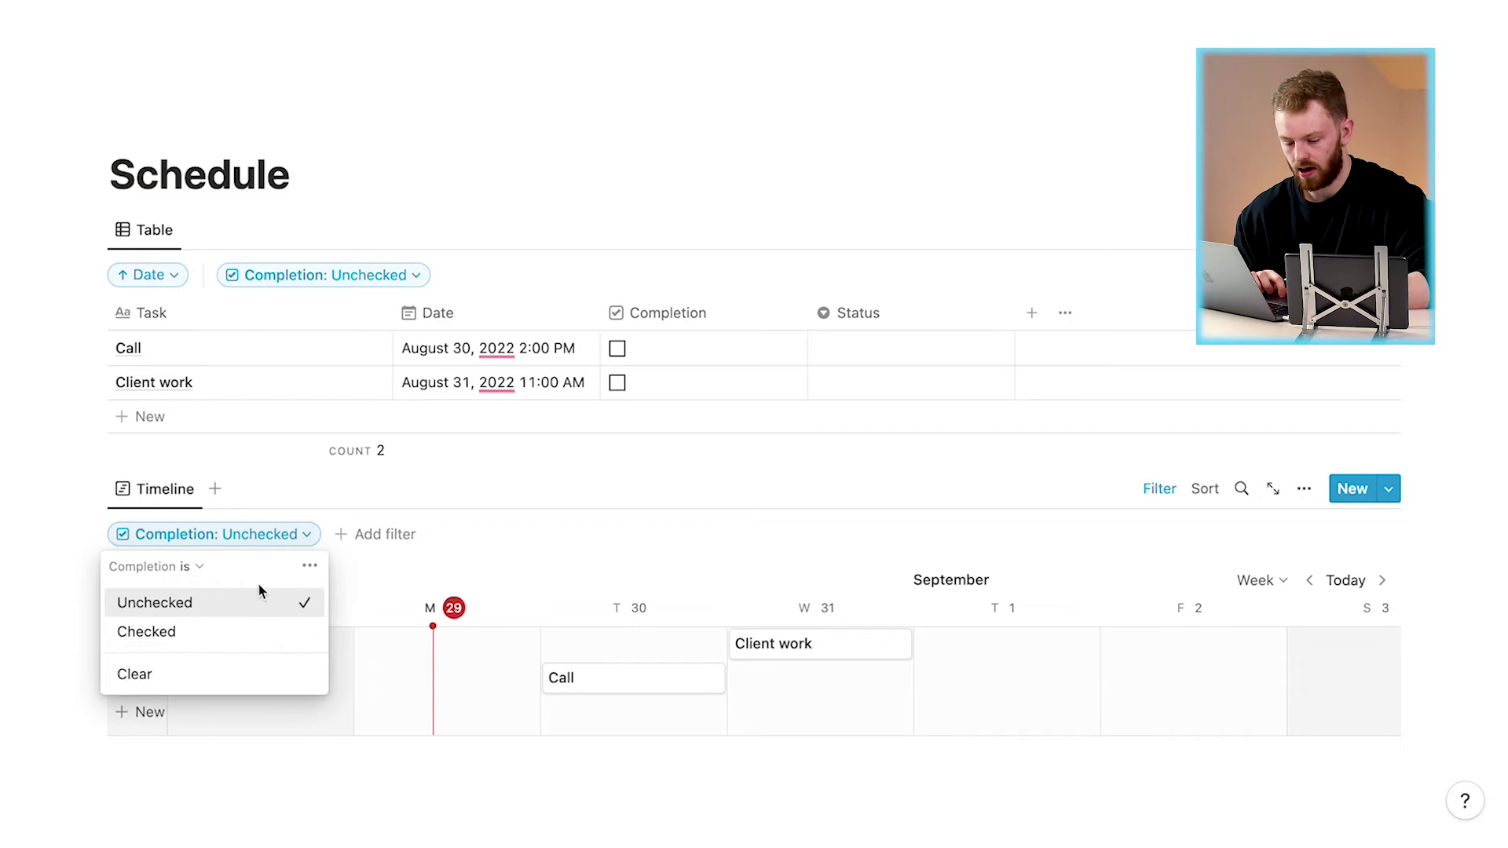
pyautogui.click(221, 633)
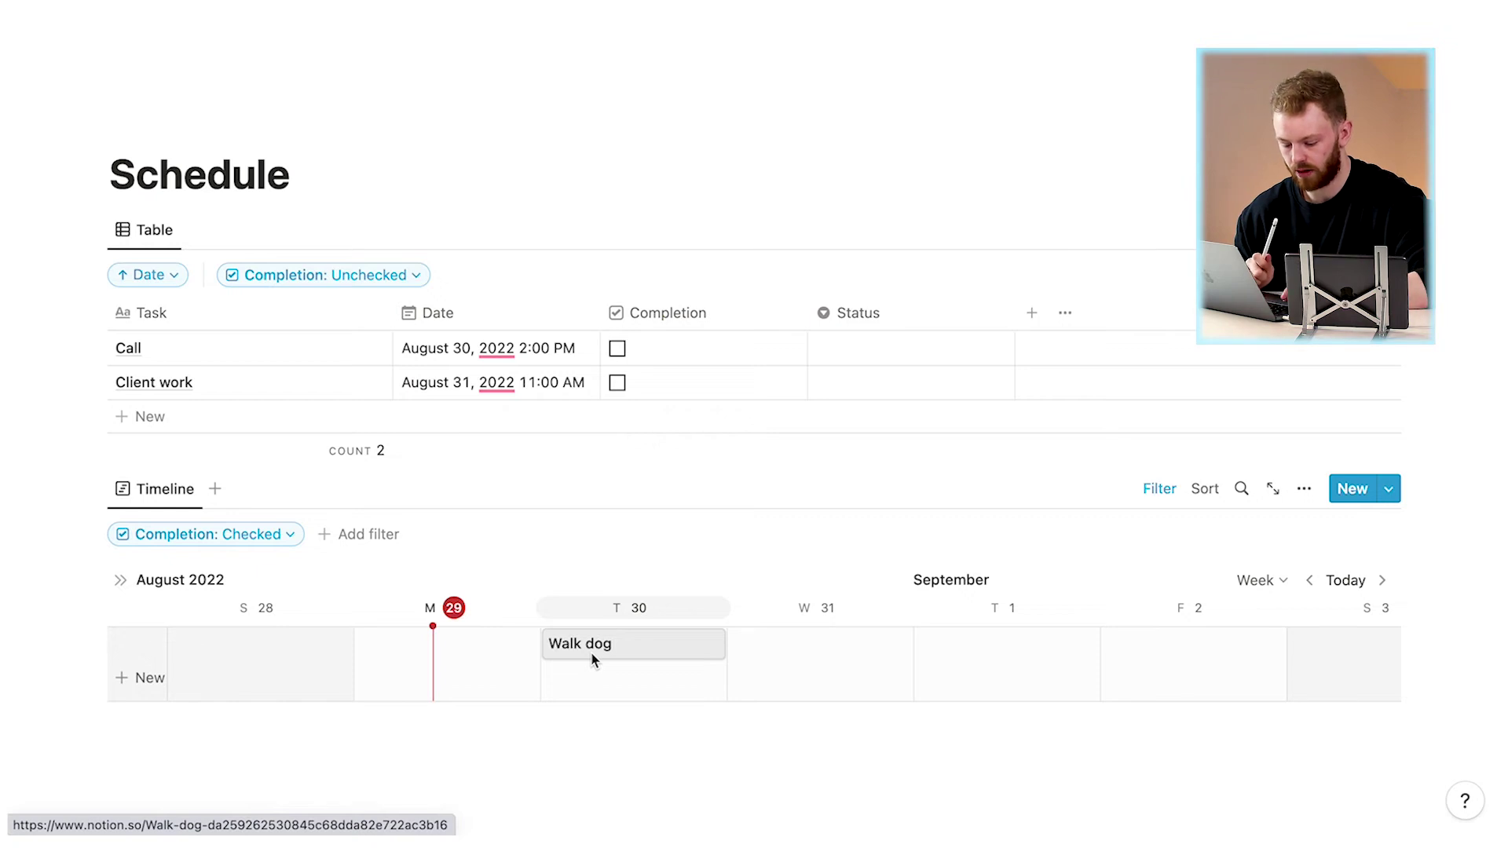
pyautogui.hotkey('ctrl', 'z')
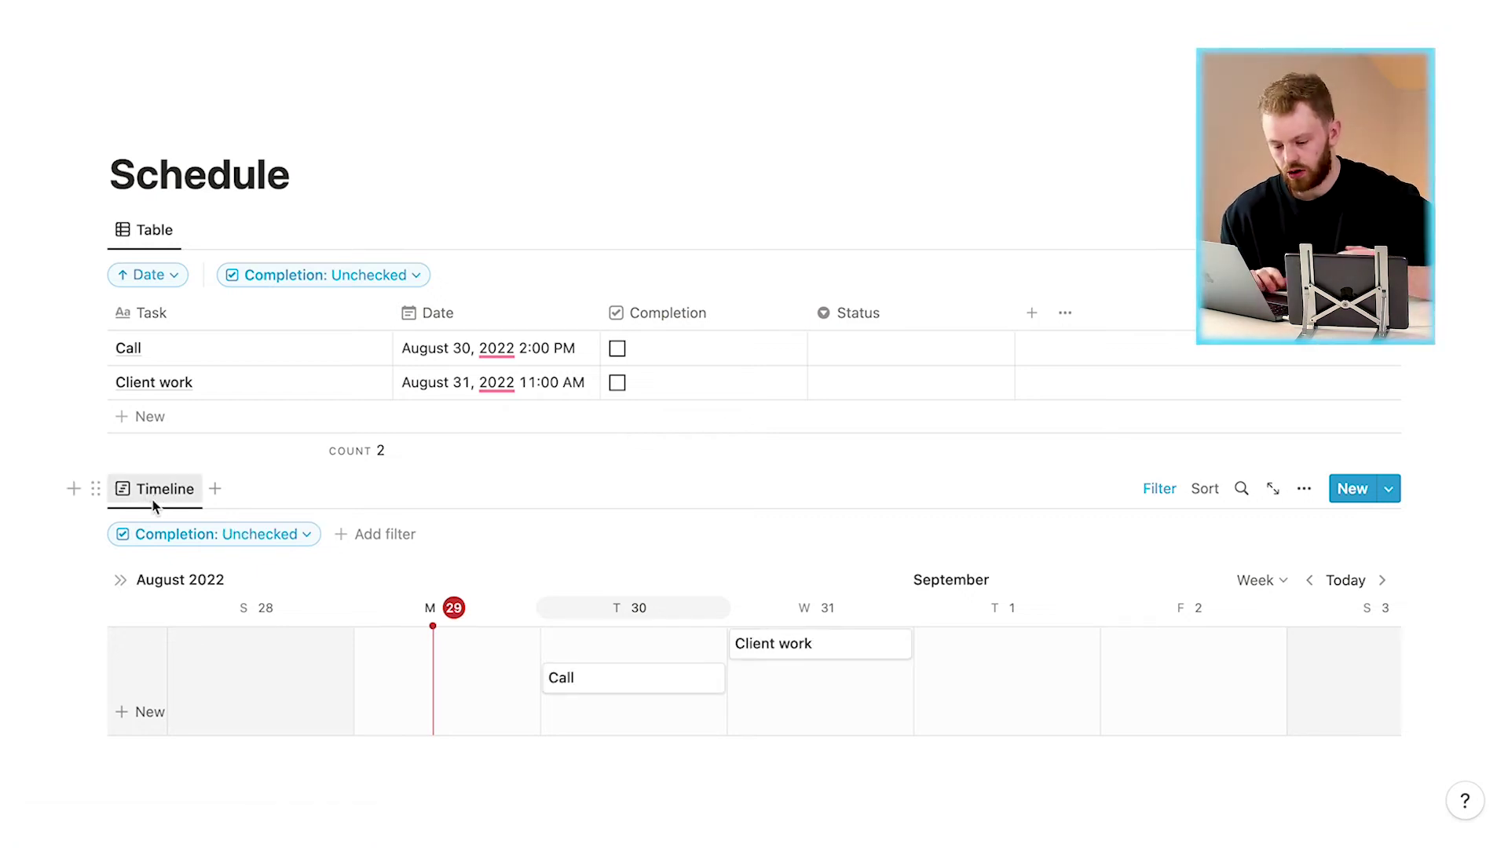
# Insert a linked view of the schedule database below the timeline via /linked.
pyautogui.click(72, 489)
pyautogui.write('linked')
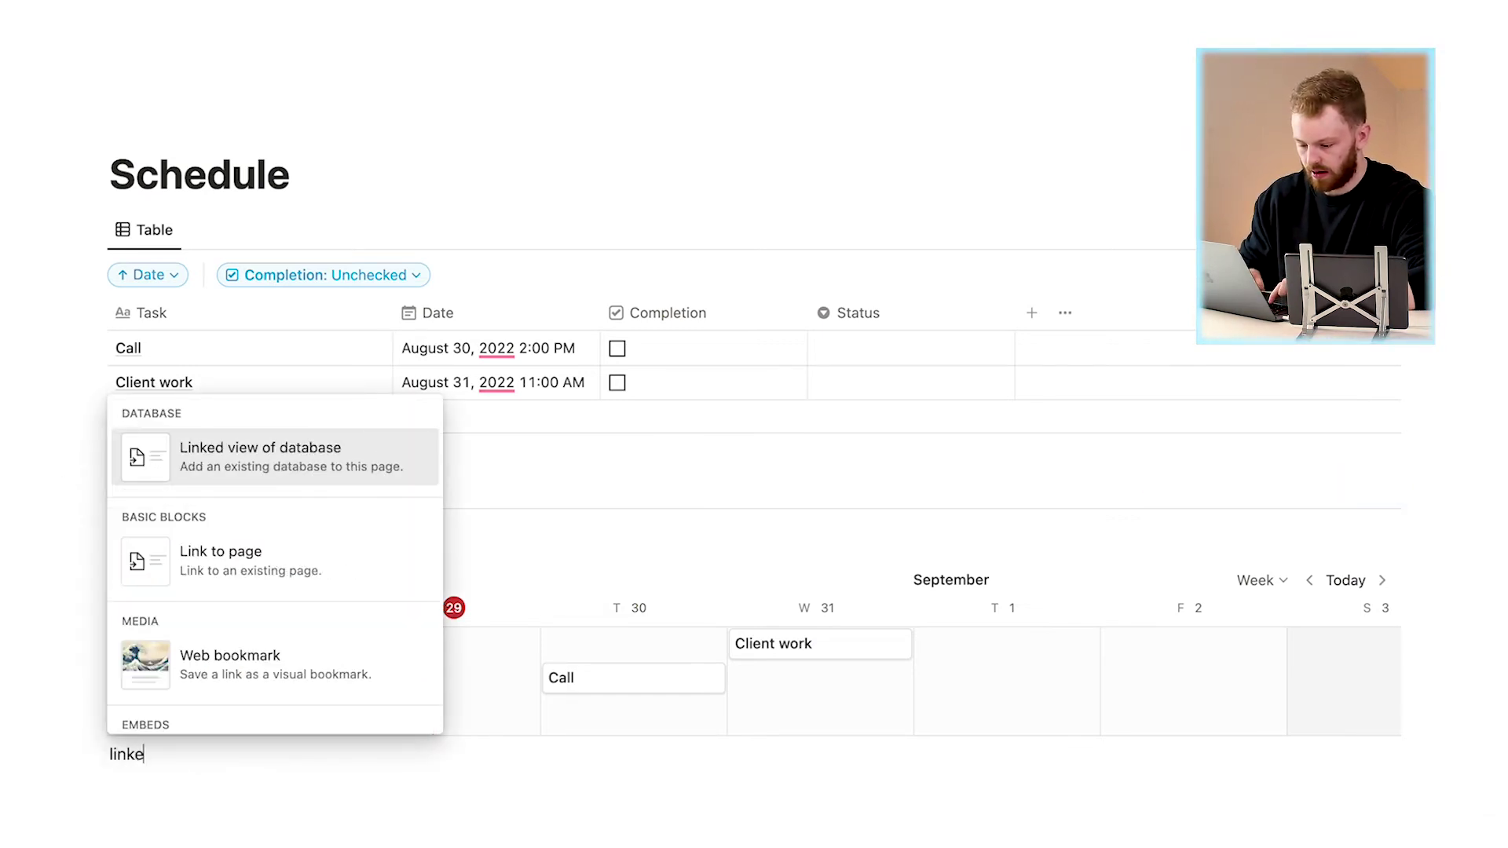
pyautogui.press('Return')
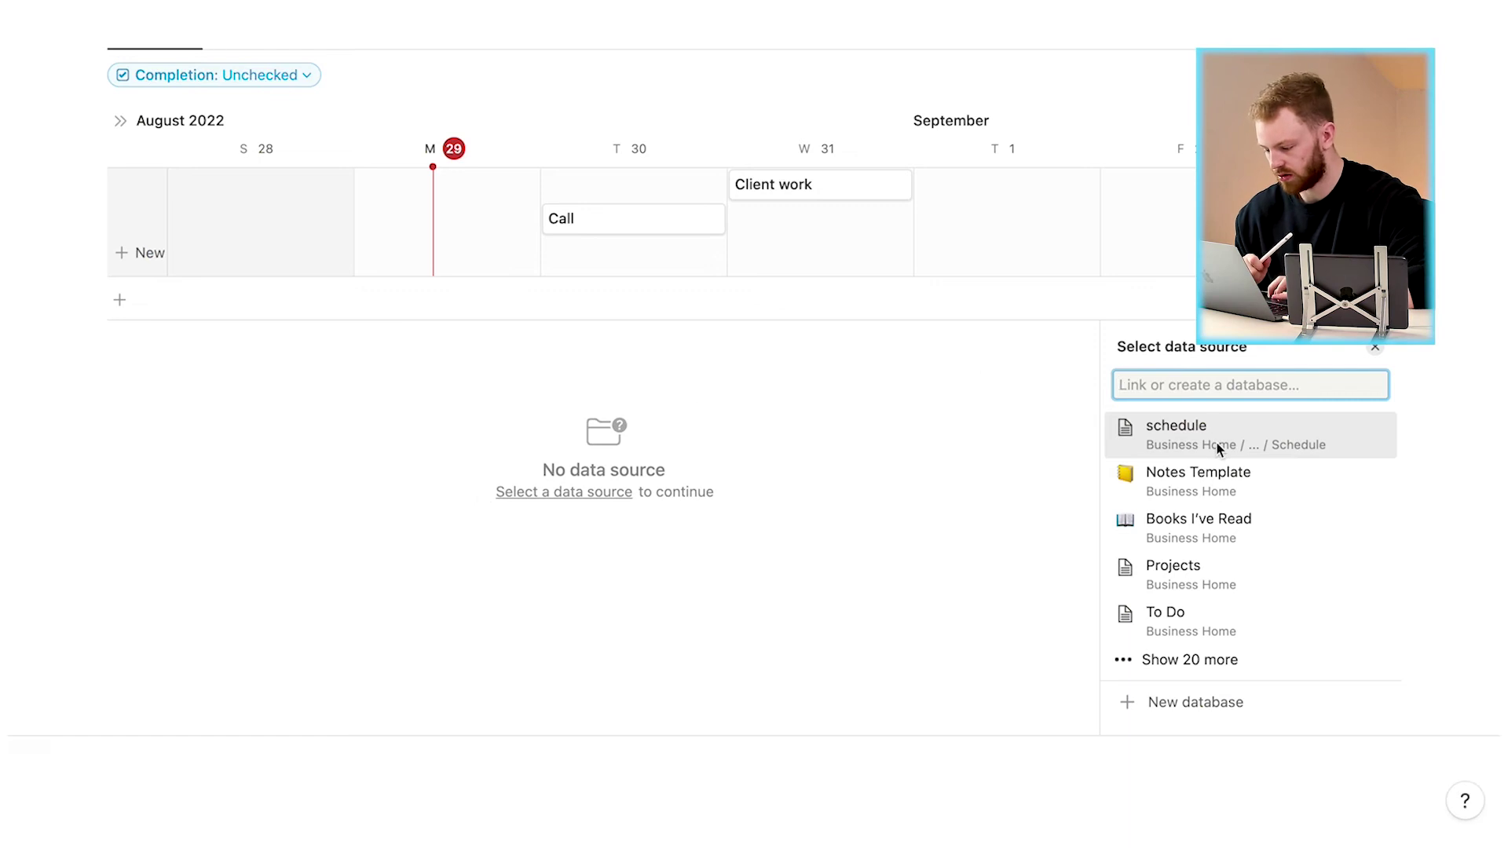
pyautogui.click(1218, 443)
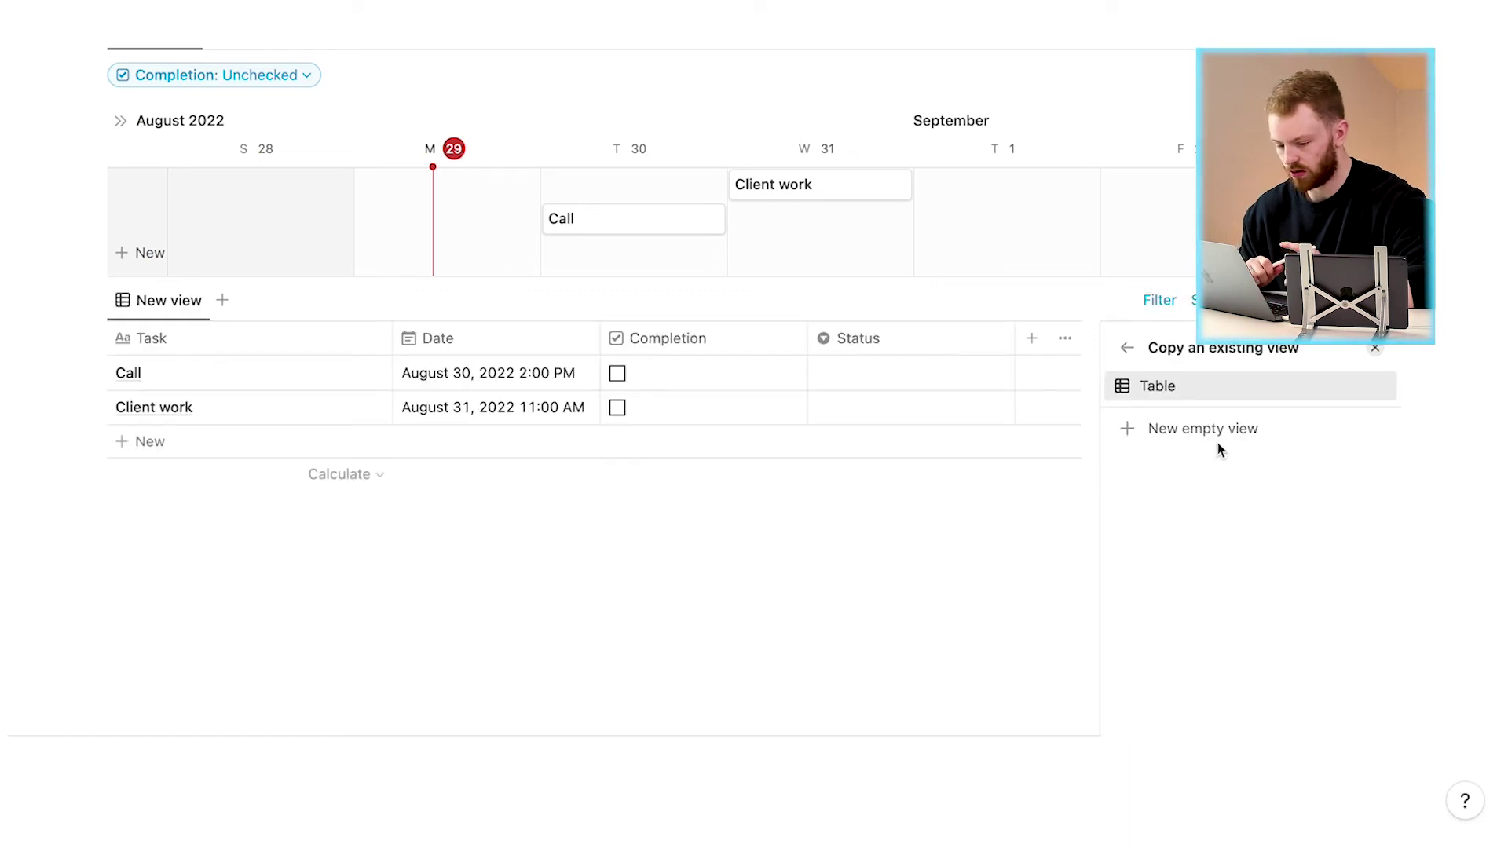
# Change the new linked view's layout to Timeline.
pyautogui.click(194, 311)
pyautogui.click(200, 369)
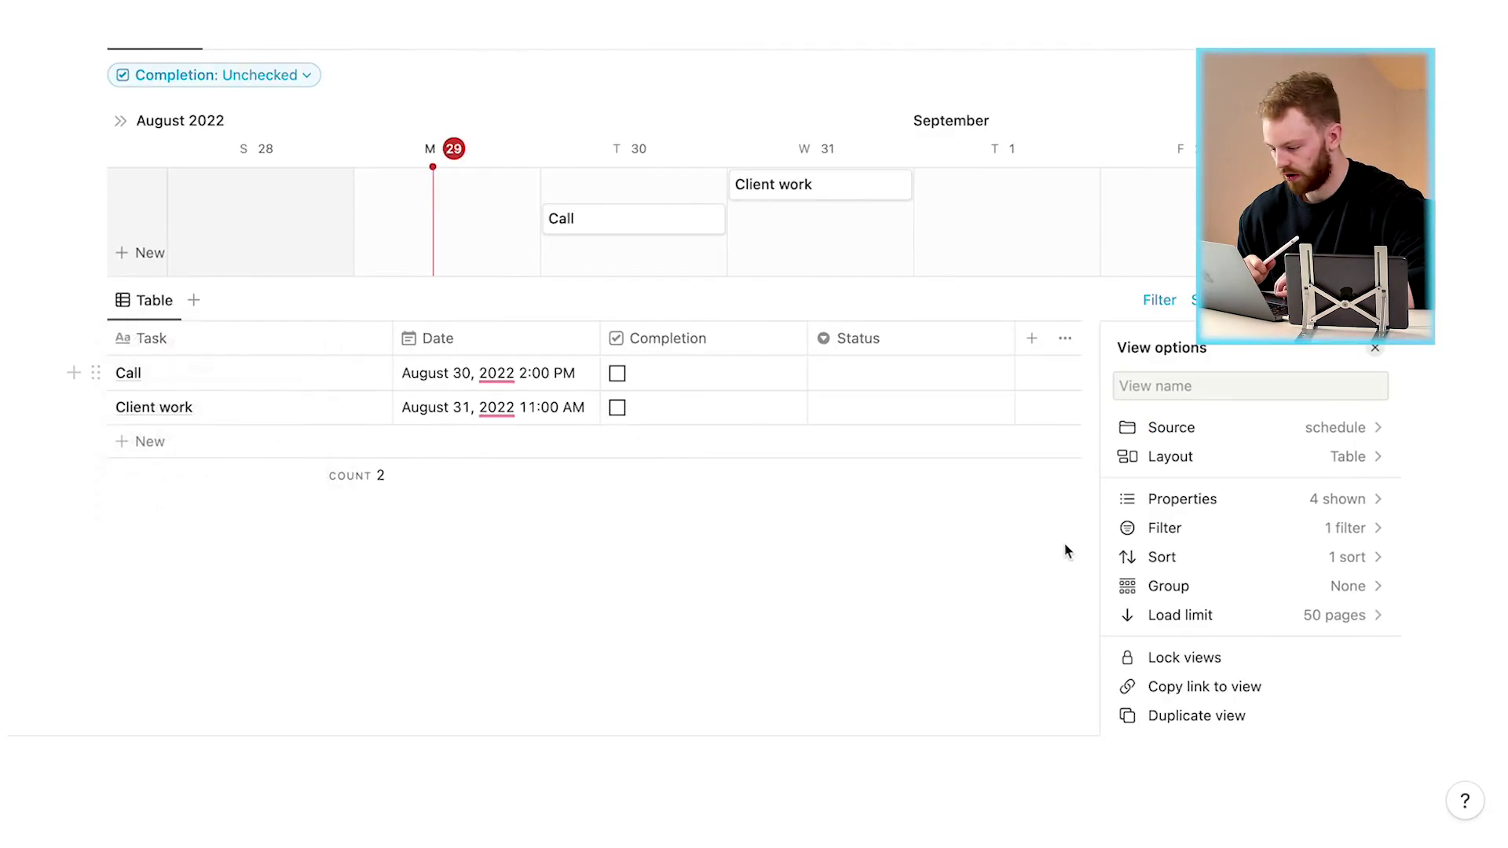
pyautogui.click(1381, 459)
pyautogui.click(1344, 406)
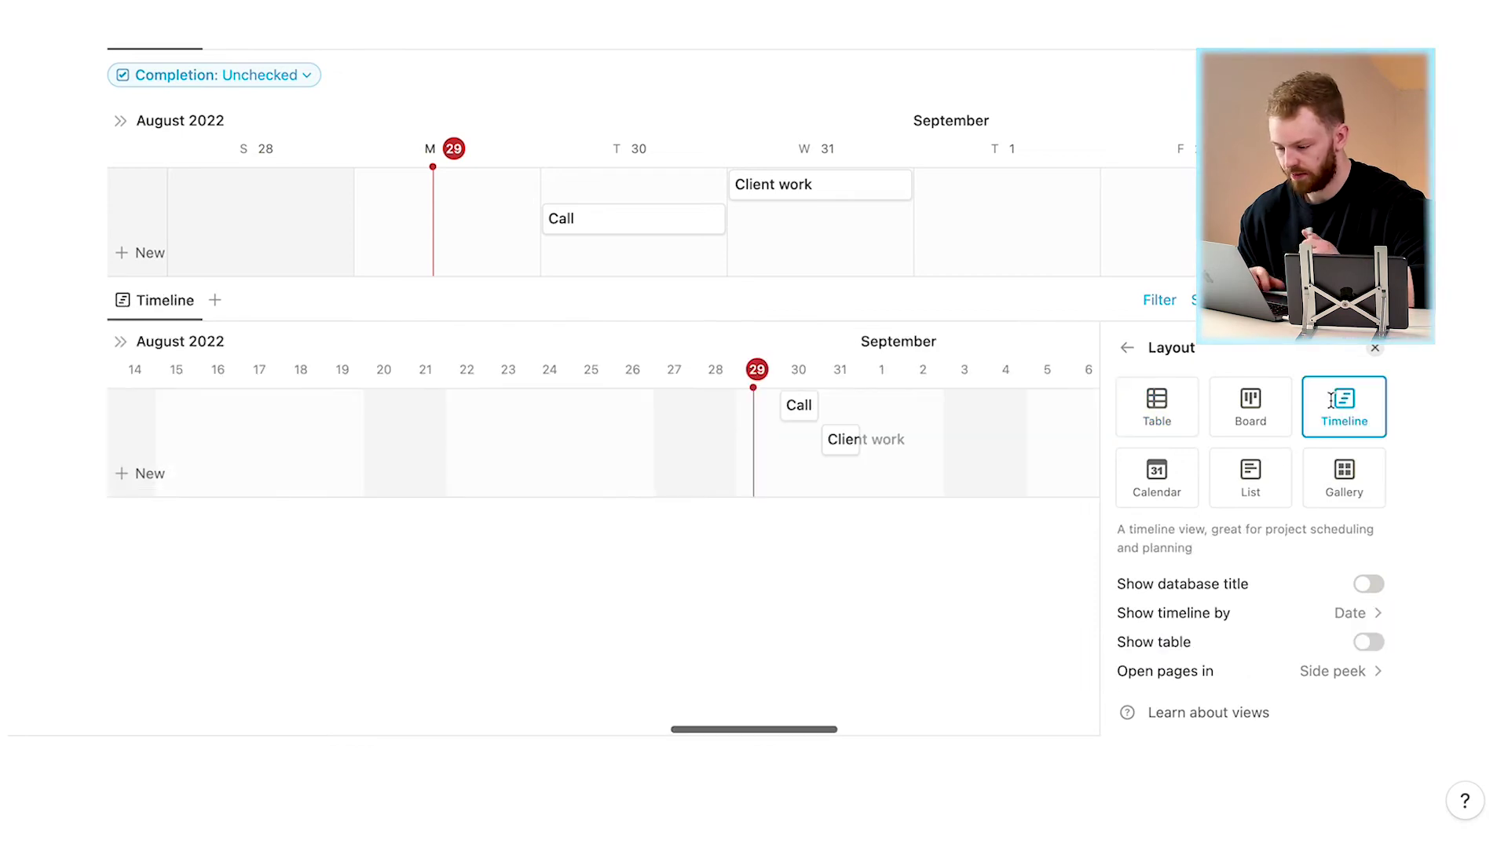
pyautogui.click(1025, 569)
pyautogui.scroll(3, 1026, 578)
# Set the lower timeline's time scale to Day.
pyautogui.click(1252, 275)
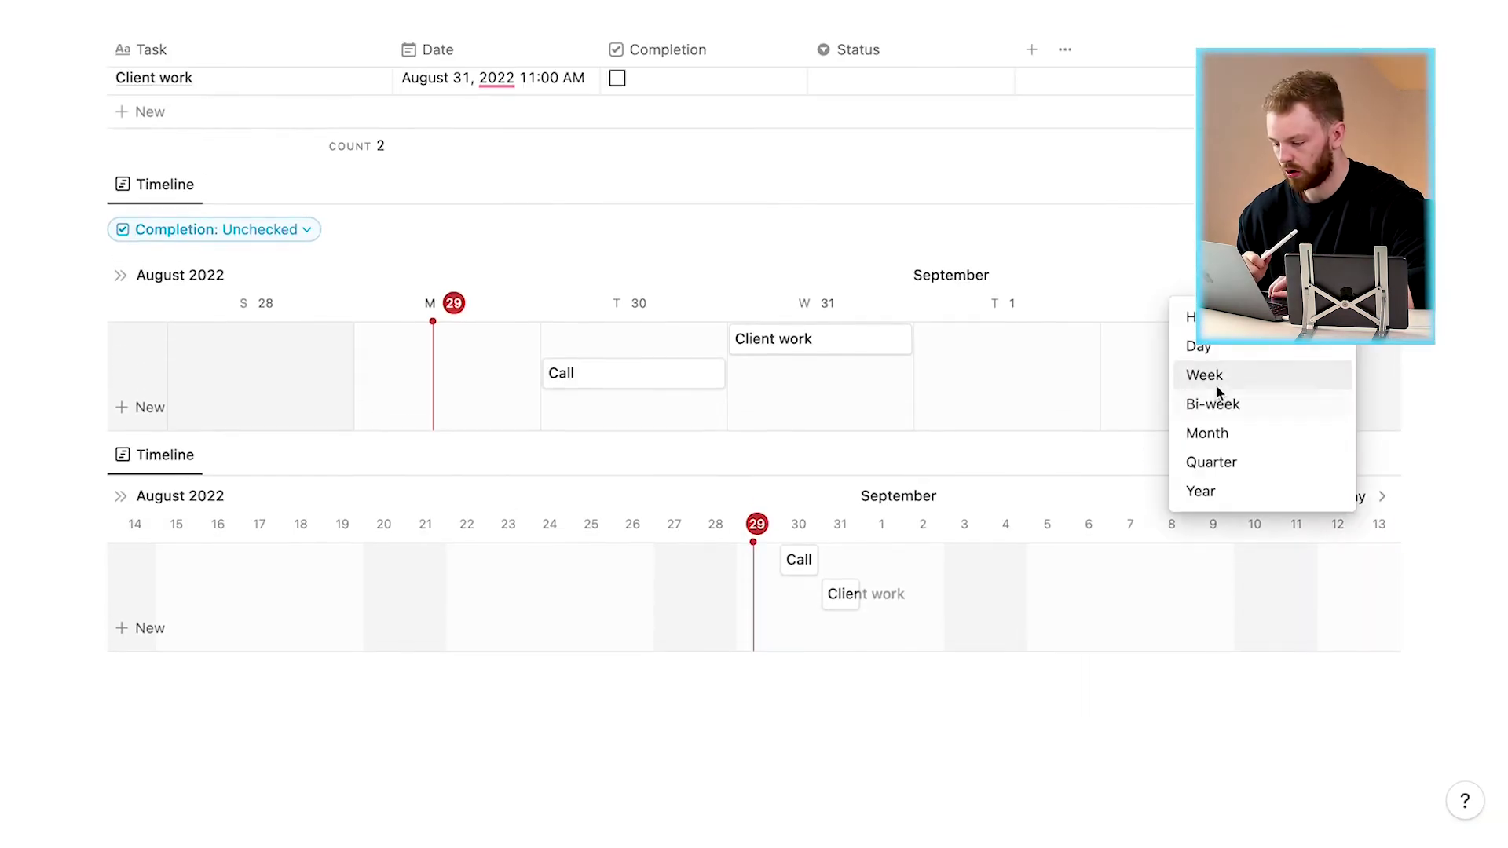
pyautogui.click(1219, 377)
pyautogui.click(1255, 506)
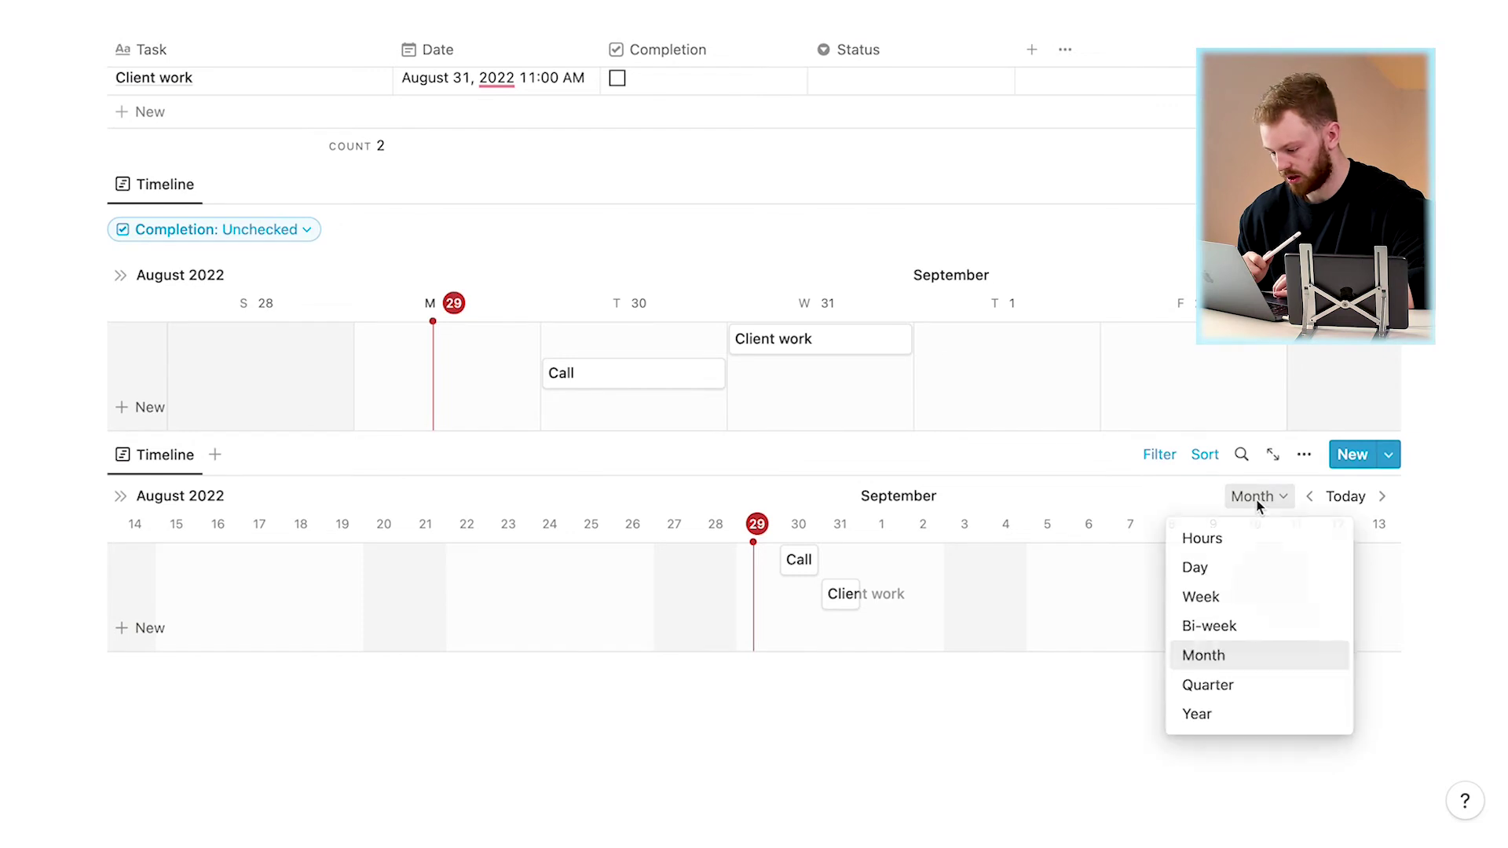
pyautogui.click(1220, 566)
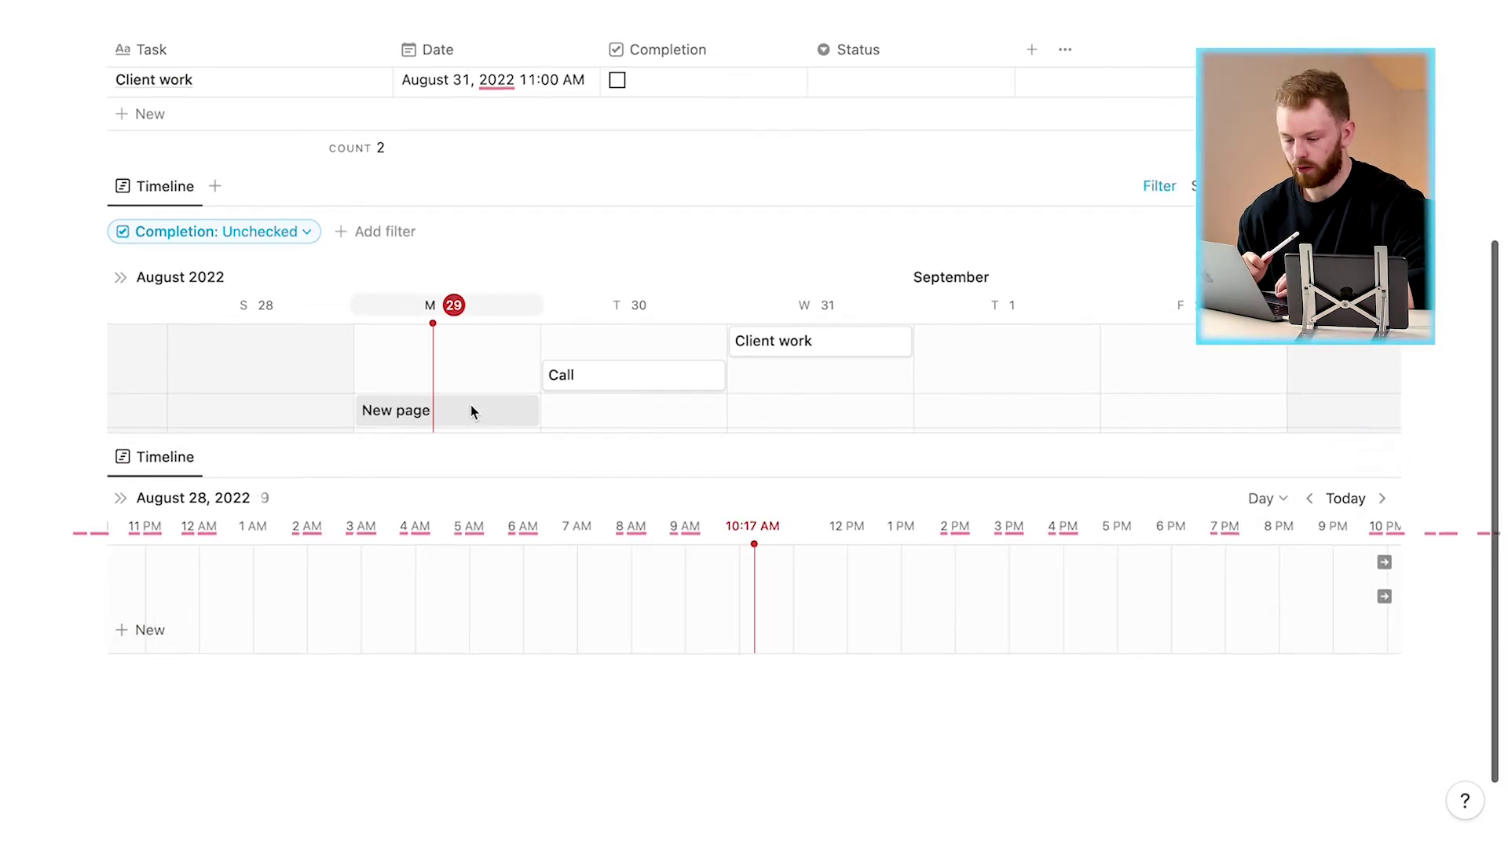
pyautogui.scroll(5, 471, 411)
pyautogui.click(217, 378)
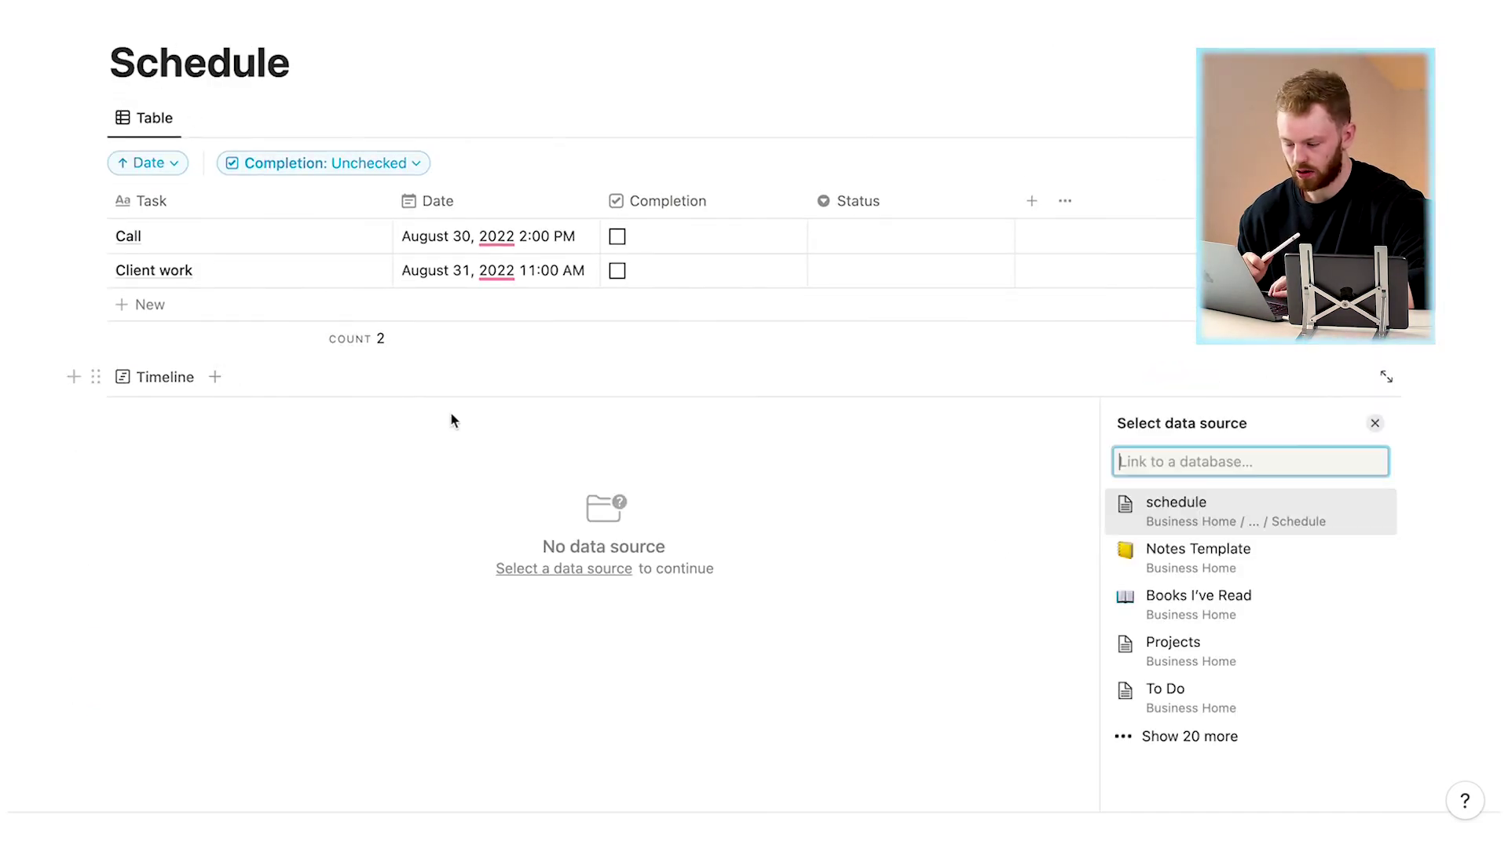
pyautogui.click(1199, 514)
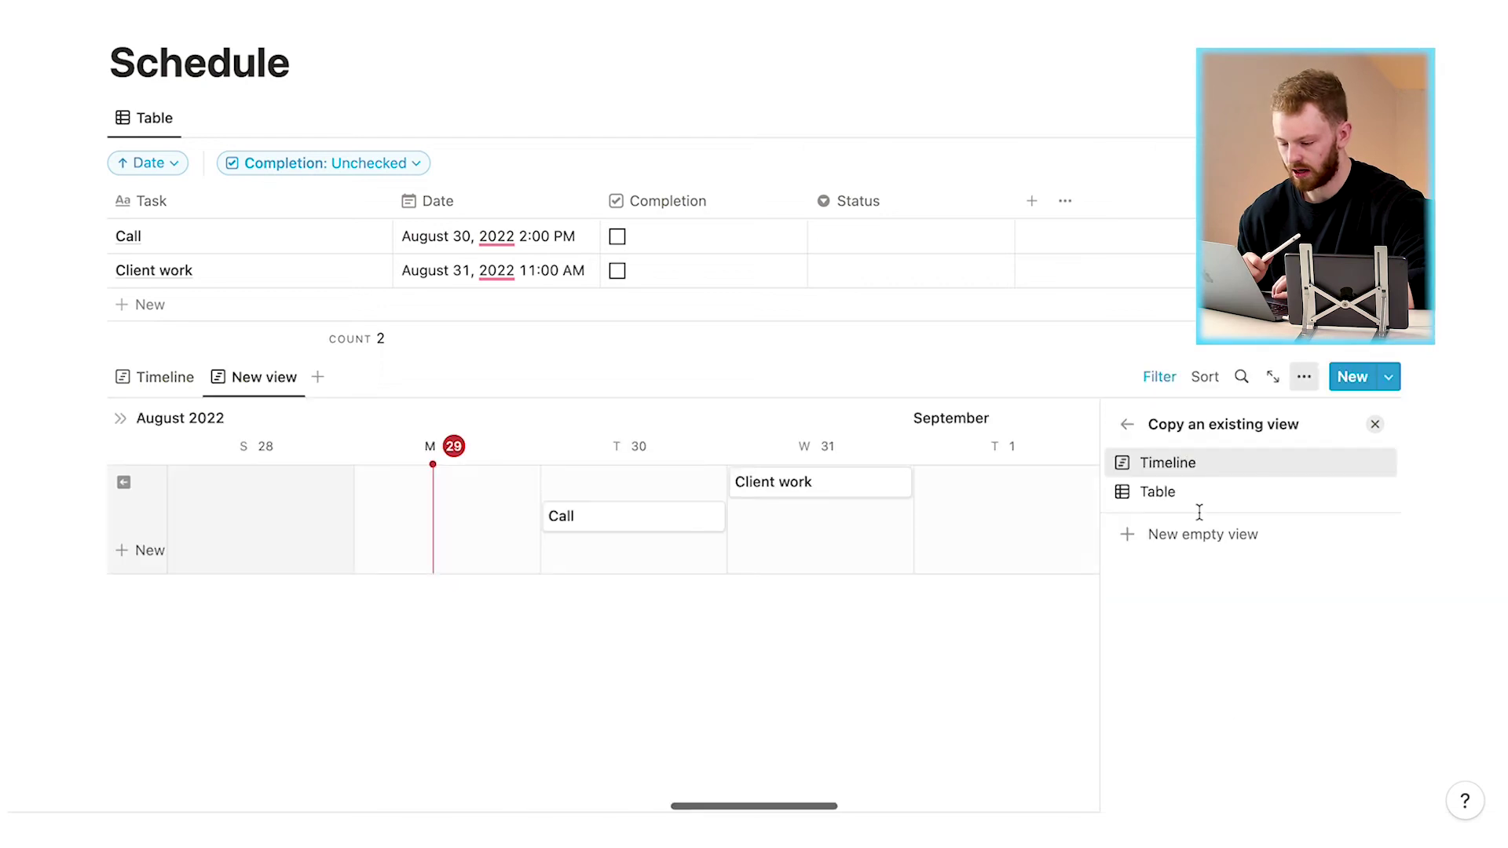
pyautogui.click(1174, 465)
pyautogui.press('Escape')
pyautogui.click(1256, 418)
pyautogui.click(1237, 490)
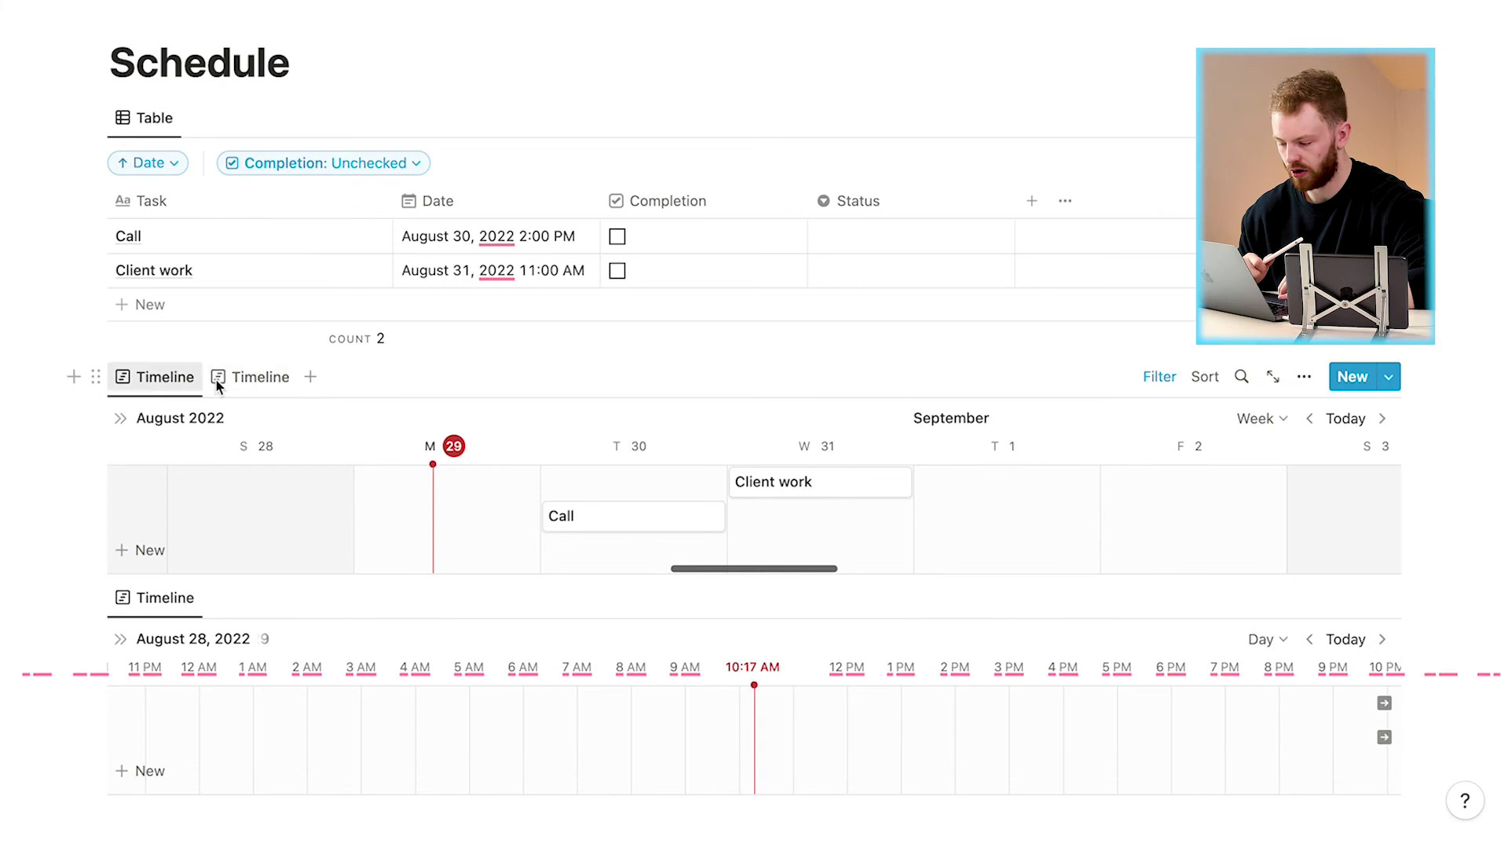
pyautogui.click(157, 379)
pyautogui.click(275, 376)
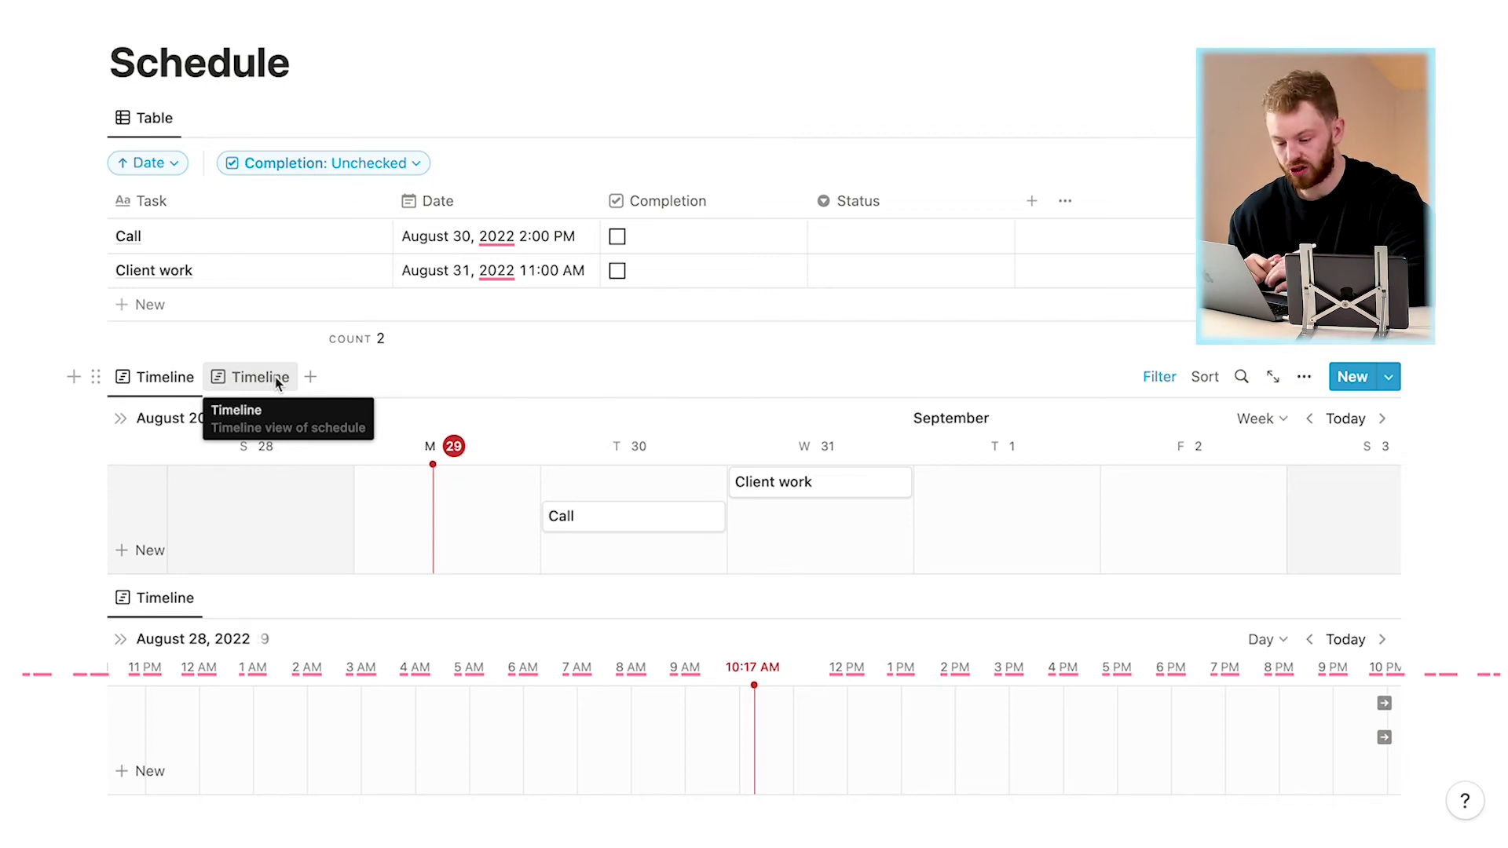
pyautogui.click(275, 378)
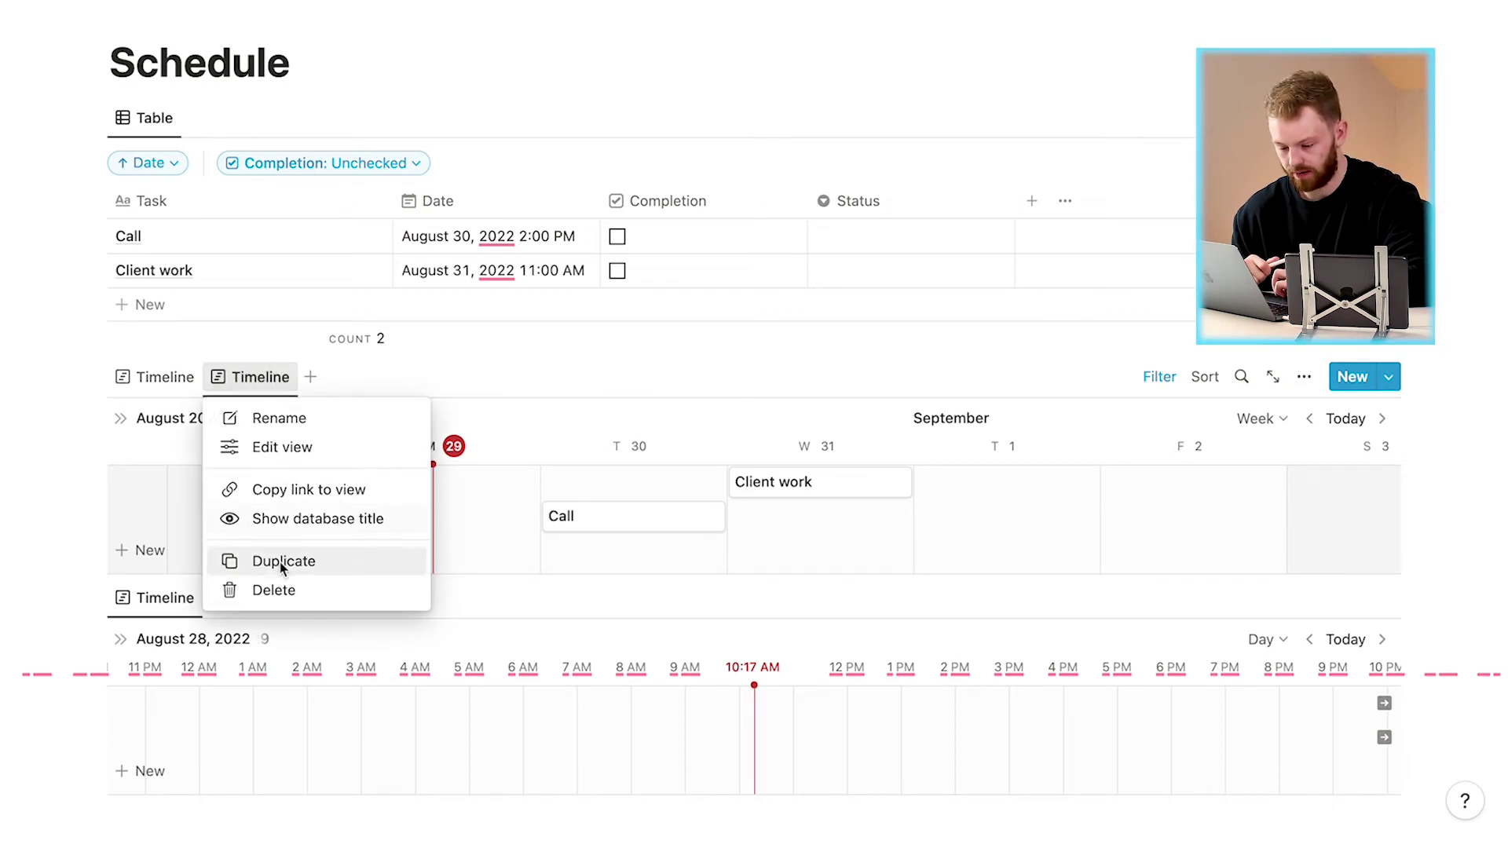
pyautogui.click(275, 590)
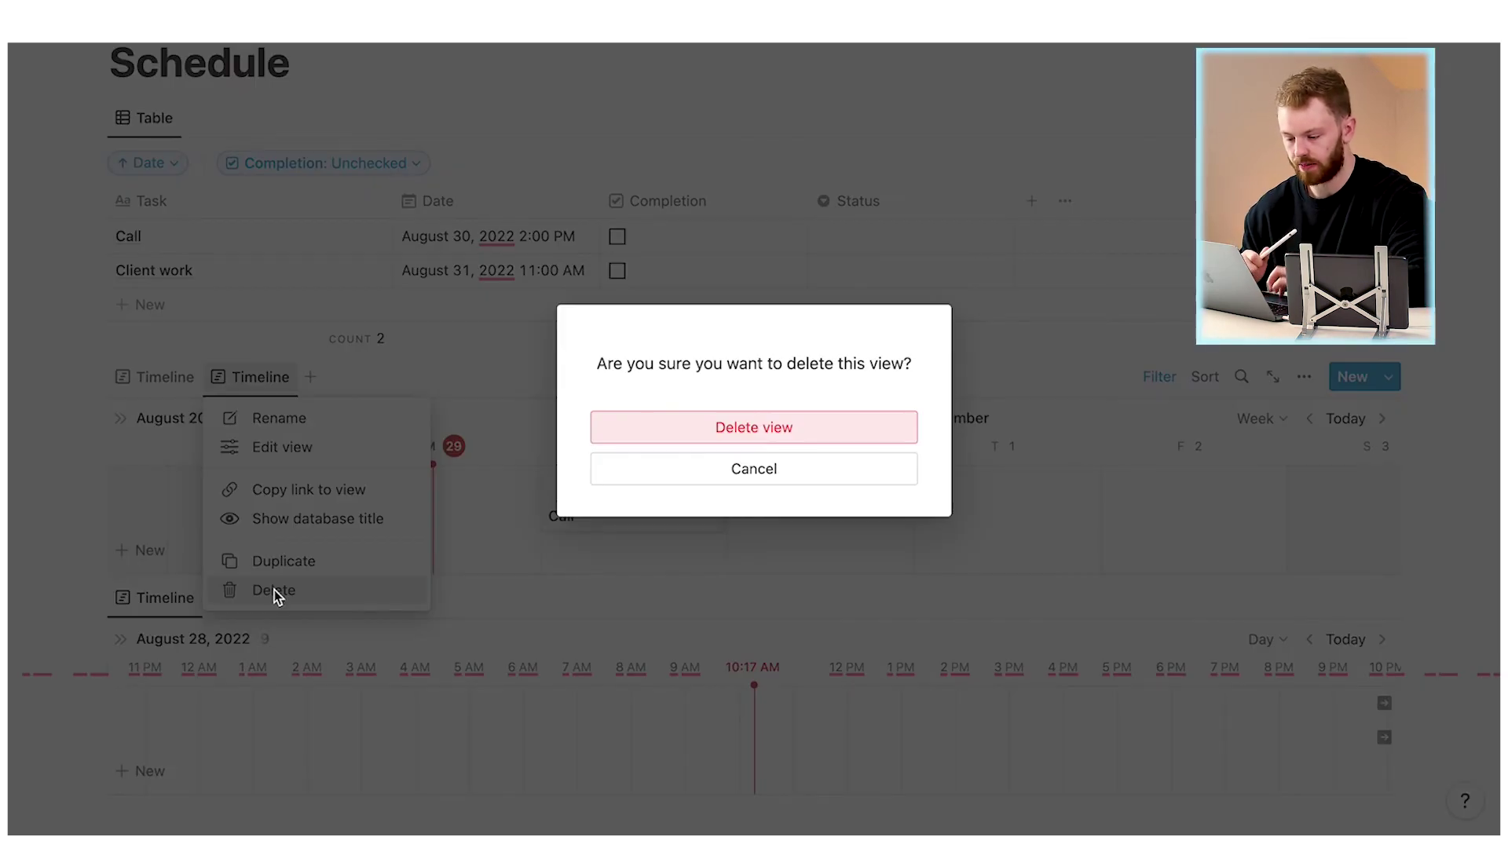
pyautogui.click(667, 434)
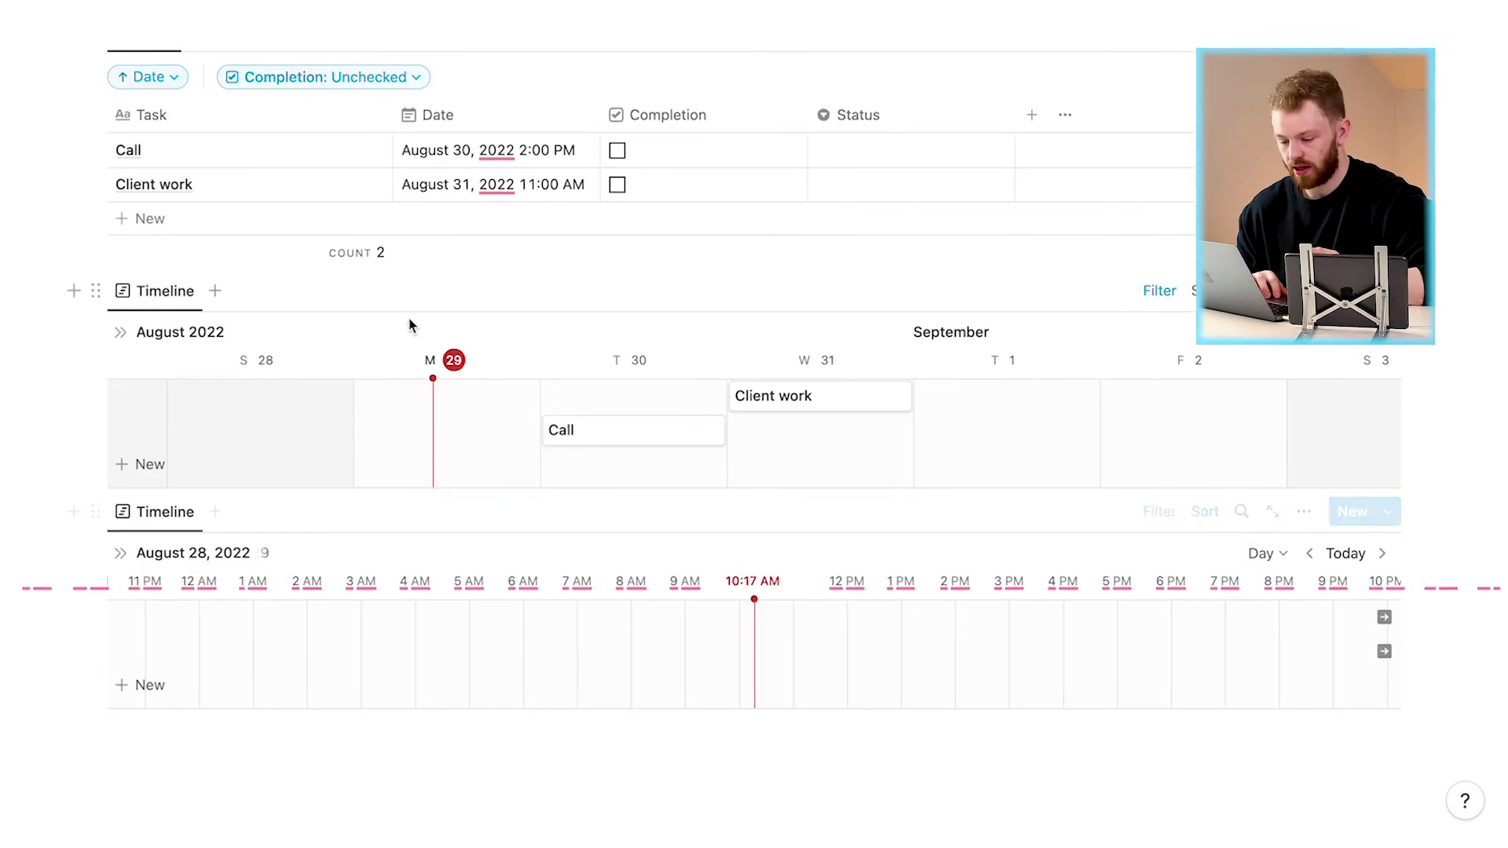
pyautogui.scroll(3, 411, 327)
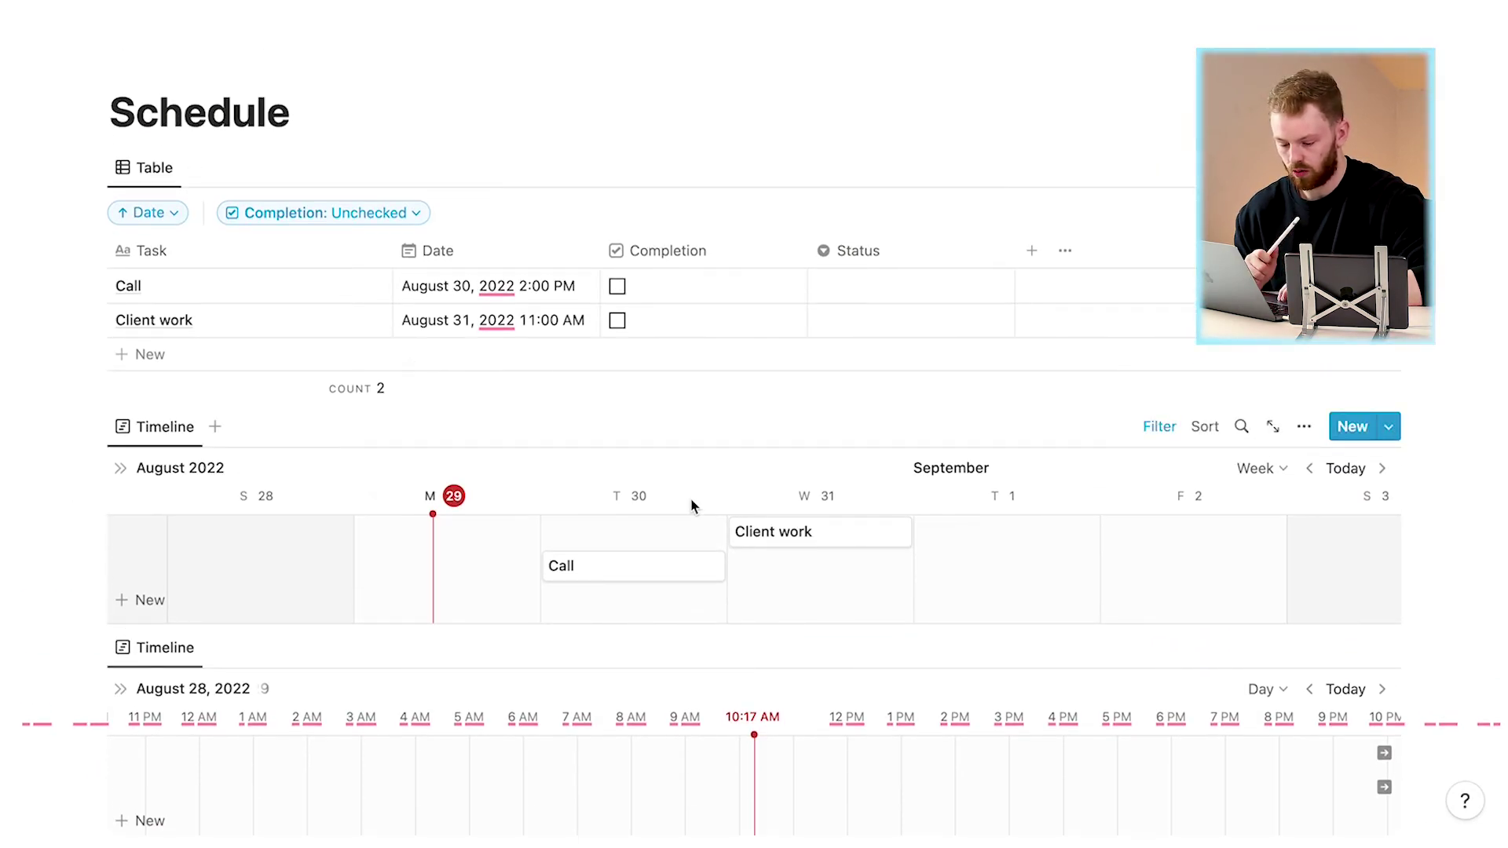
pyautogui.scroll(-4, 691, 506)
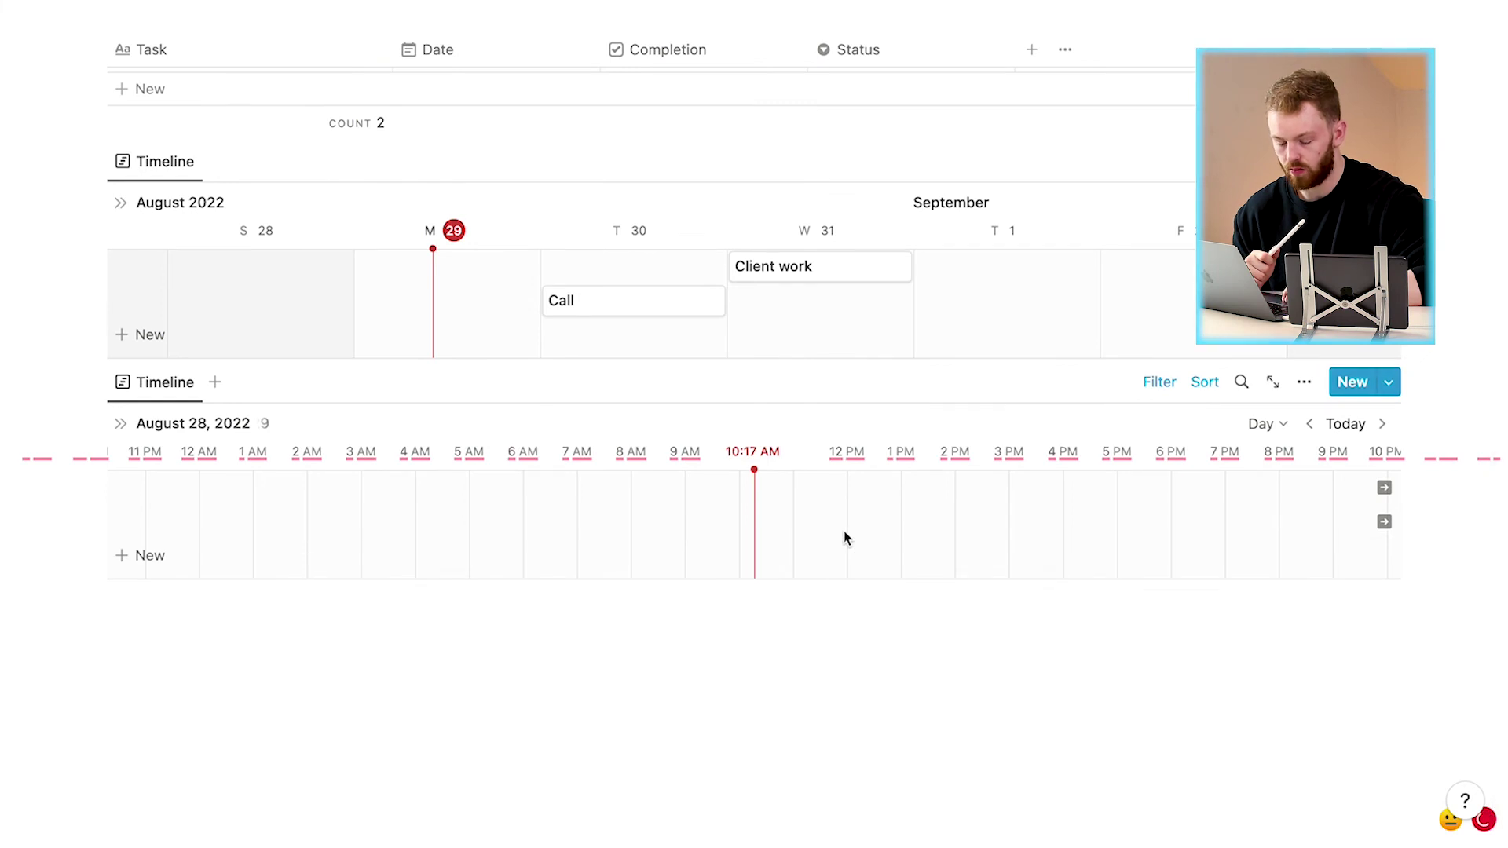
pyautogui.scroll(1, 834, 544)
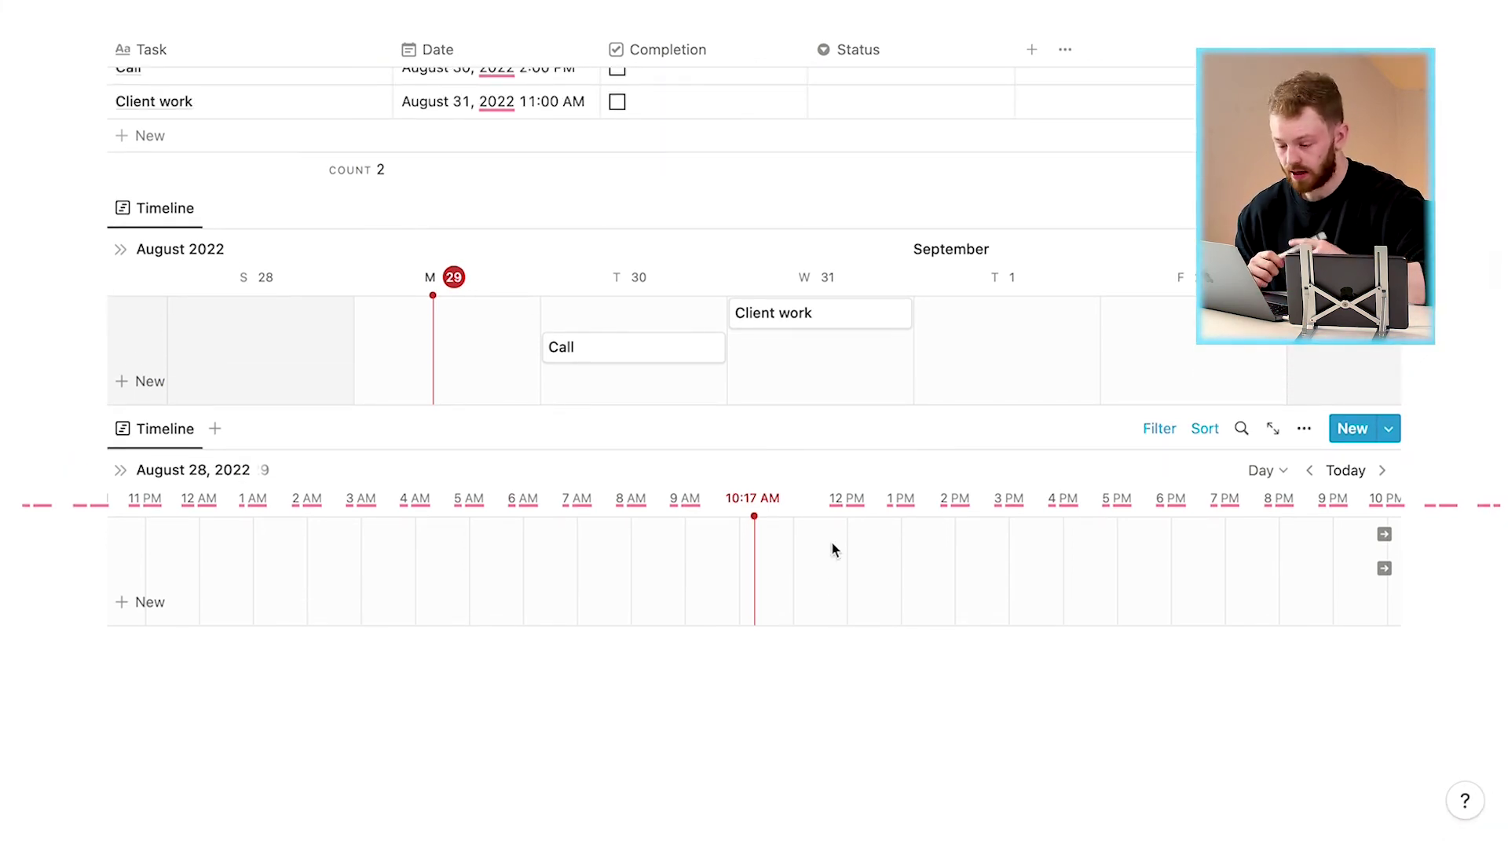
pyautogui.scroll(4, 831, 544)
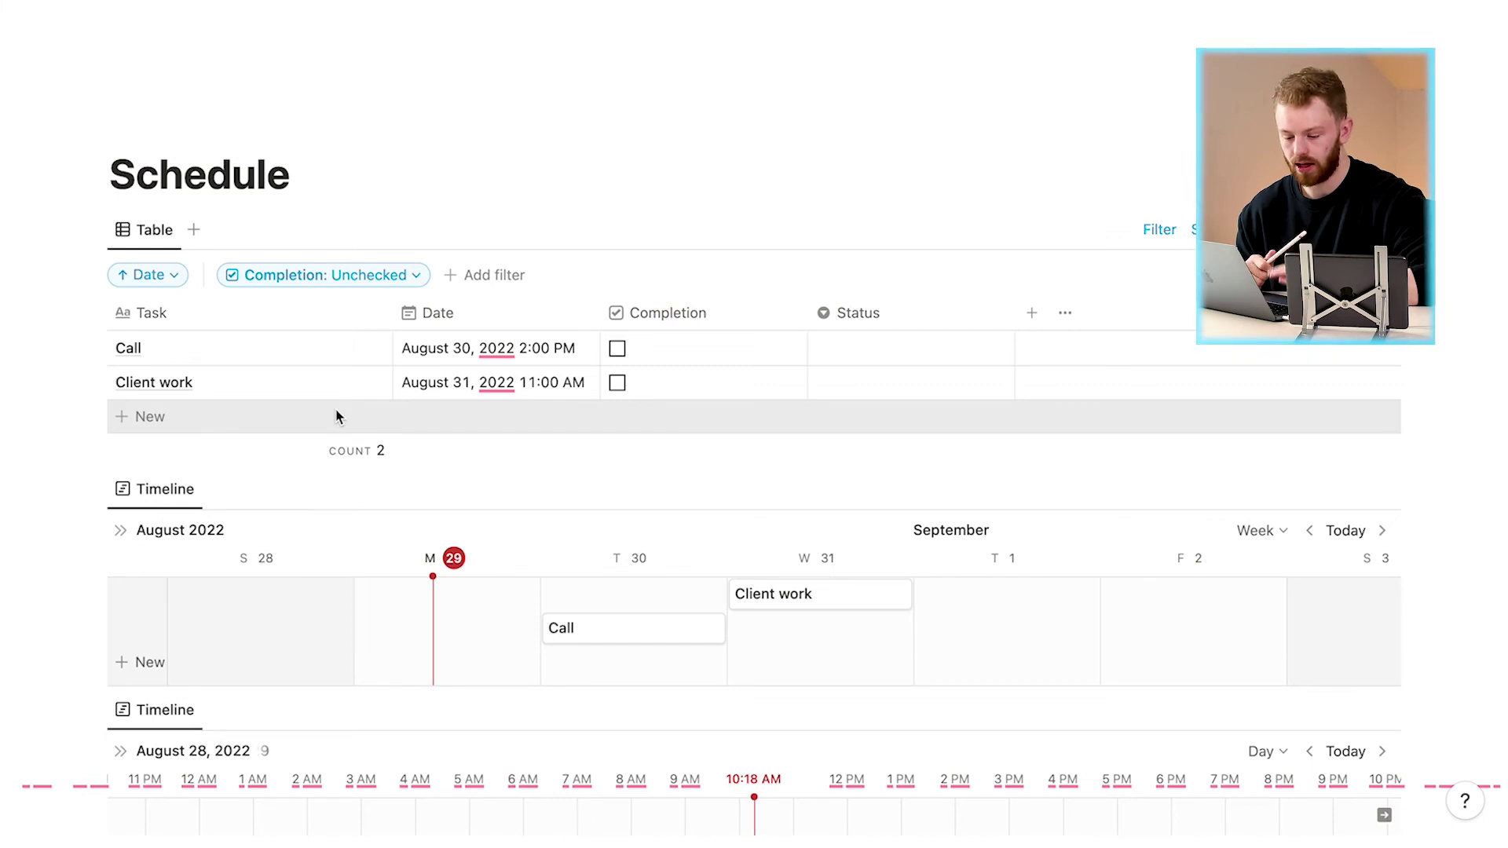
# Add a new 'Call' row dated September 1, 2022 at 10:00 AM.
pyautogui.click(167, 412)
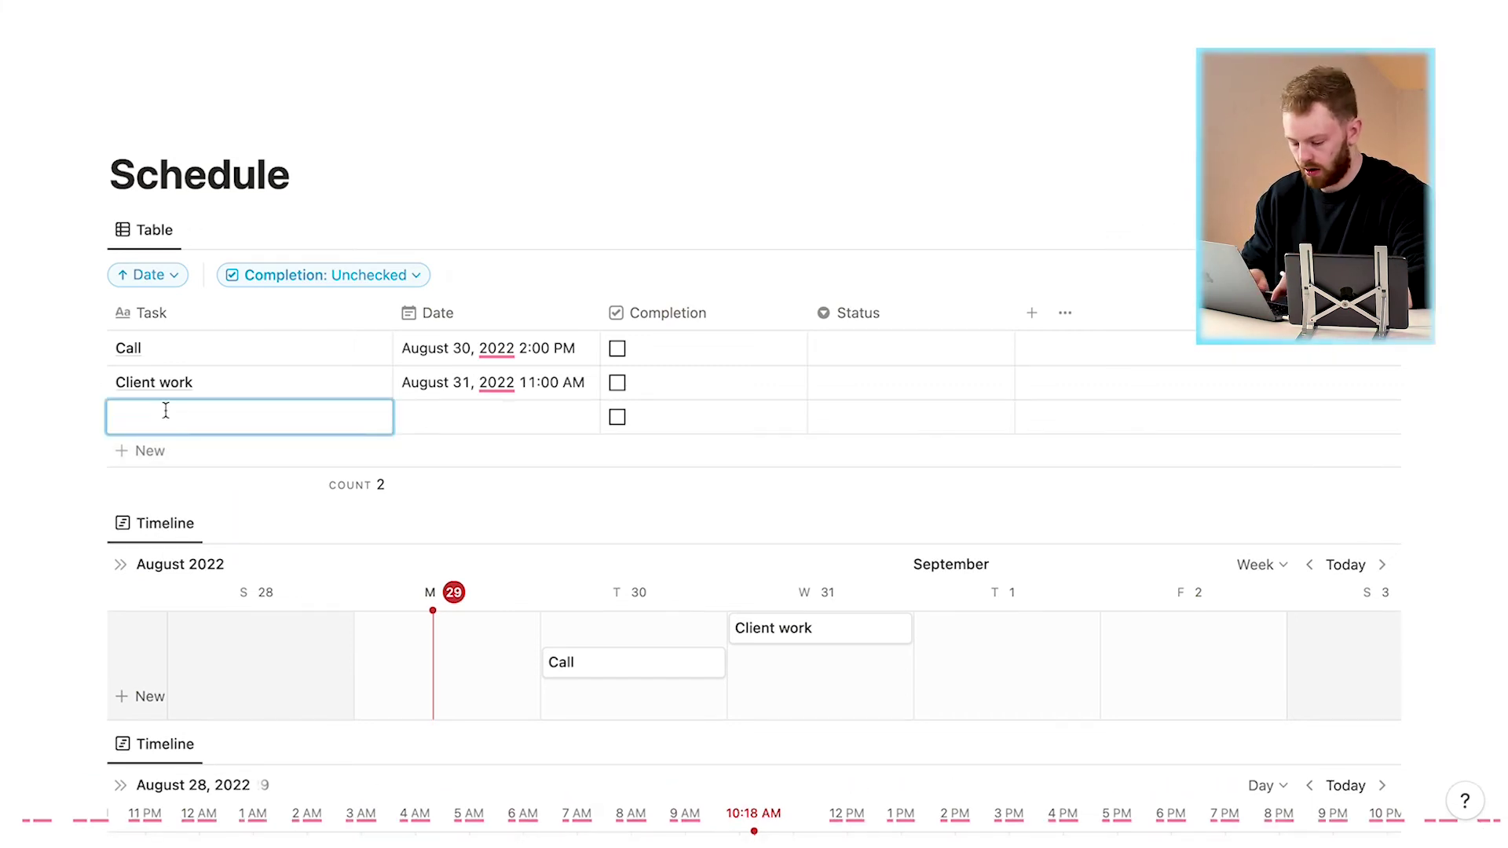
pyautogui.write('Call')
pyautogui.click(448, 417)
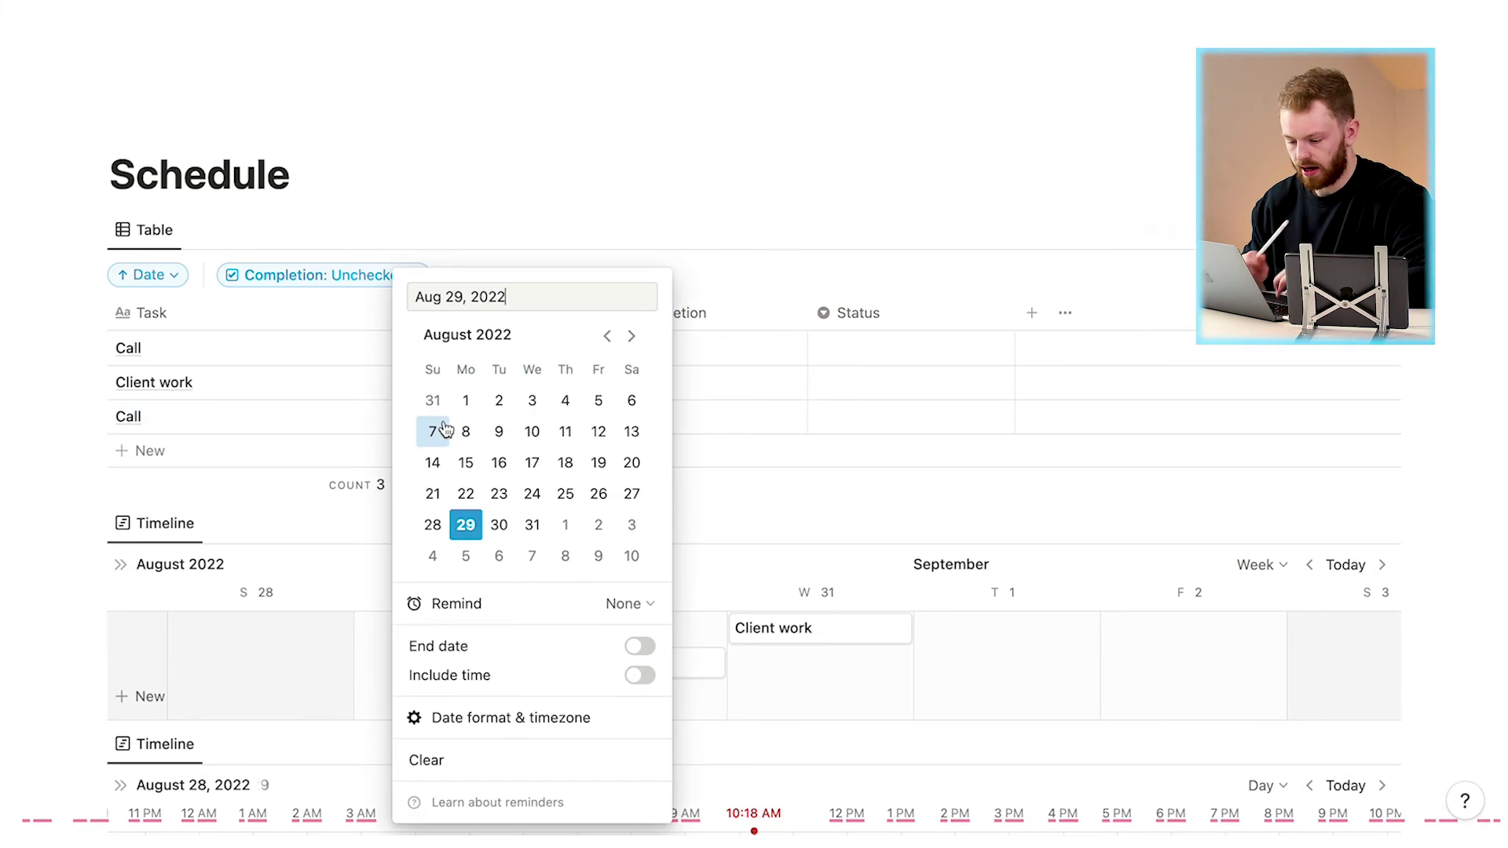
pyautogui.click(562, 526)
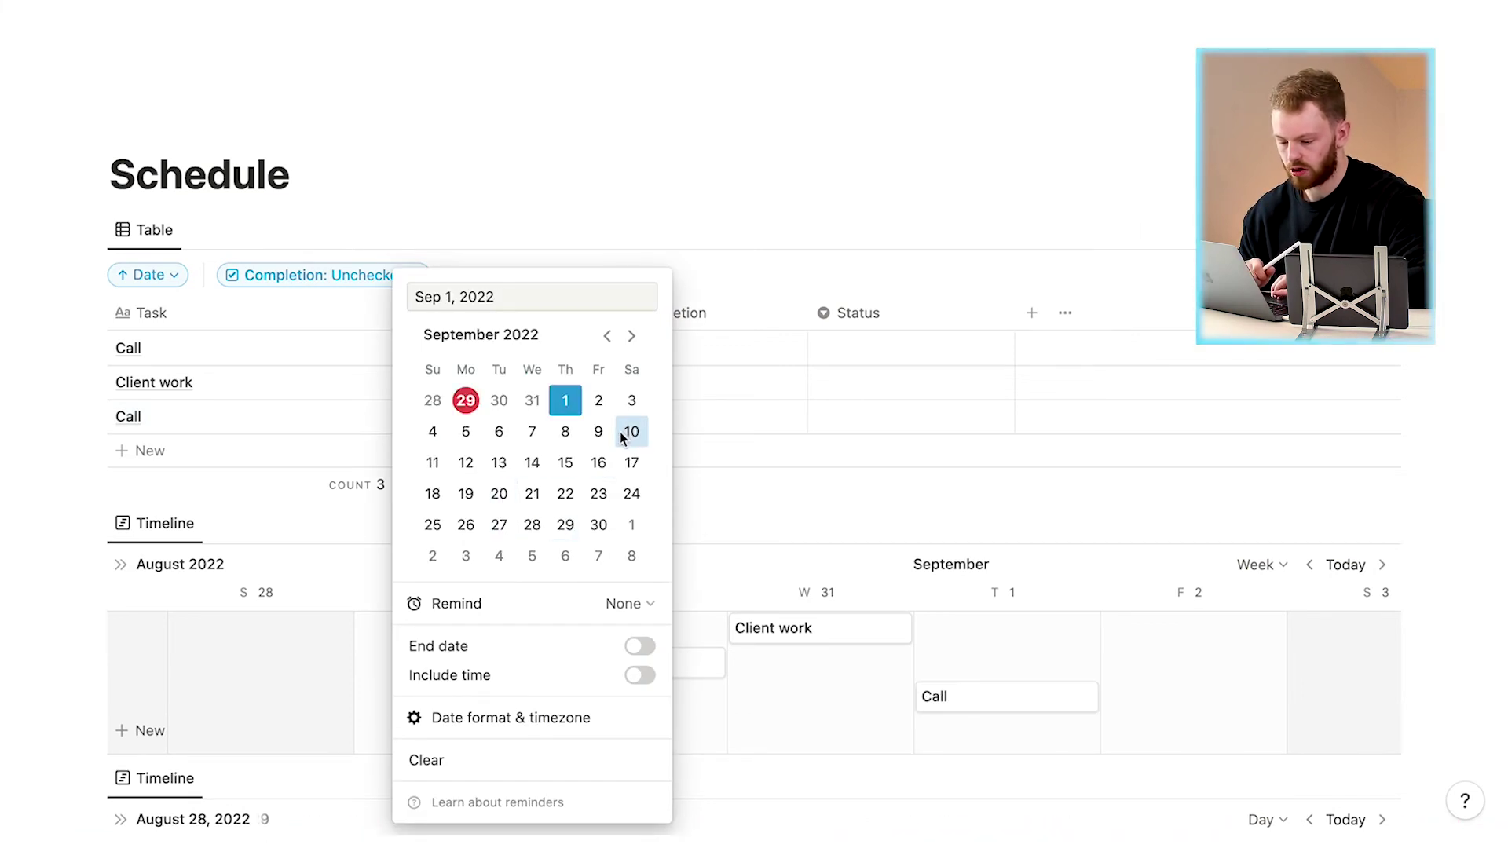
pyautogui.click(639, 675)
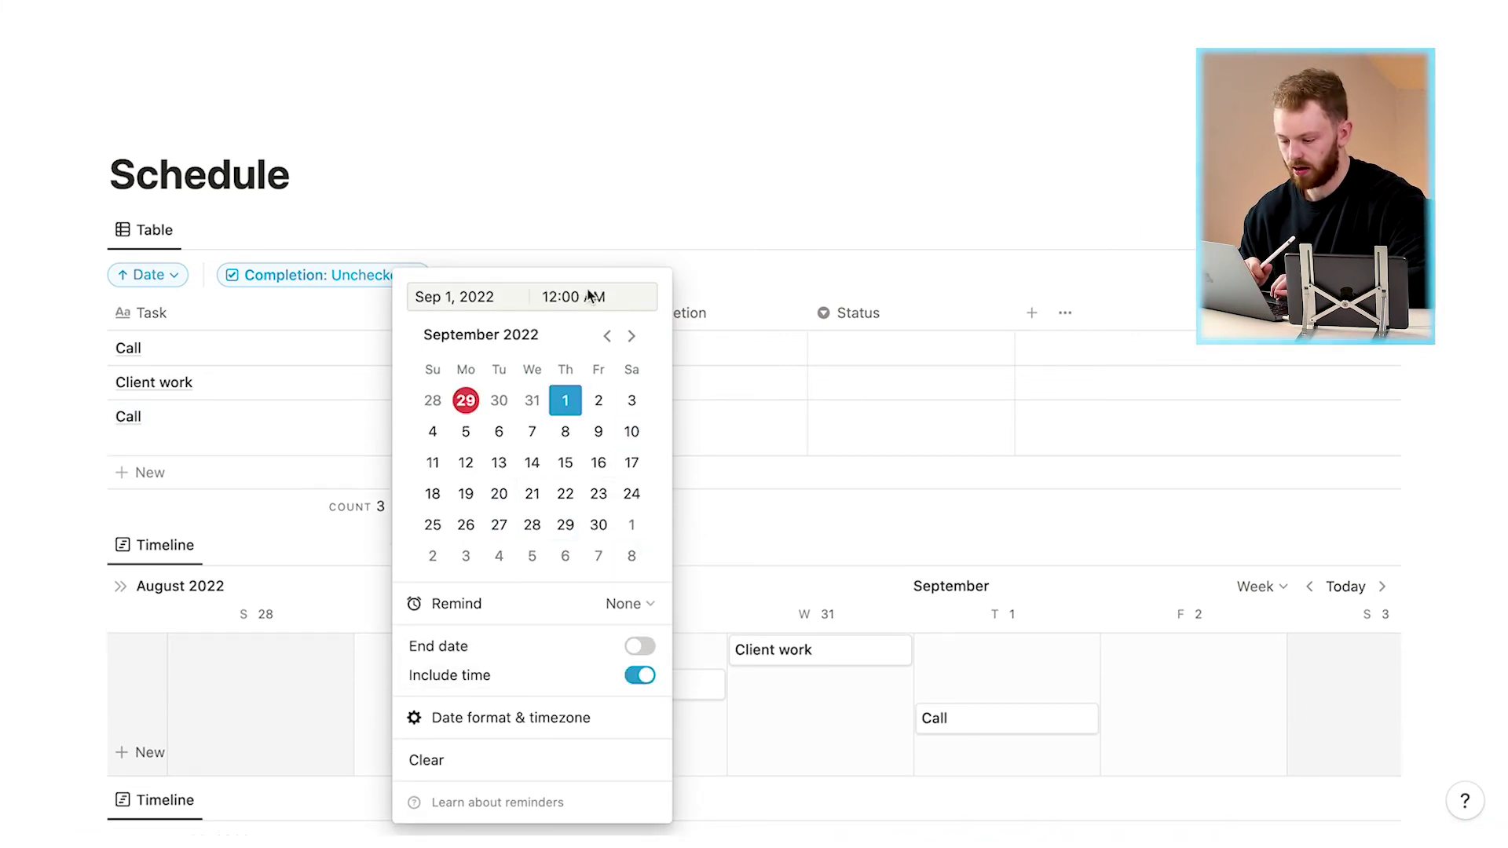
pyautogui.press('BackSpace')
pyautogui.press('BackSpace')
pyautogui.press('BackSpace')
pyautogui.press('BackSpace')
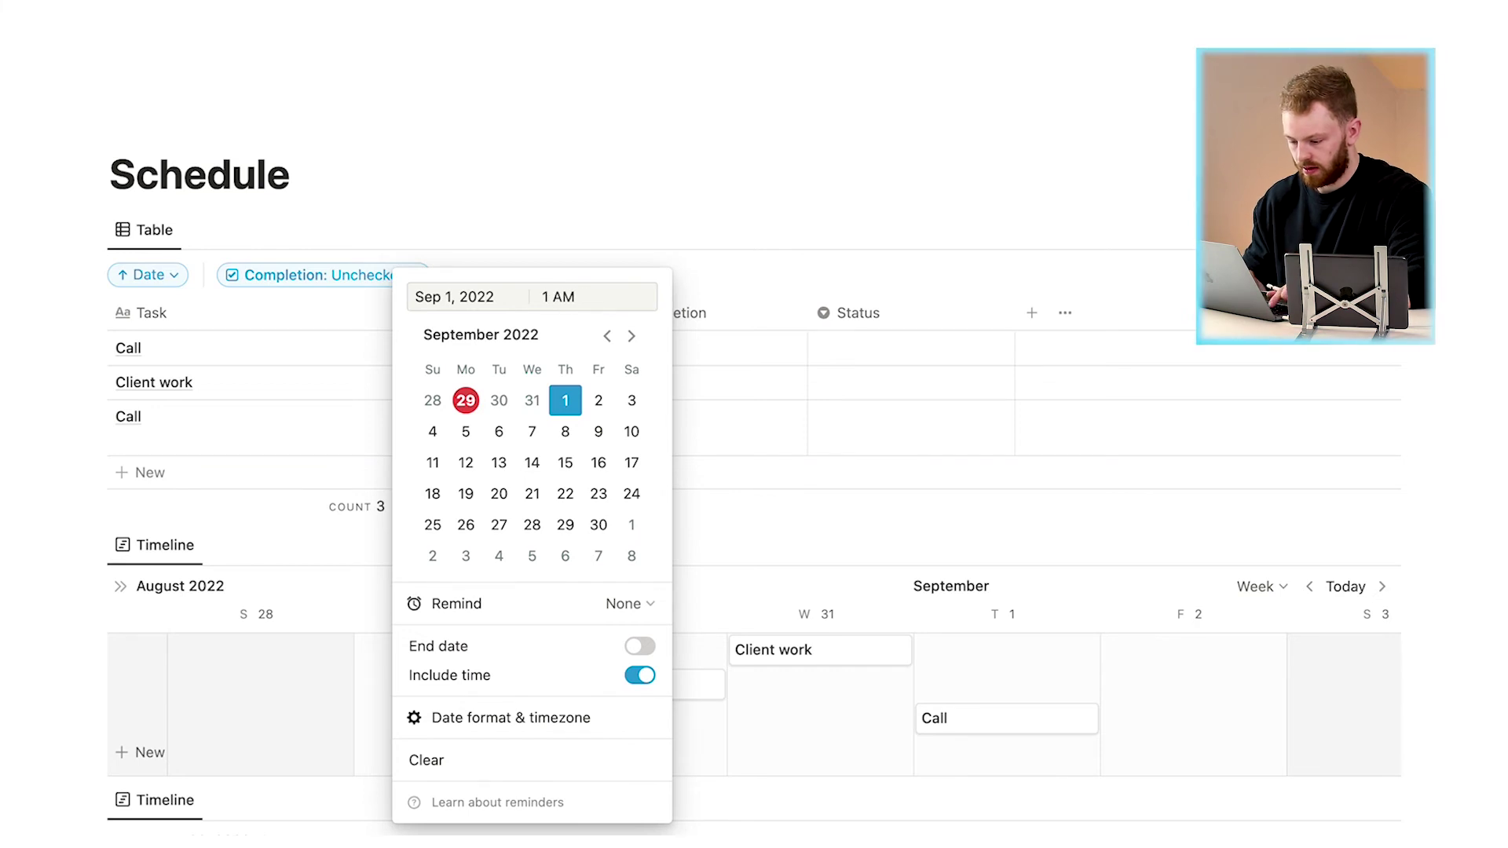
pyautogui.write('10')
pyautogui.write('0:00')
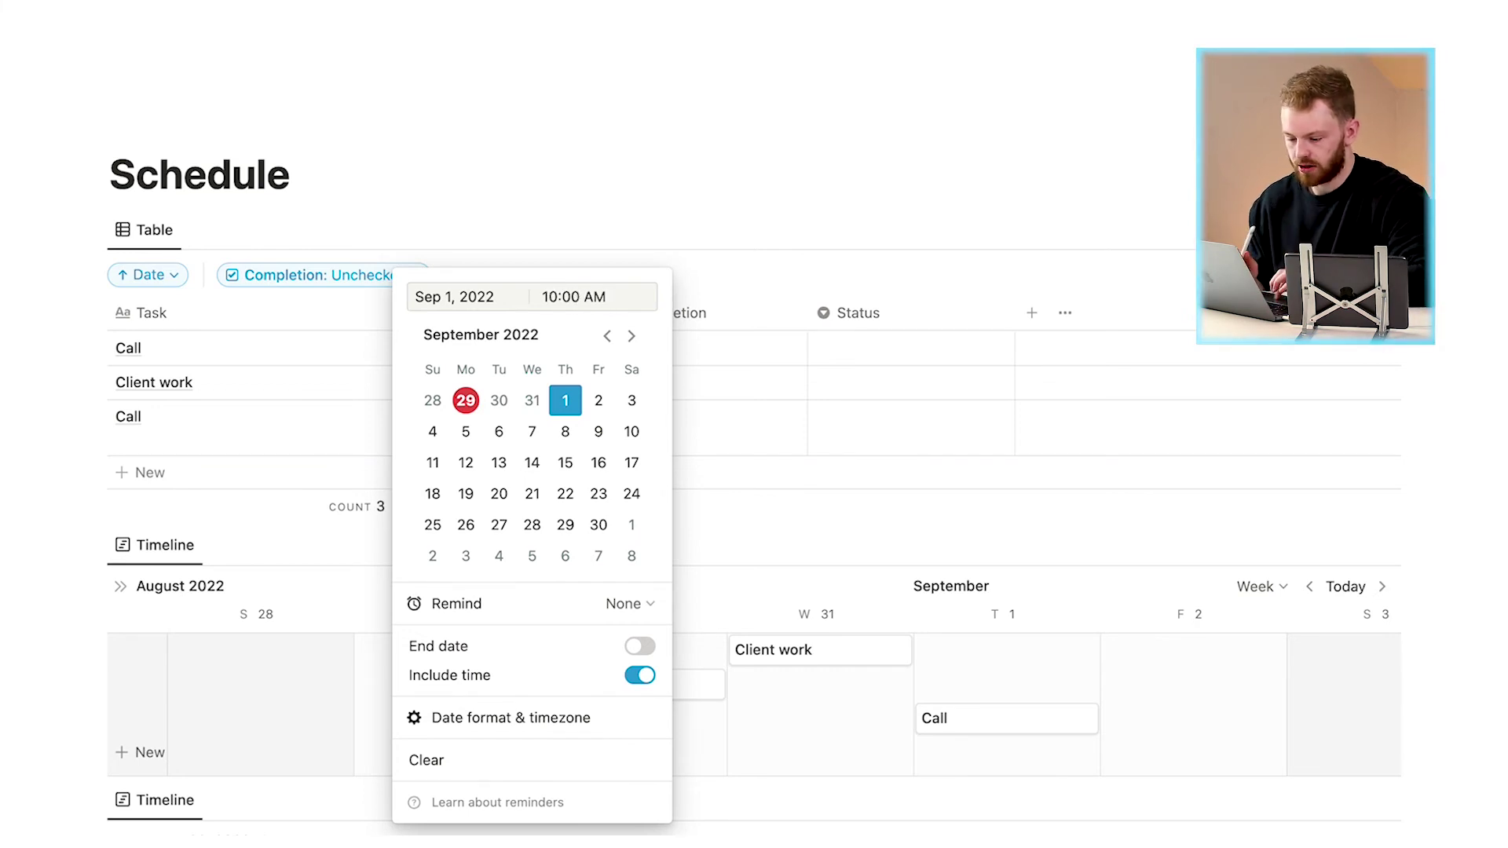
pyautogui.press('Return')
pyautogui.scroll(-2, 705, 428)
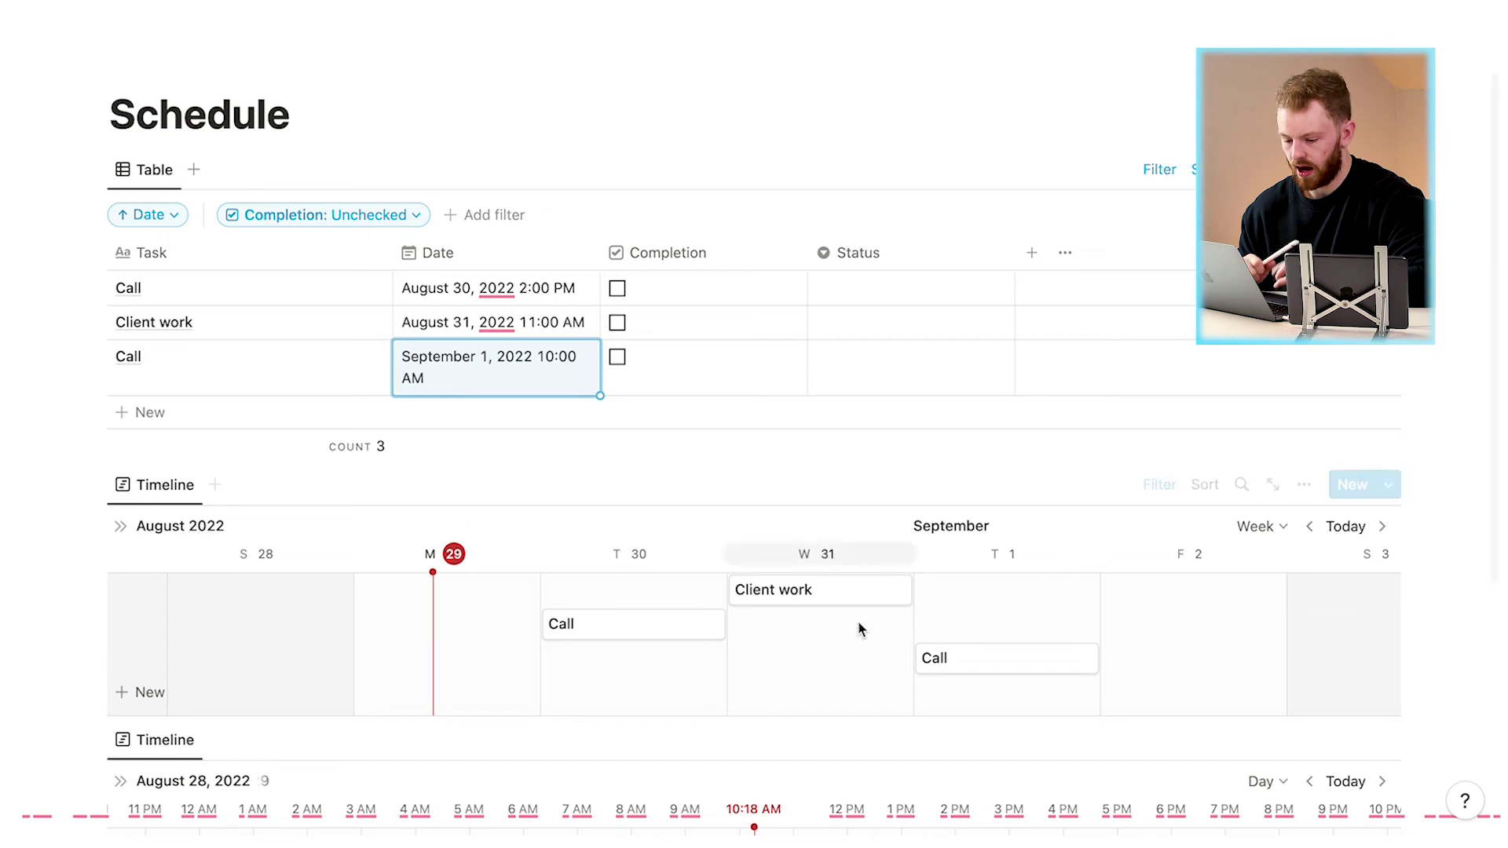
pyautogui.scroll(-1, 862, 633)
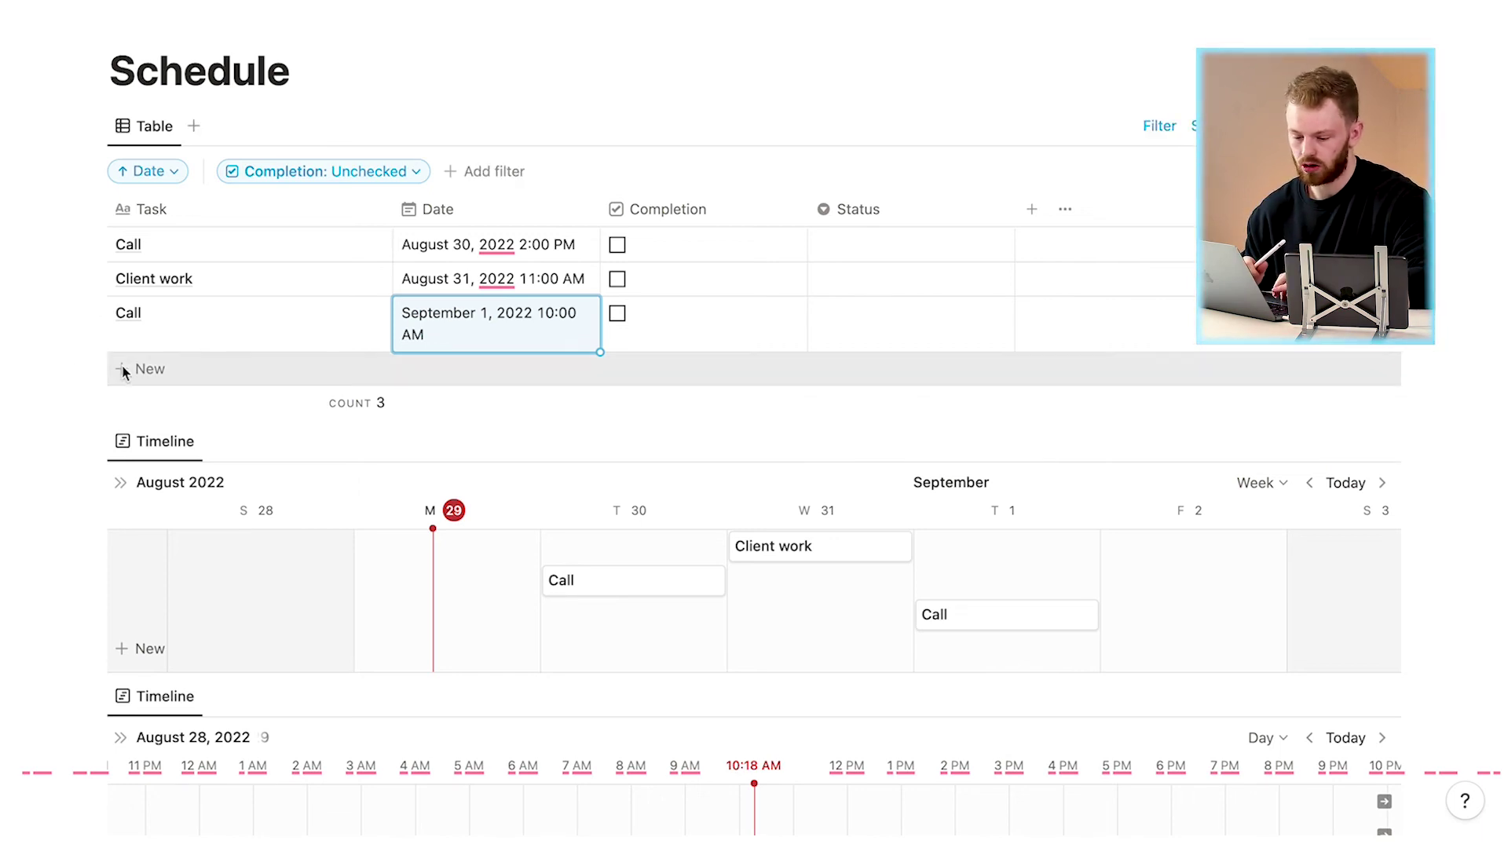
# Add an 'Edit YT video' row dated August 30, 2022 at 10:00 AM.
pyautogui.click(154, 380)
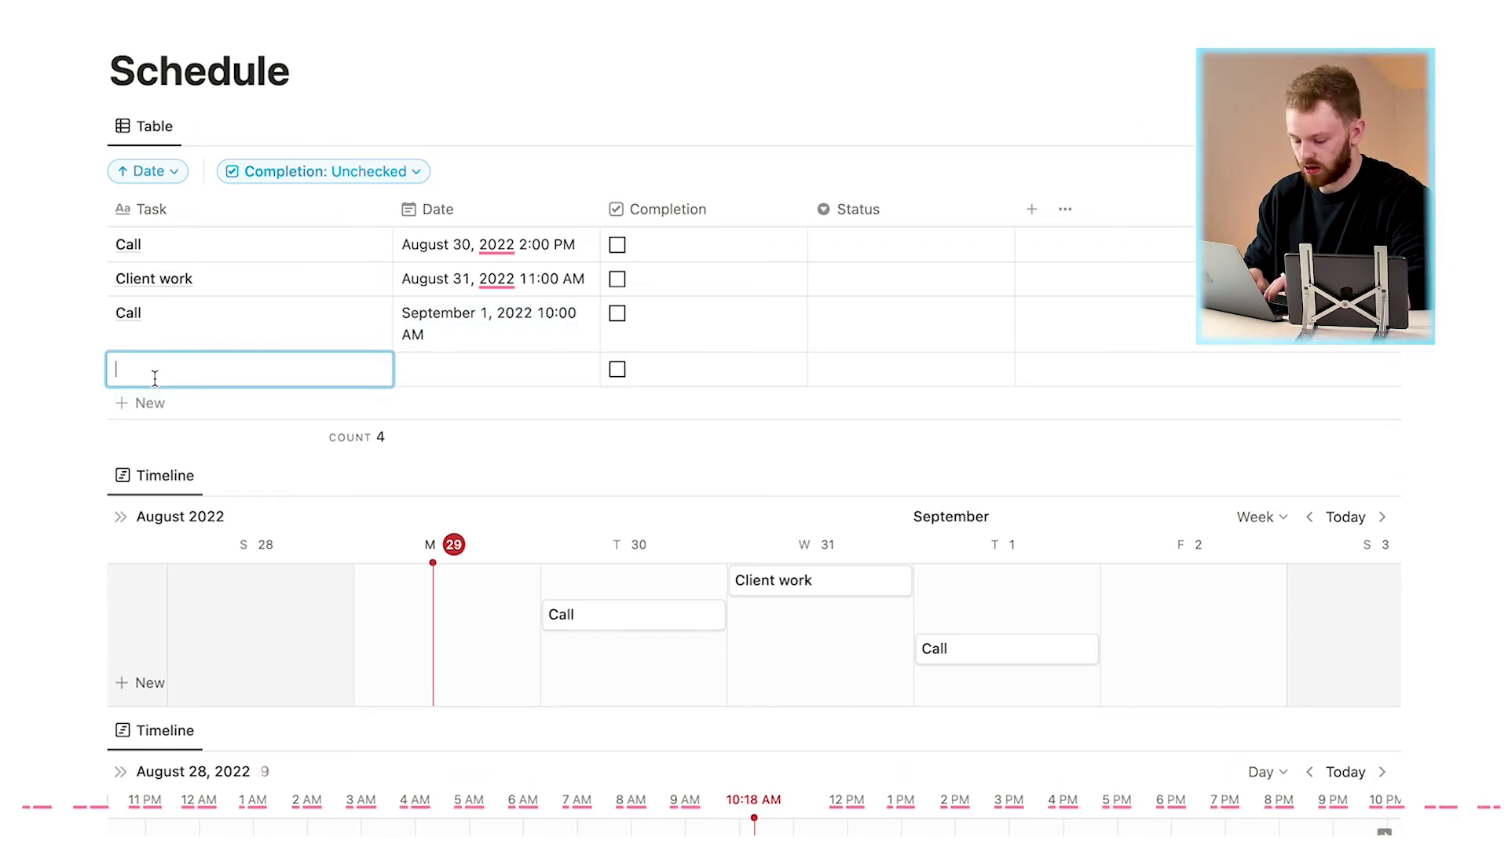
pyautogui.write('Edit YT video')
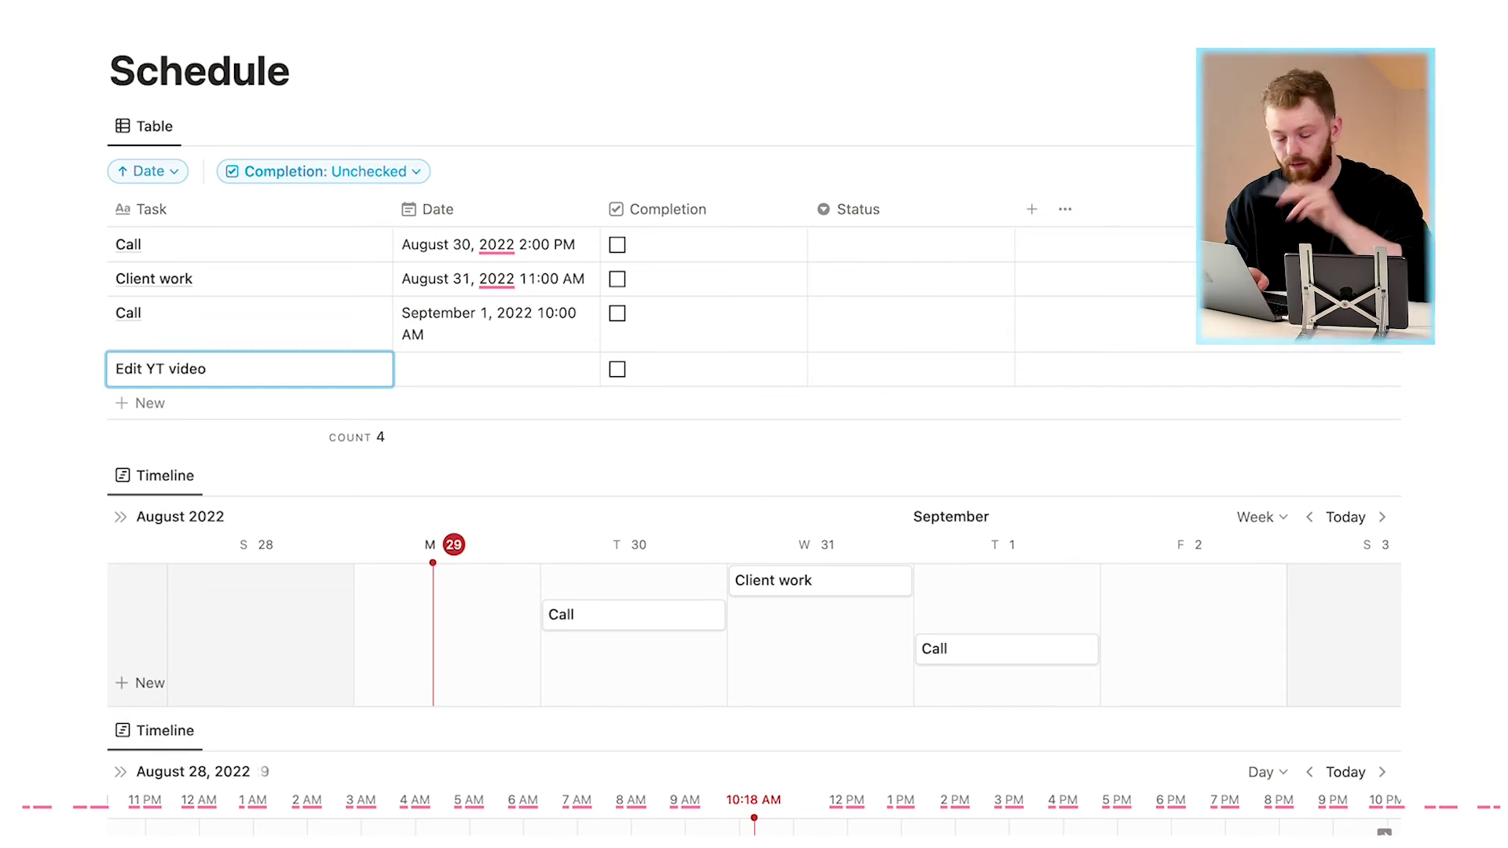
pyautogui.press('Escape')
pyautogui.click(460, 377)
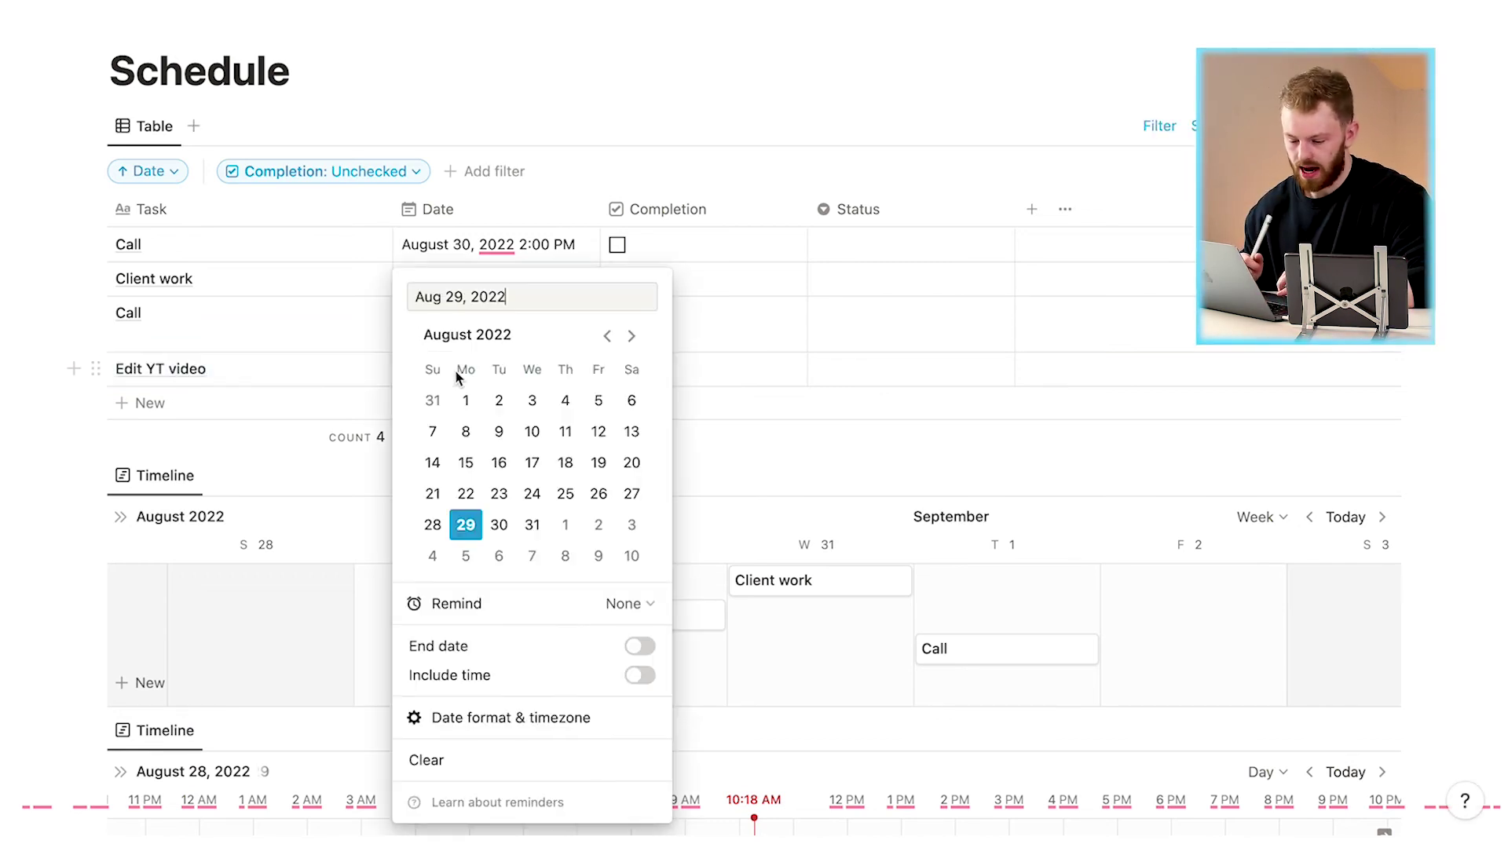
pyautogui.click(499, 524)
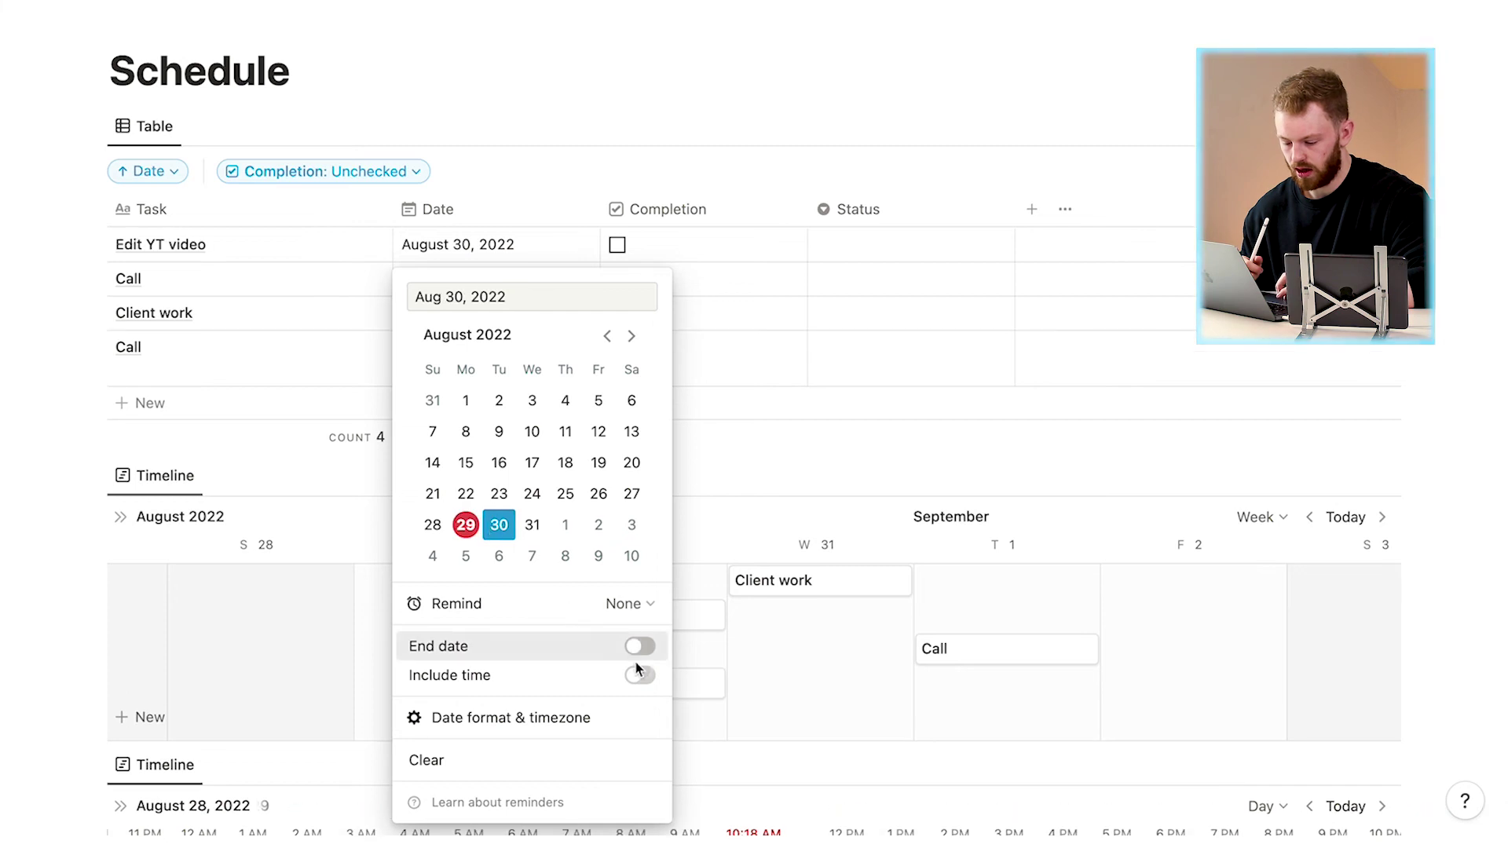
pyautogui.click(641, 675)
pyautogui.click(559, 298)
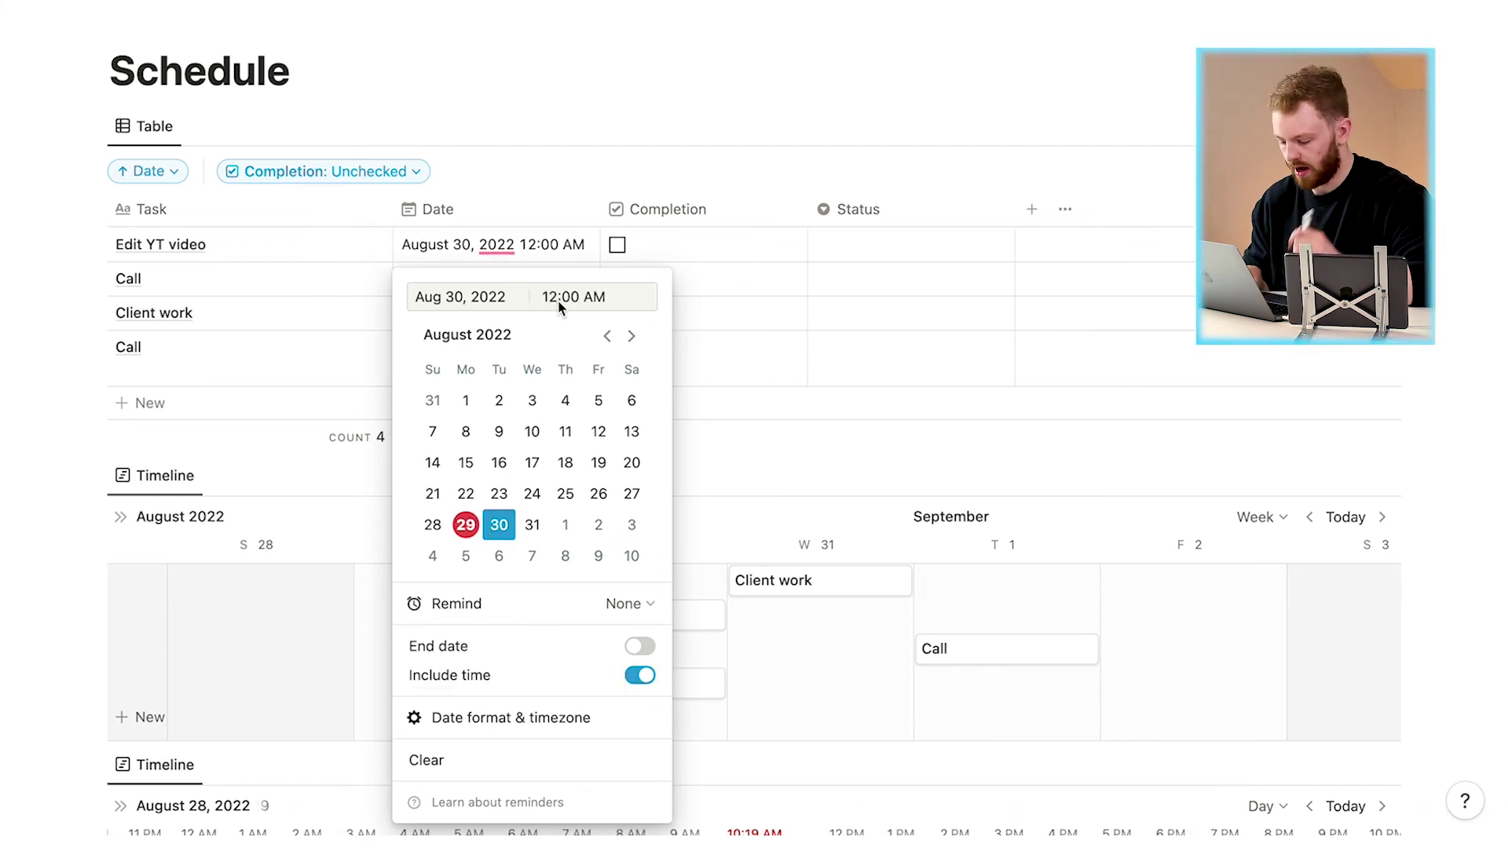
pyautogui.press('BackSpace')
pyautogui.write('0')
pyautogui.press('Return')
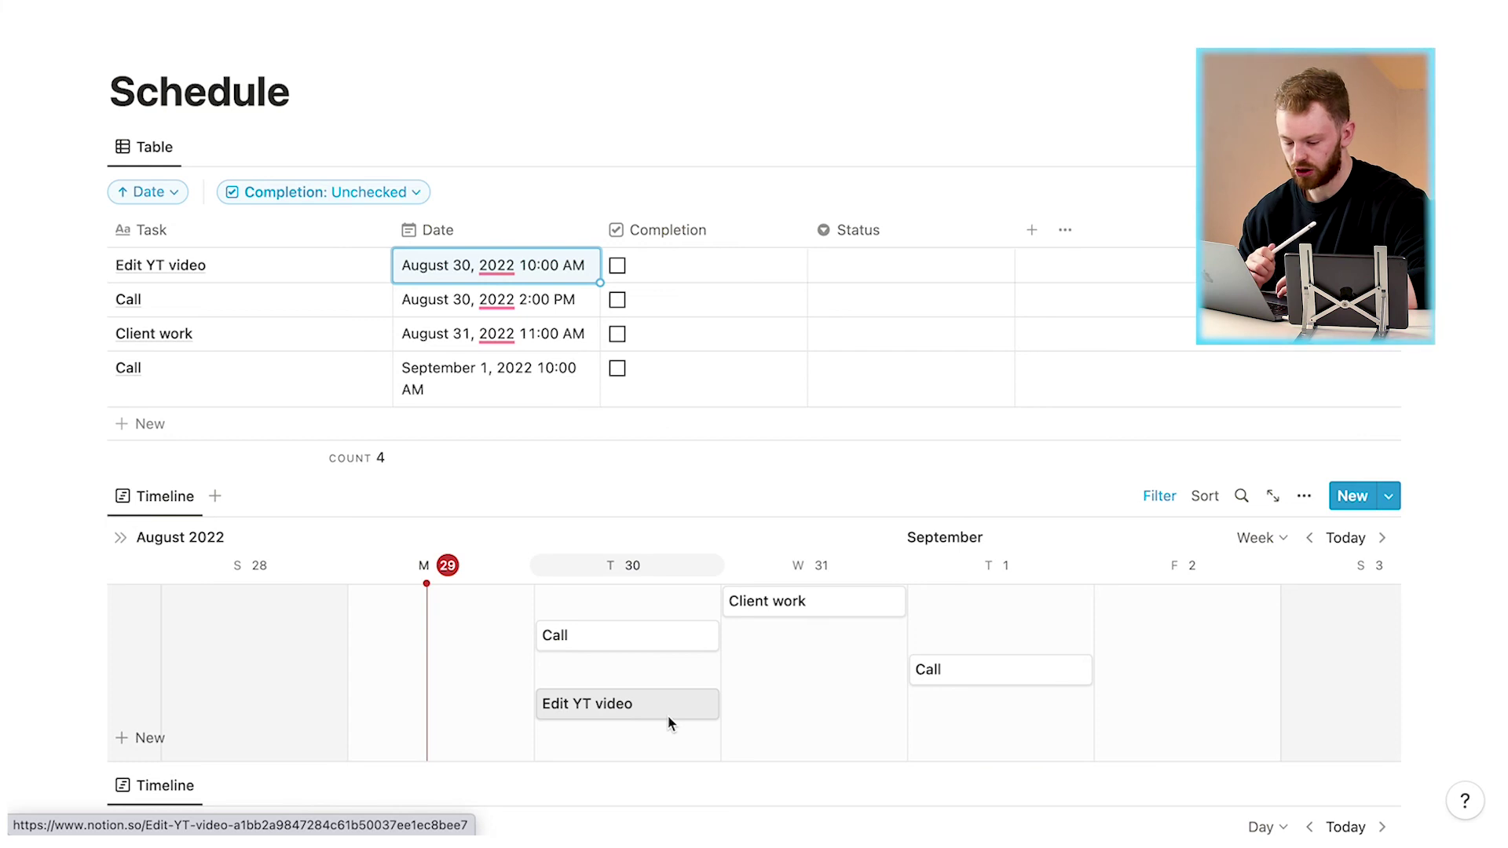
# Advance the day-scale timeline to show the August 30 tasks.
pyautogui.scroll(-5, 668, 722)
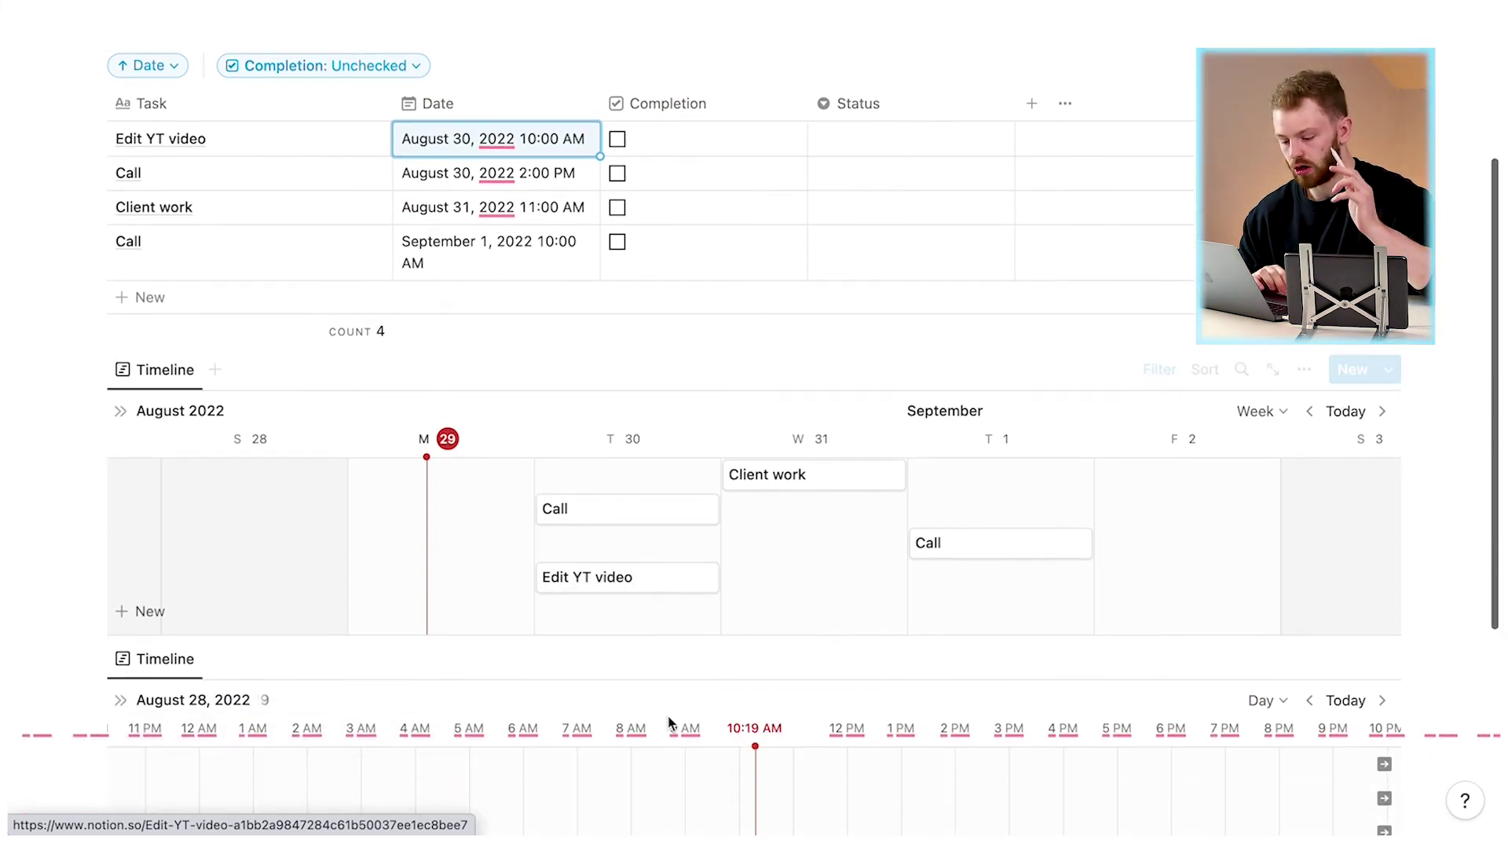
pyautogui.click(1381, 541)
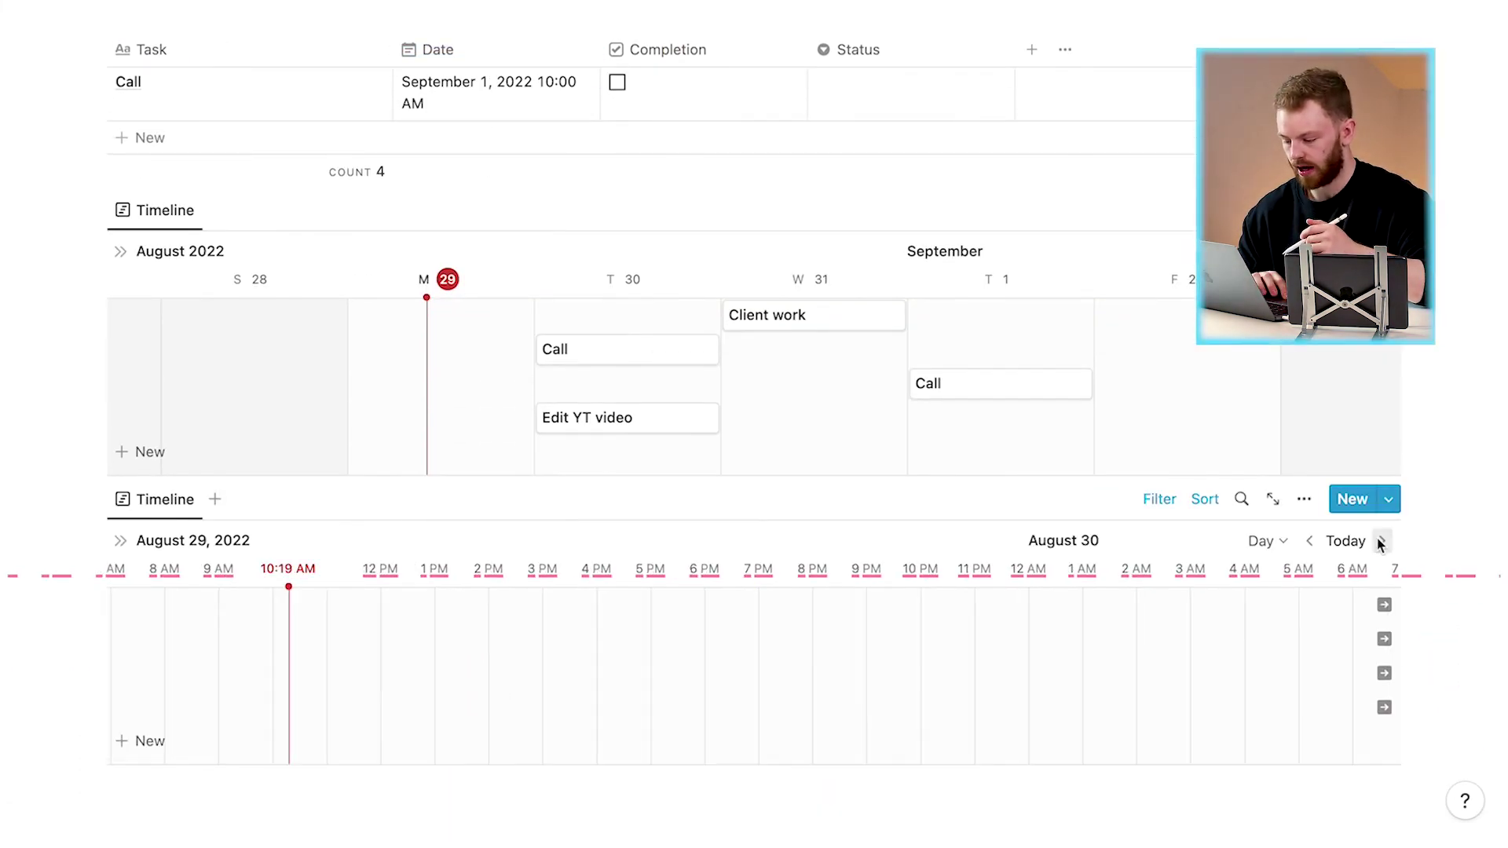
pyautogui.click(1380, 541)
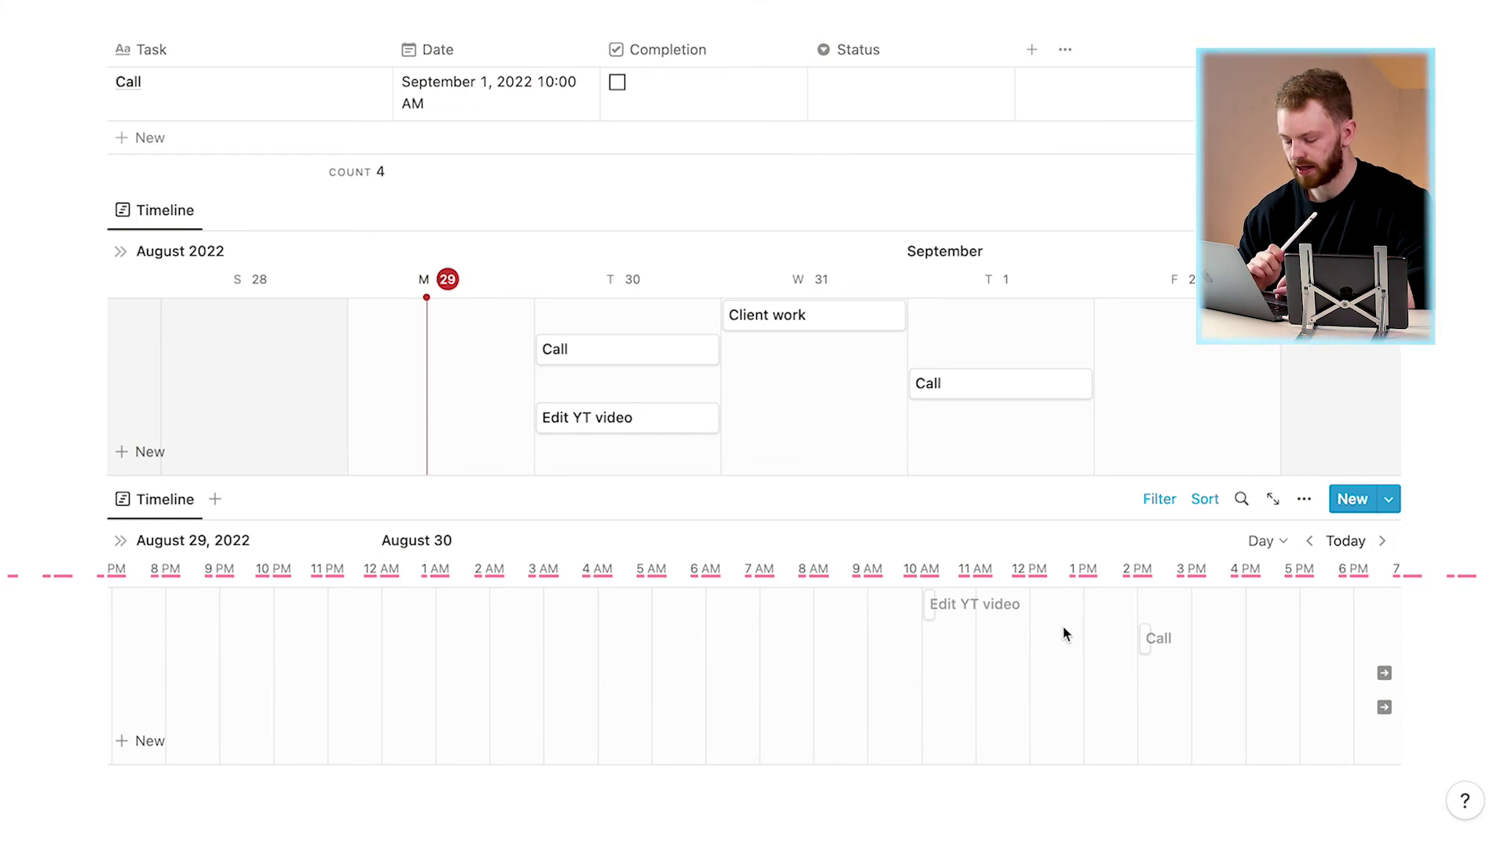
pyautogui.hscroll(3, 1065, 632)
pyautogui.hscroll(2, 1064, 632)
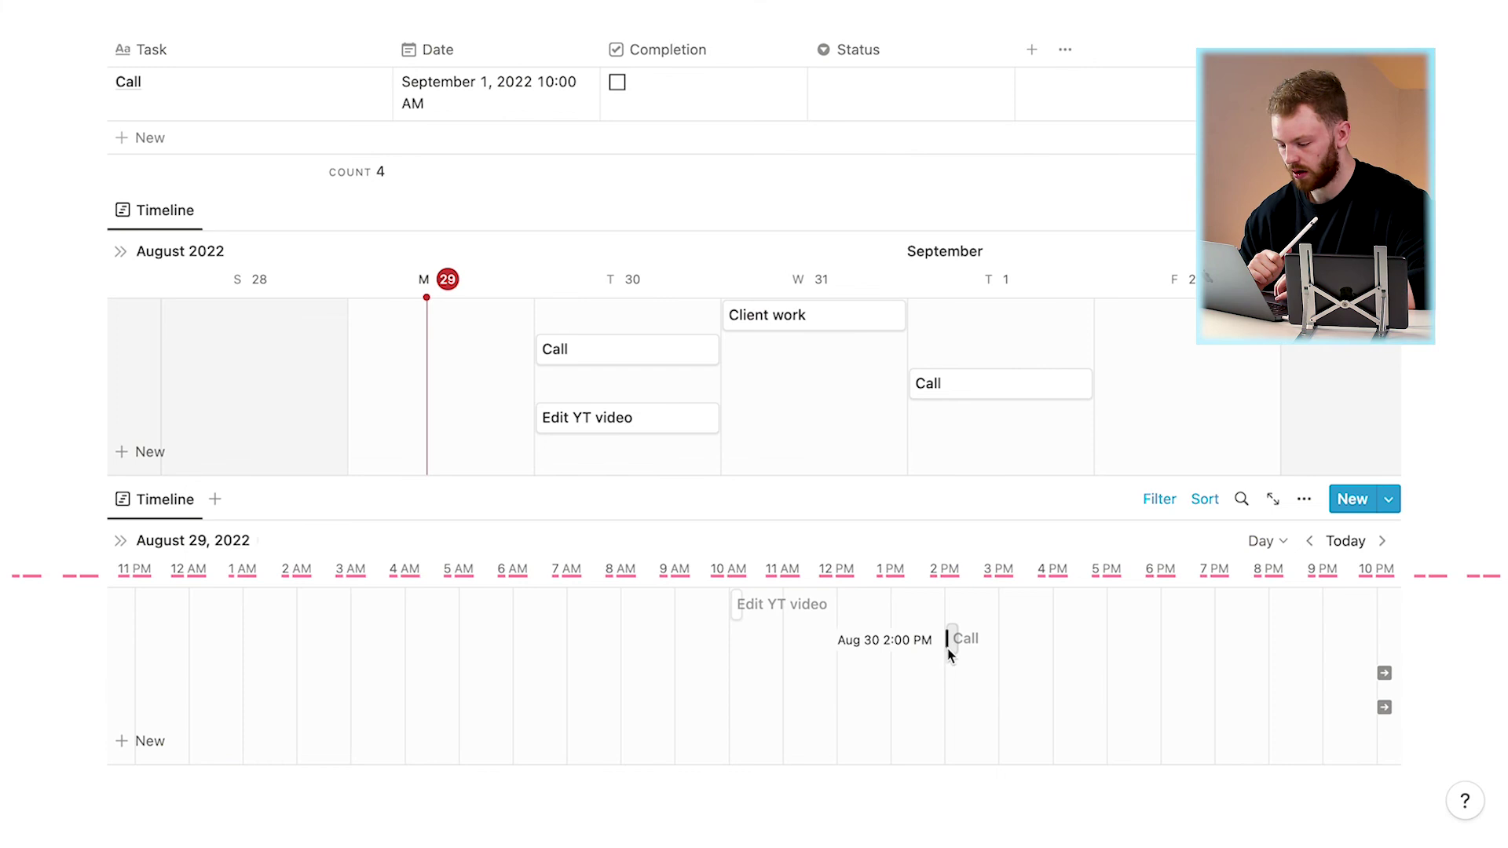
pyautogui.scroll(5, 949, 650)
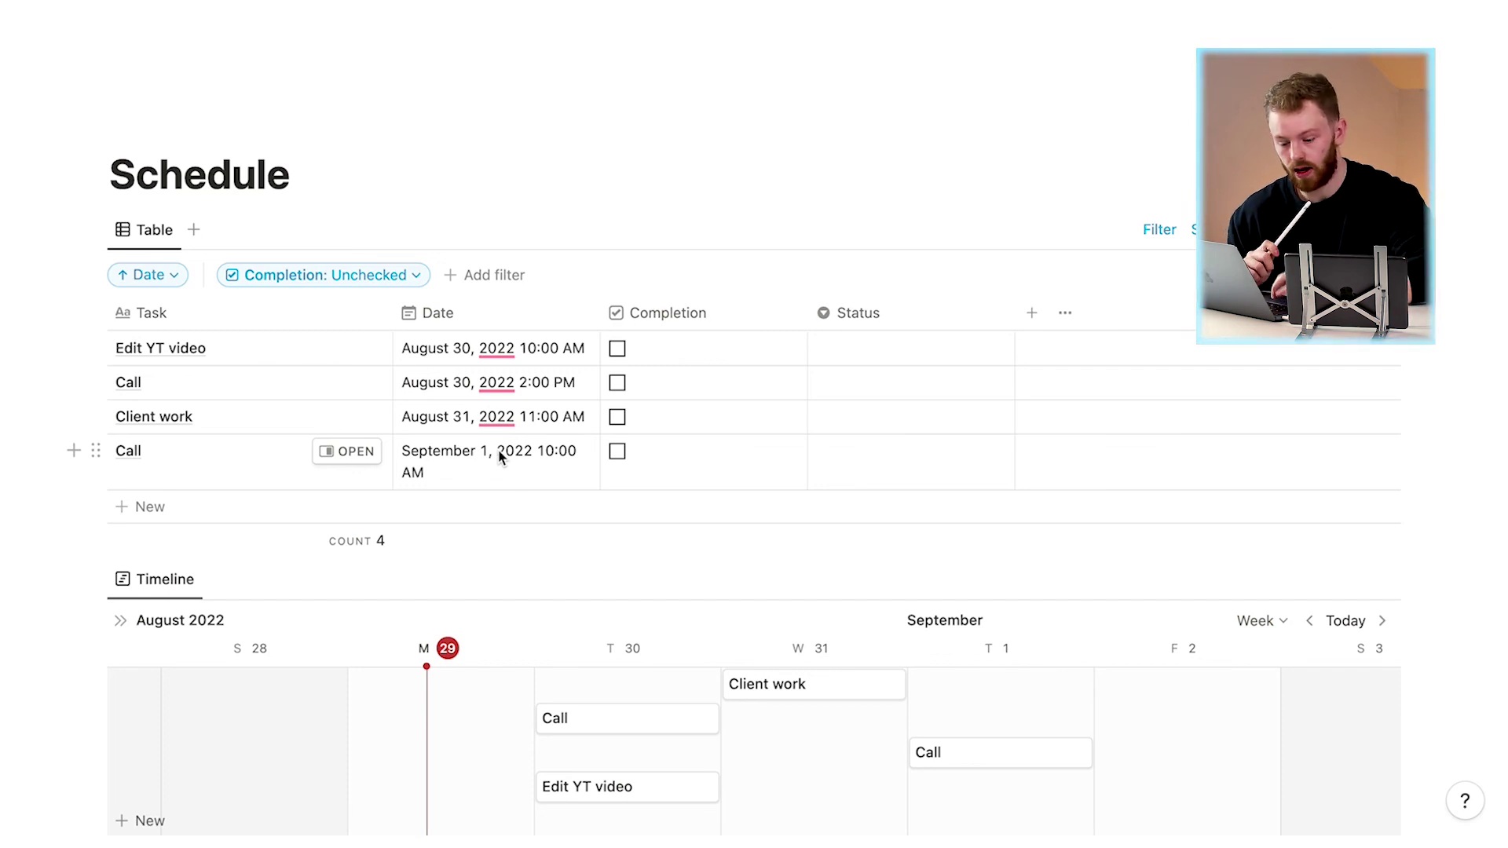
pyautogui.scroll(-3, 499, 457)
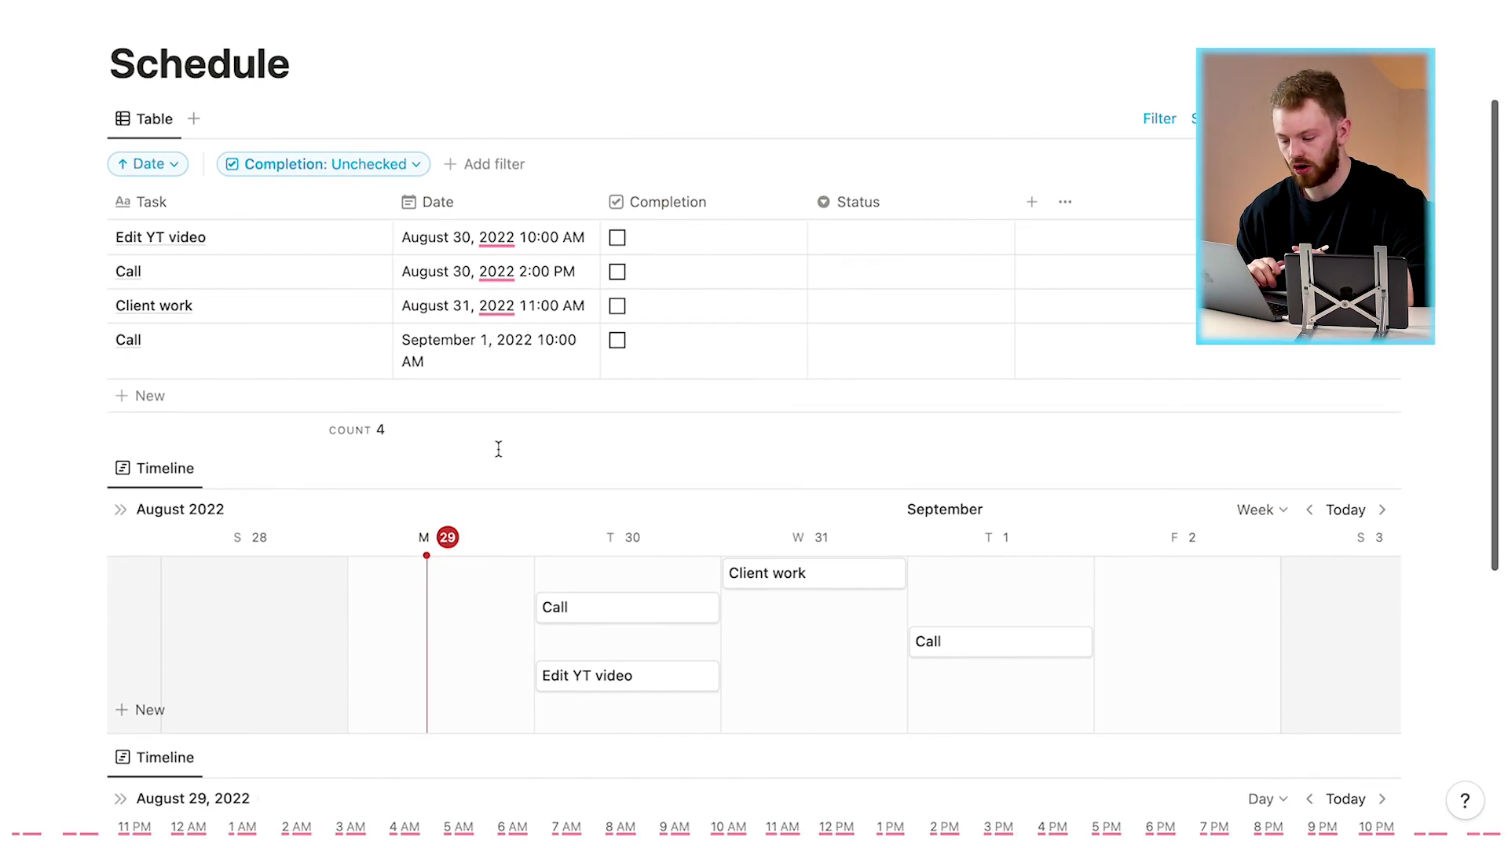
pyautogui.scroll(-5, 889, 640)
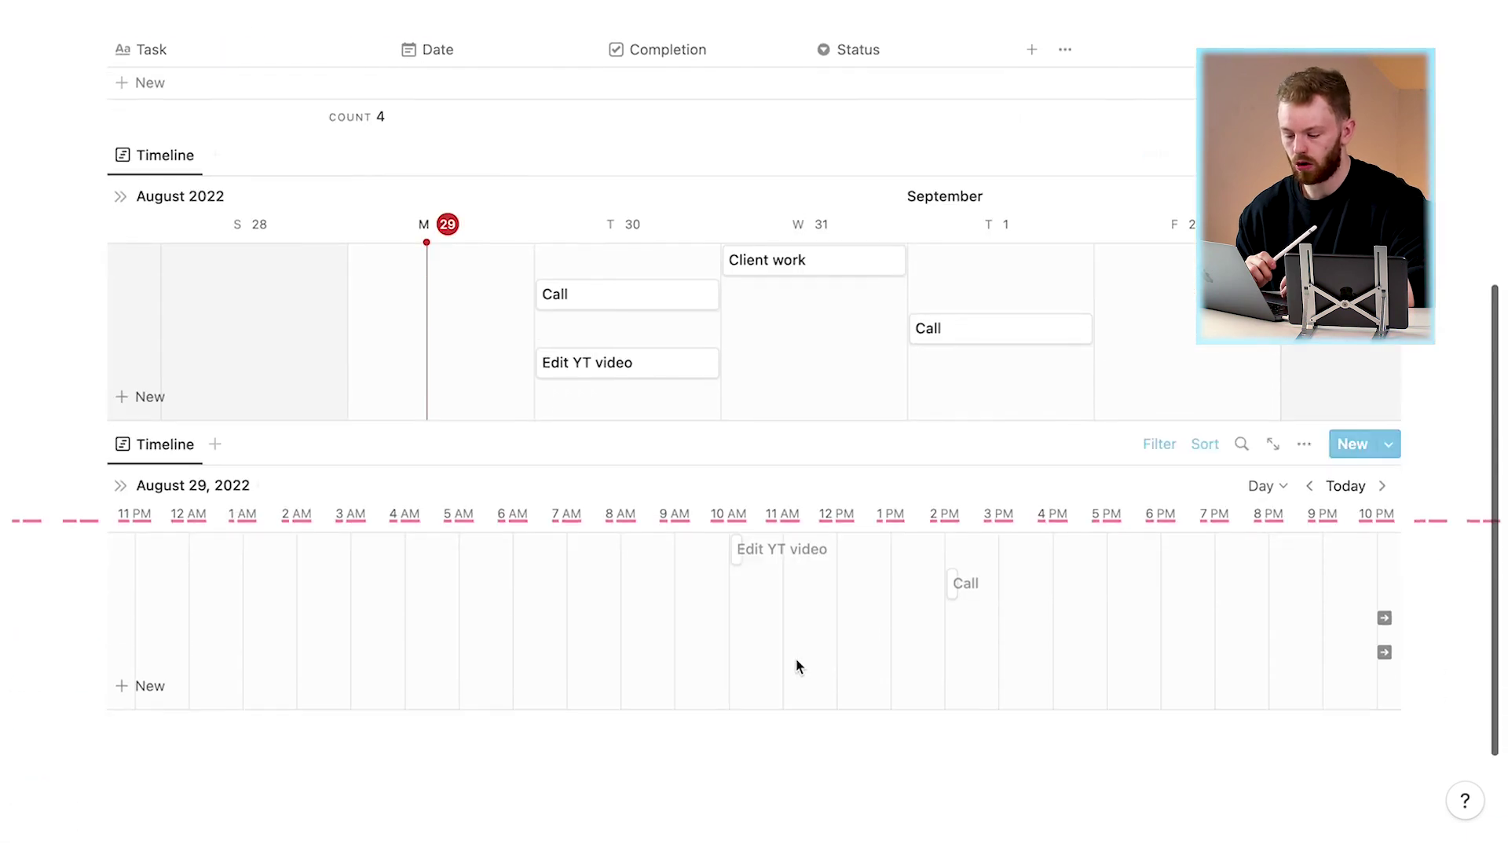
pyautogui.scroll(-2, 799, 666)
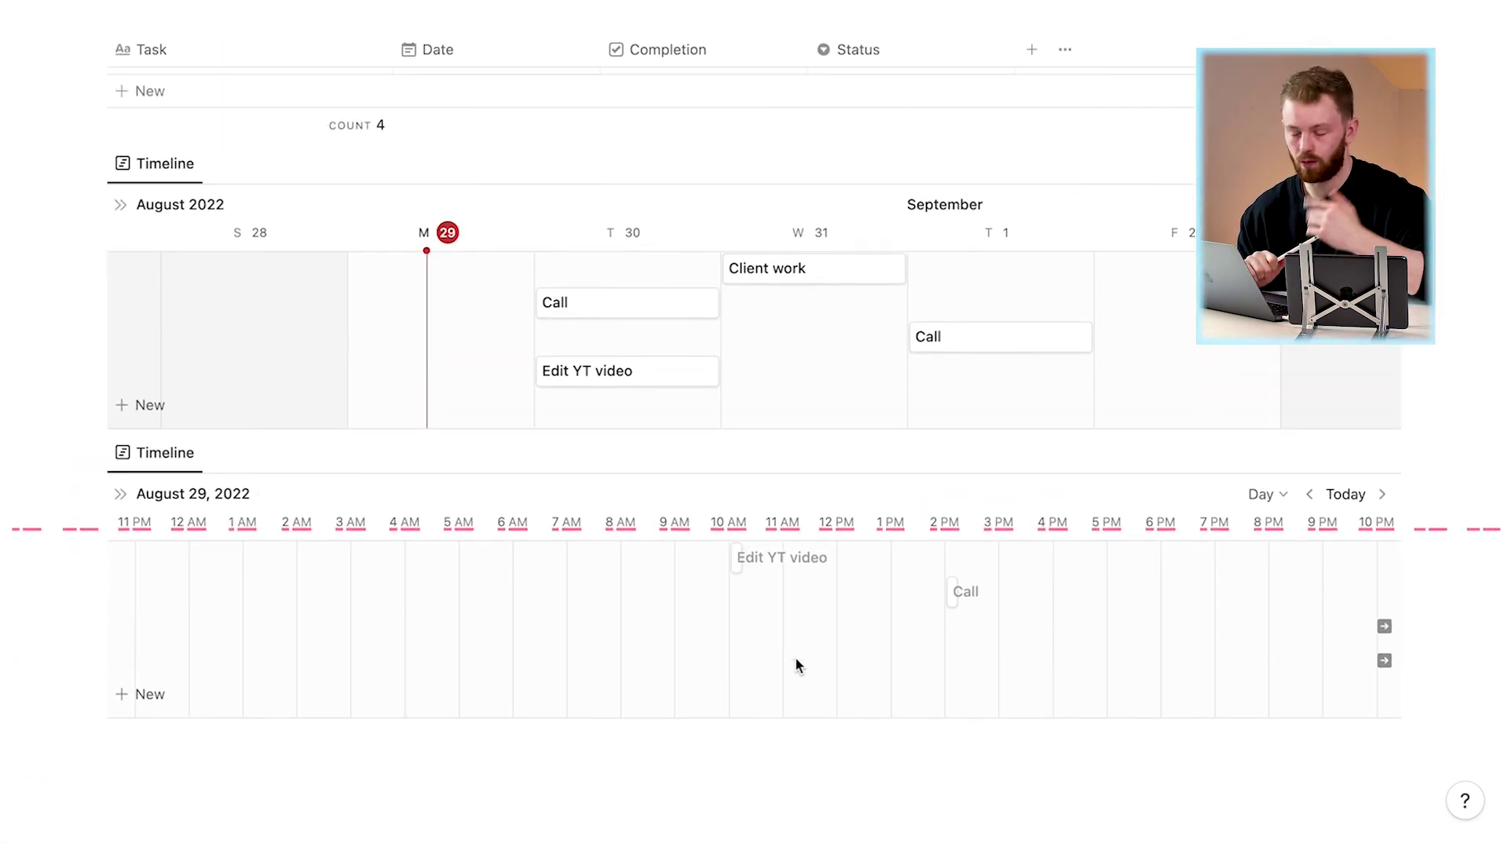
# Switch the upper timeline to Day scale, then back to Week.
pyautogui.click(1260, 204)
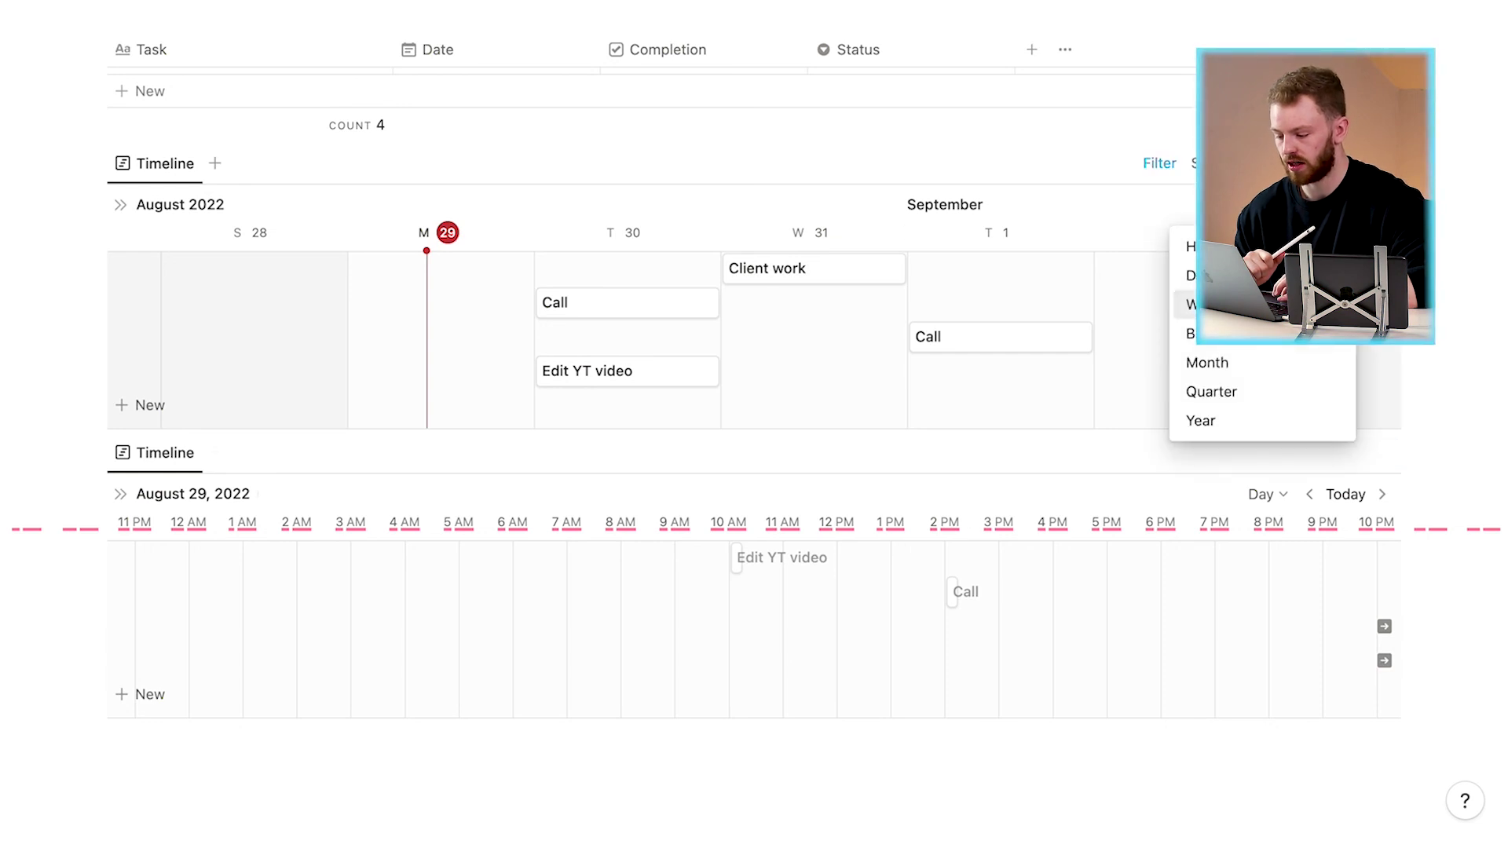
pyautogui.click(1191, 275)
pyautogui.click(1260, 204)
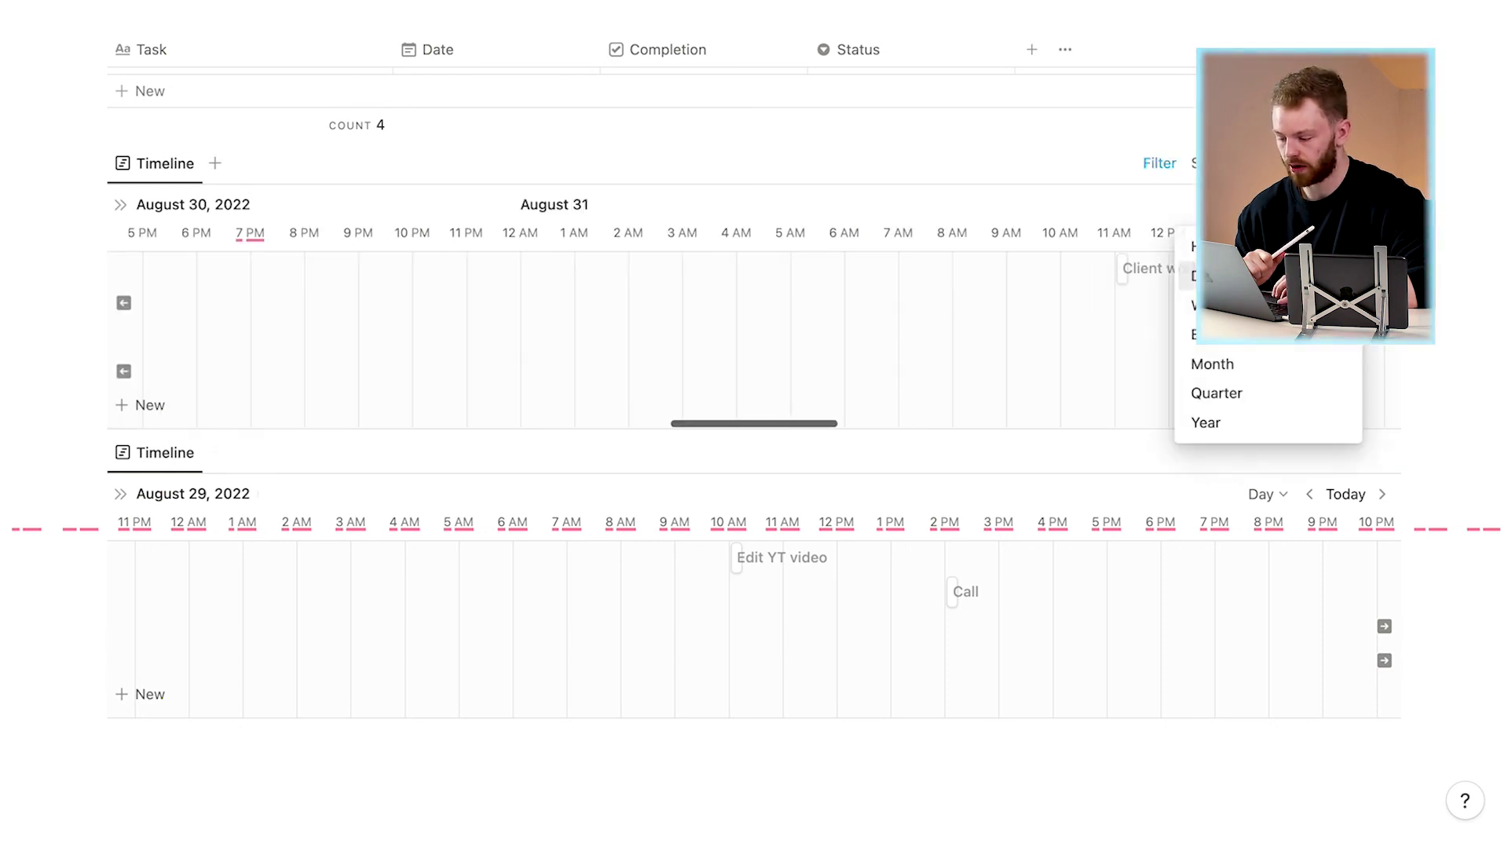
pyautogui.click(1213, 303)
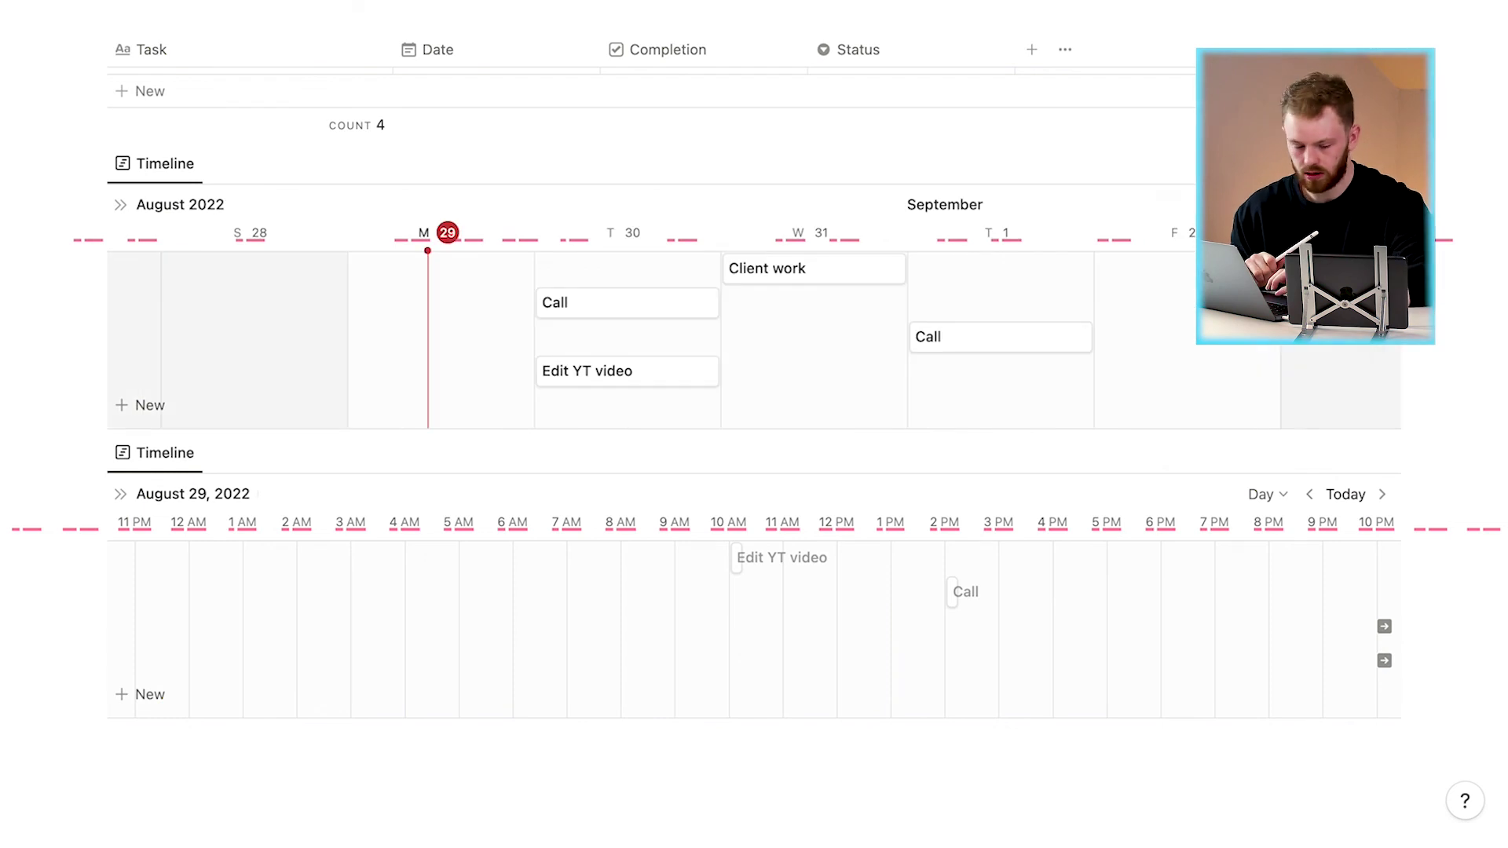